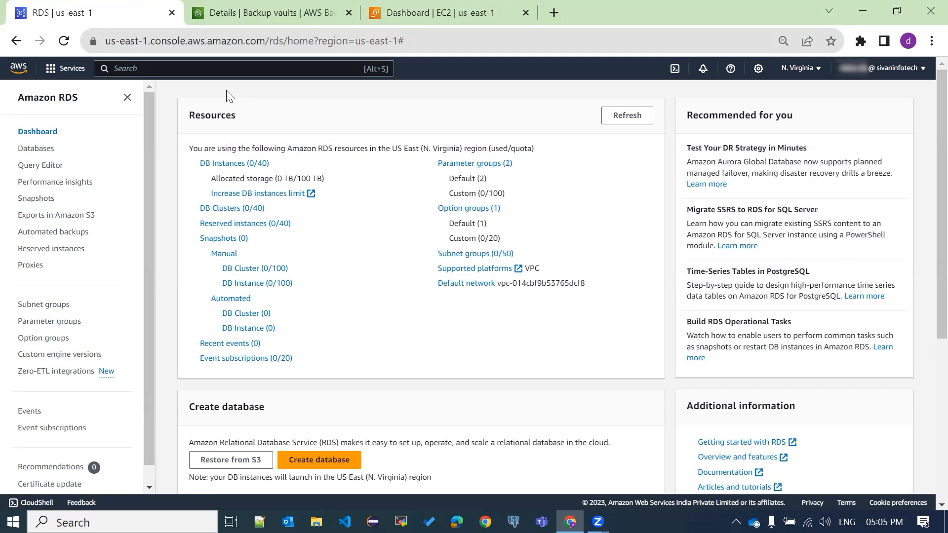
# Open the bookmarked SitUi site in a new tab, go to its home page and view the certificate verification form.
pyautogui.hotkey('ctrl', 't')
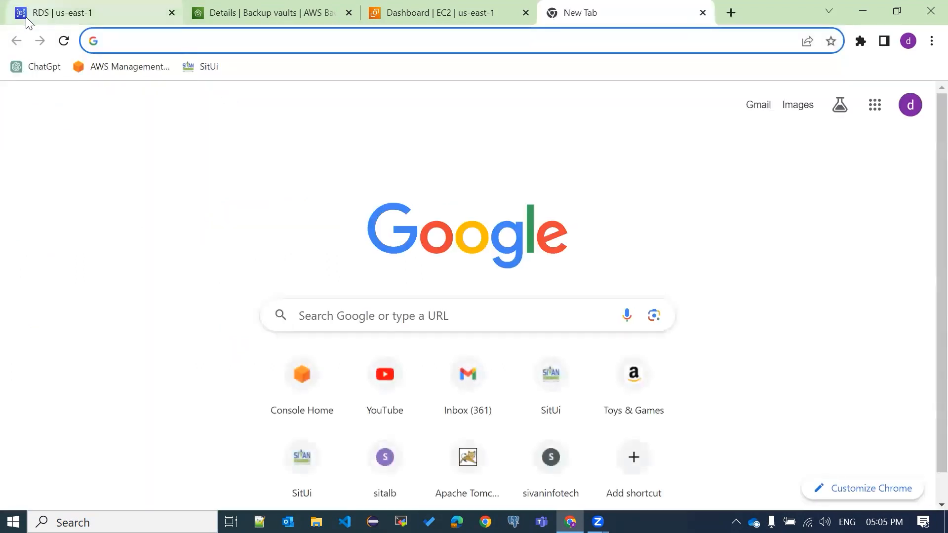
pyautogui.click(199, 67)
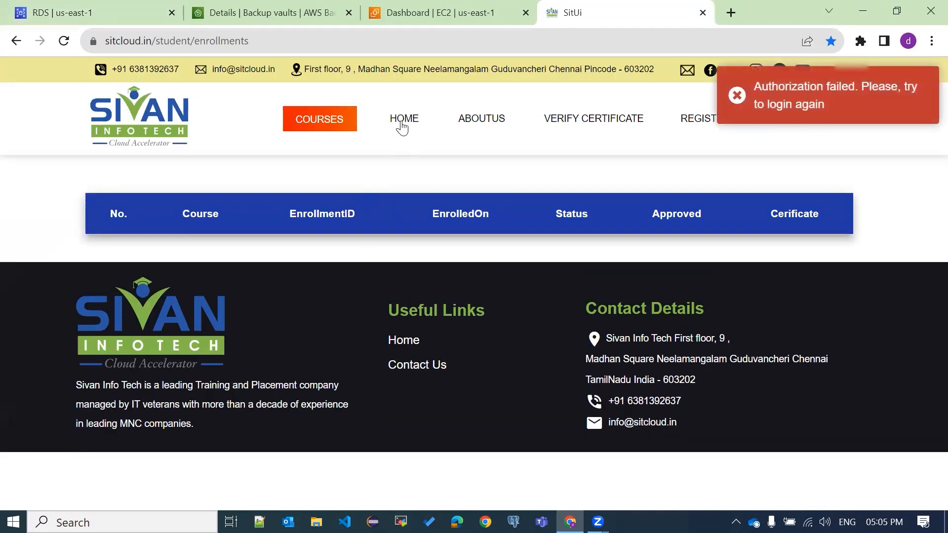
pyautogui.click(408, 128)
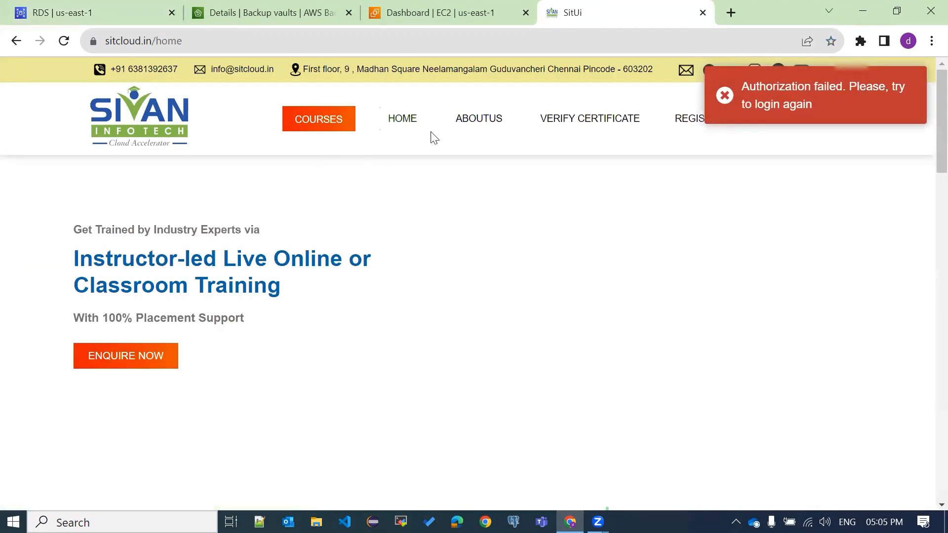
pyautogui.click(567, 125)
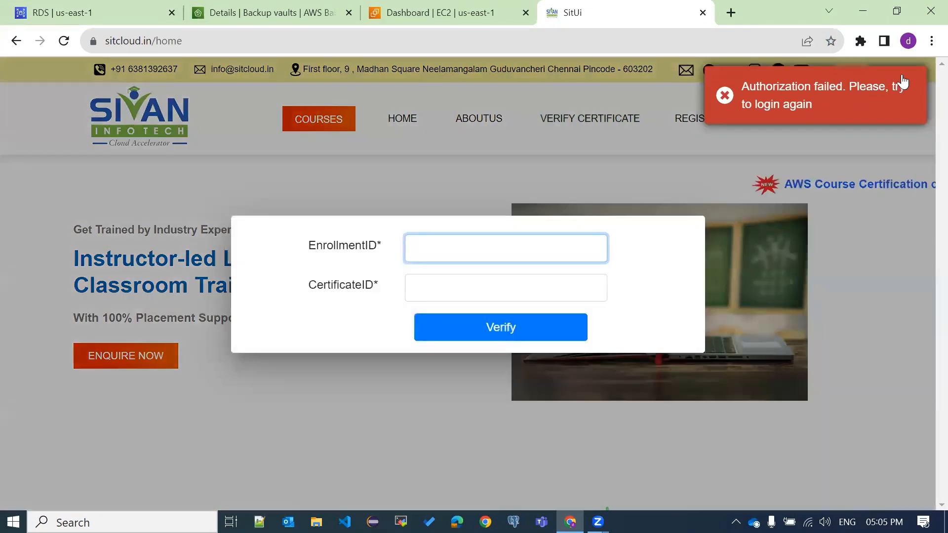
pyautogui.click(736, 104)
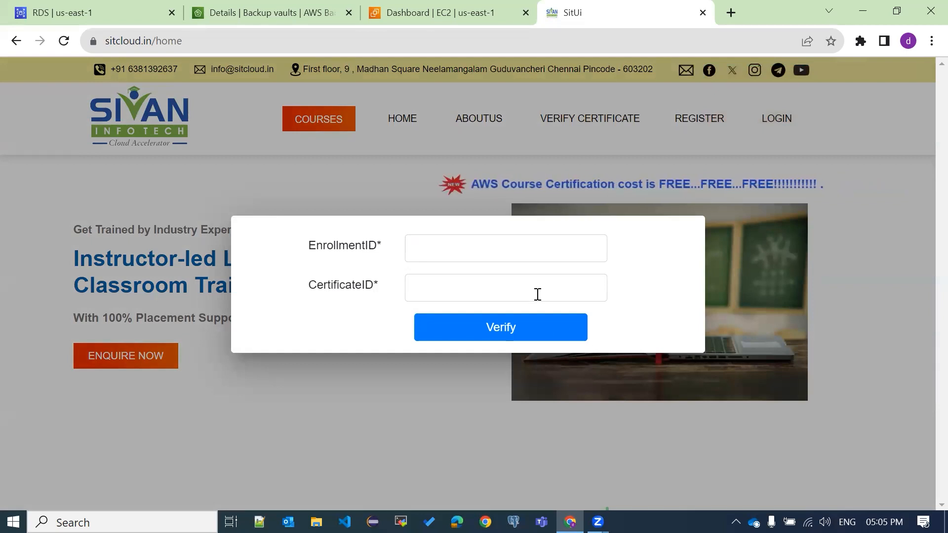
pyautogui.click(491, 249)
pyautogui.click(476, 281)
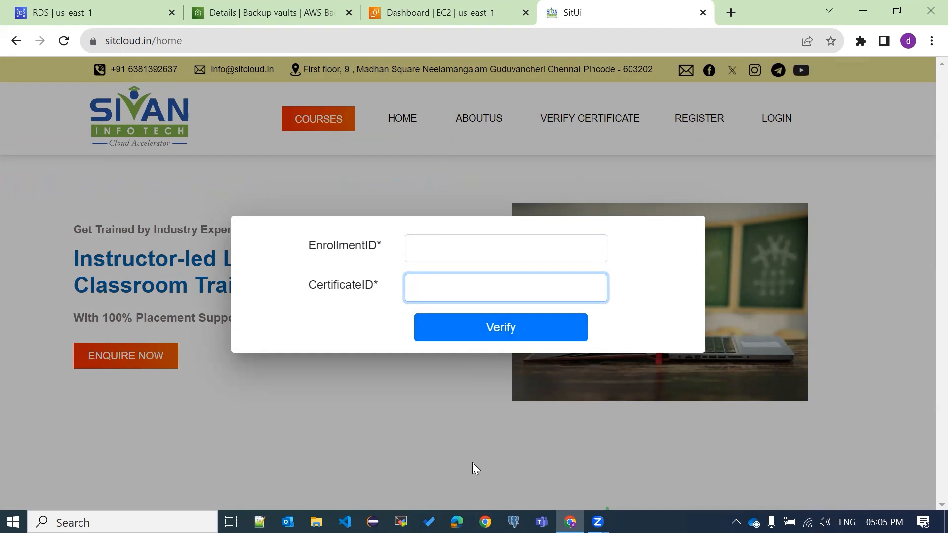
pyautogui.click(465, 191)
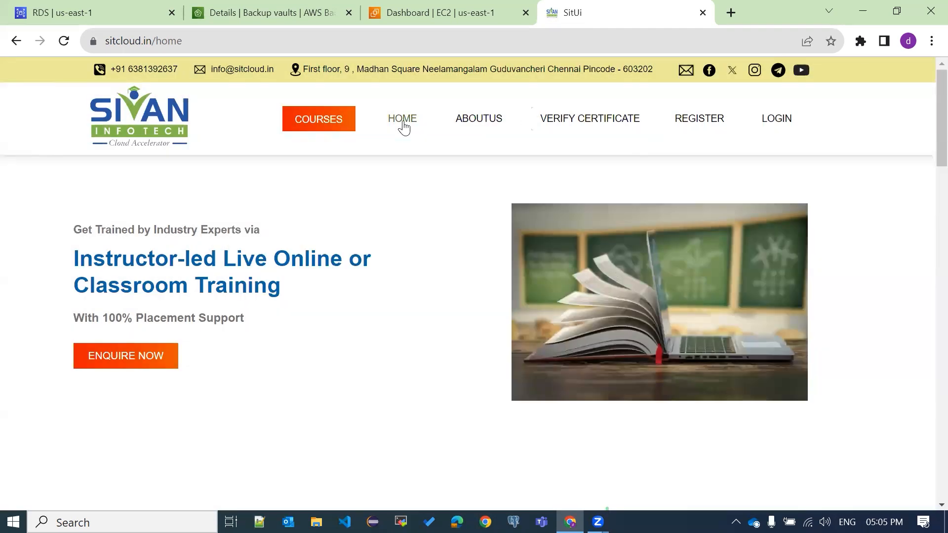
# Look through the site's course list, login page and registration form.
pyautogui.click(334, 120)
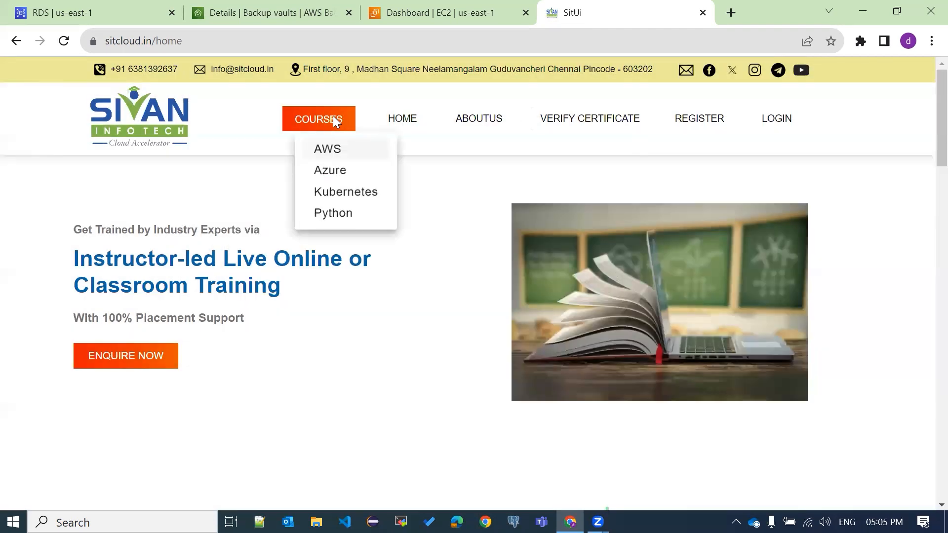
pyautogui.click(777, 123)
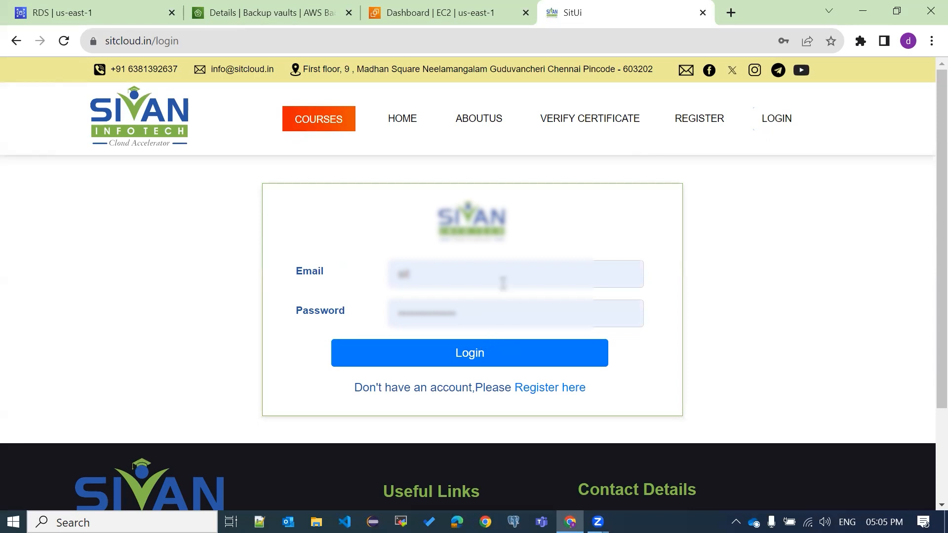
pyautogui.click(685, 124)
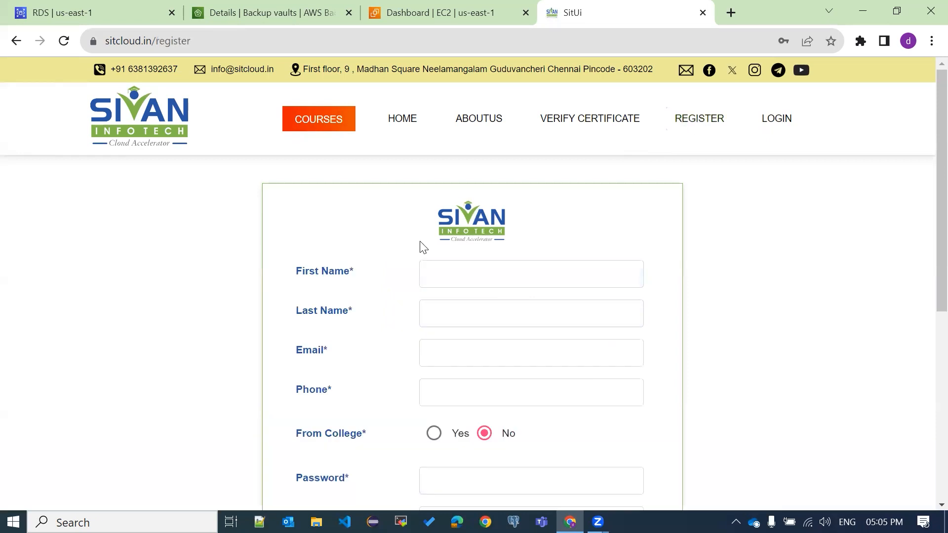
pyautogui.scroll(-3, 444, 247)
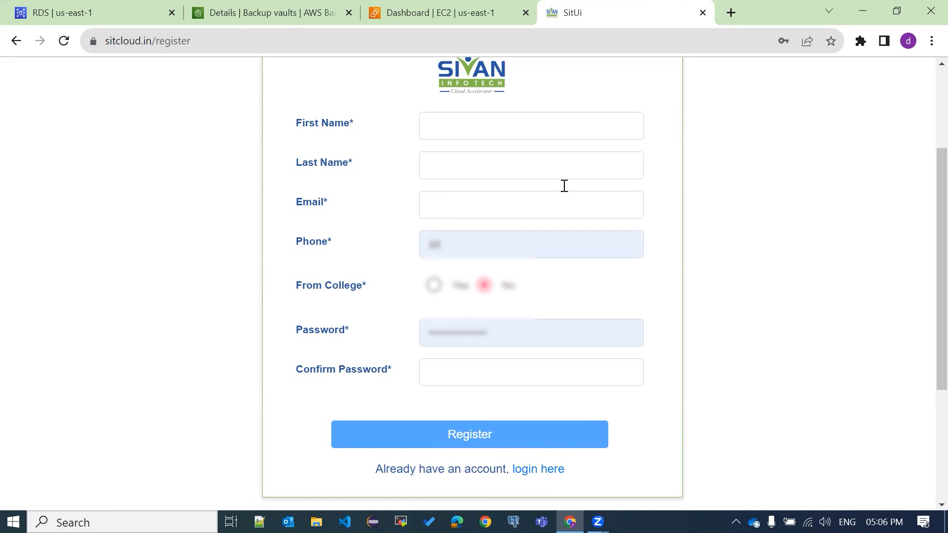
pyautogui.scroll(3, 147, 181)
# Switch back to the RDS console, open the database creation form and examine the available creation methods and engine types.
pyautogui.click(88, 16)
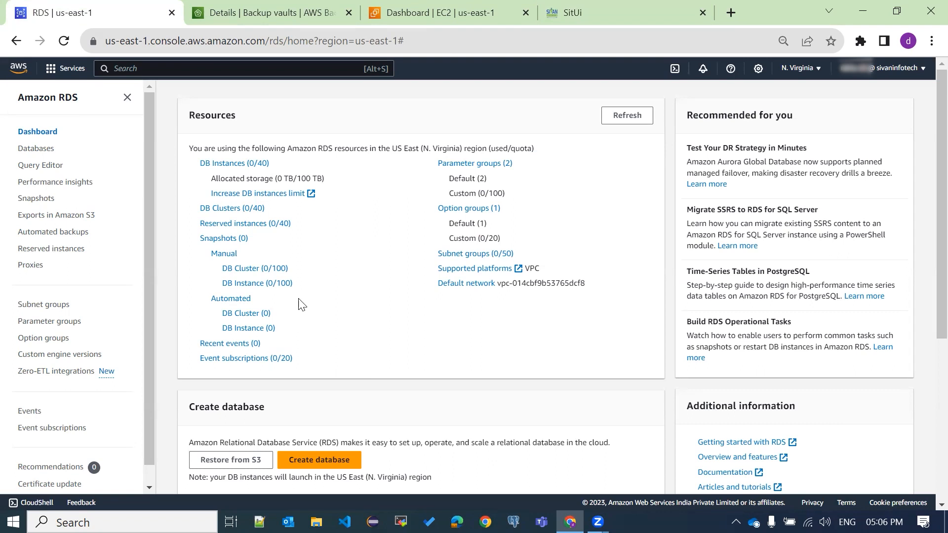
pyautogui.click(318, 459)
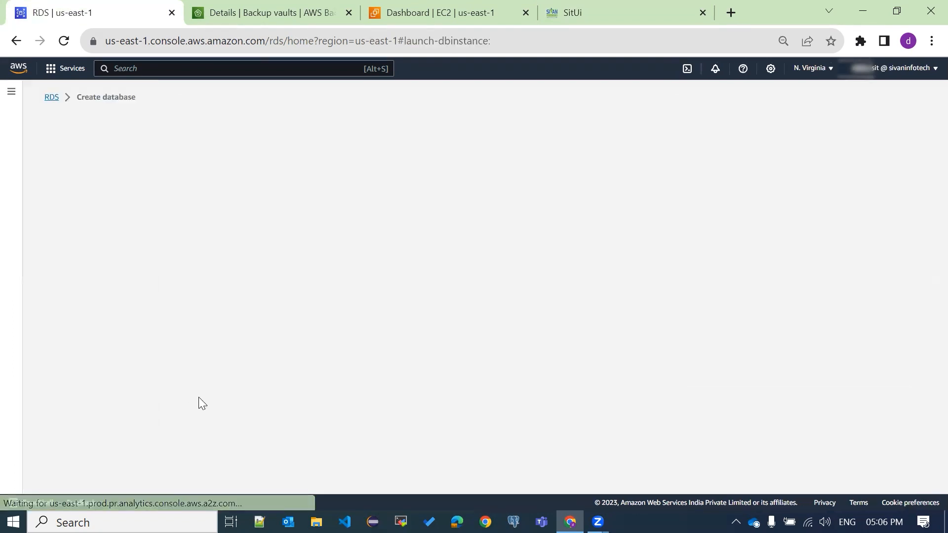
pyautogui.scroll(-3, 492, 238)
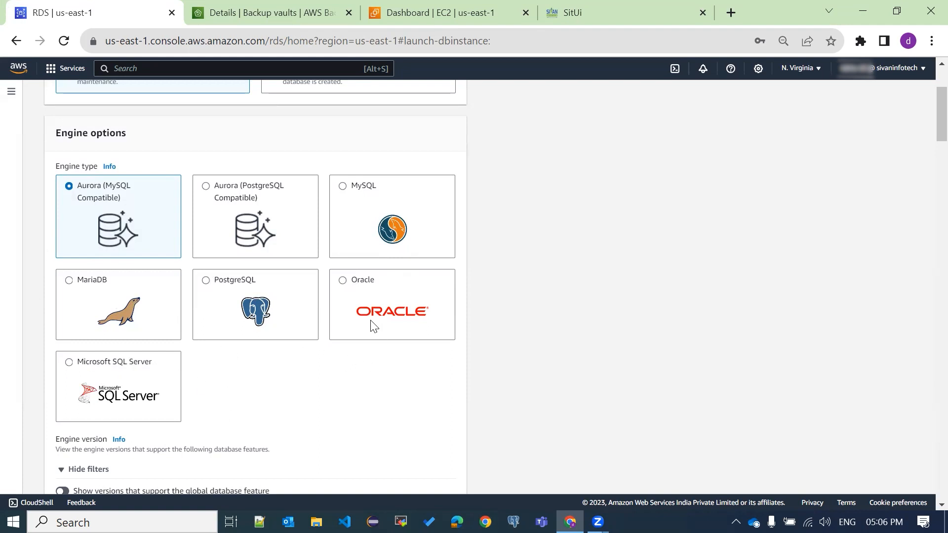
pyautogui.scroll(-1, 211, 318)
pyautogui.scroll(-2, 212, 316)
pyautogui.scroll(3, 237, 296)
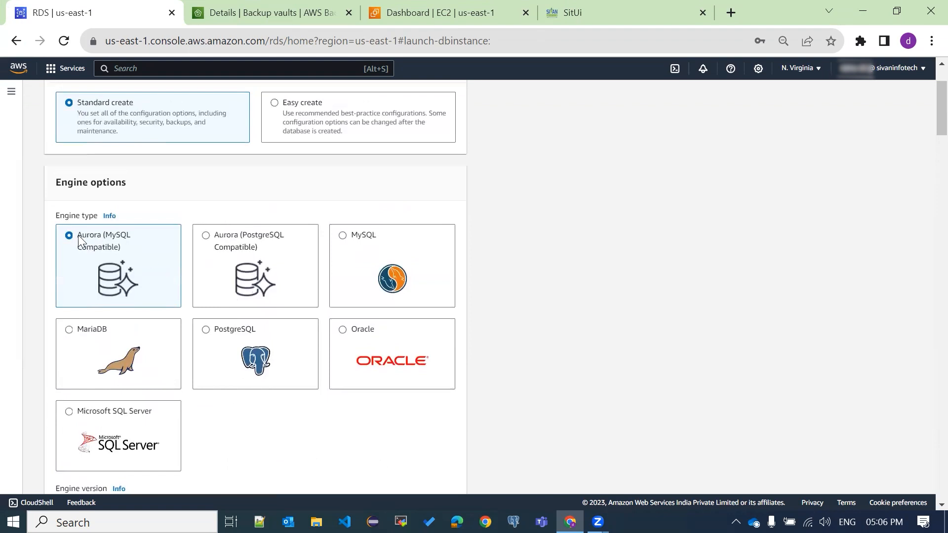
pyautogui.moveTo(79, 242); pyautogui.dragTo(131, 258)
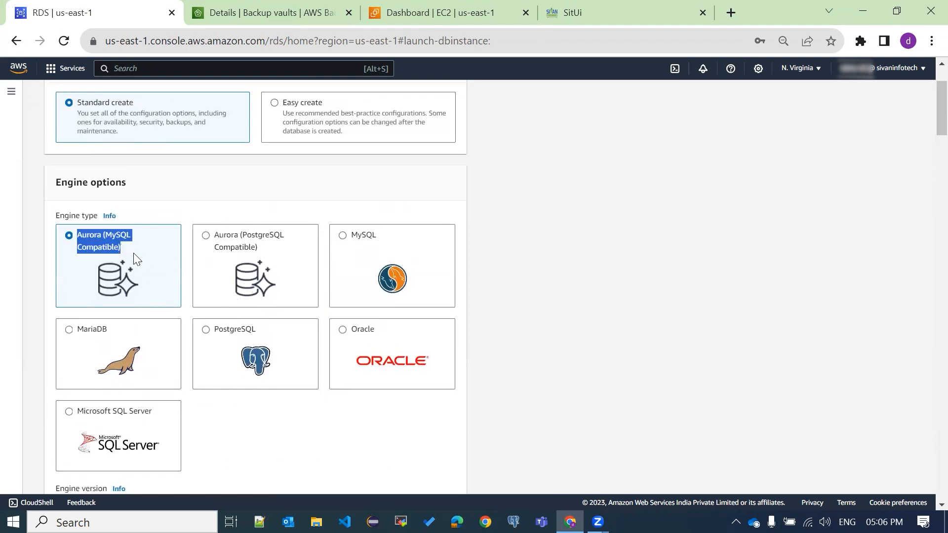
pyautogui.click(136, 263)
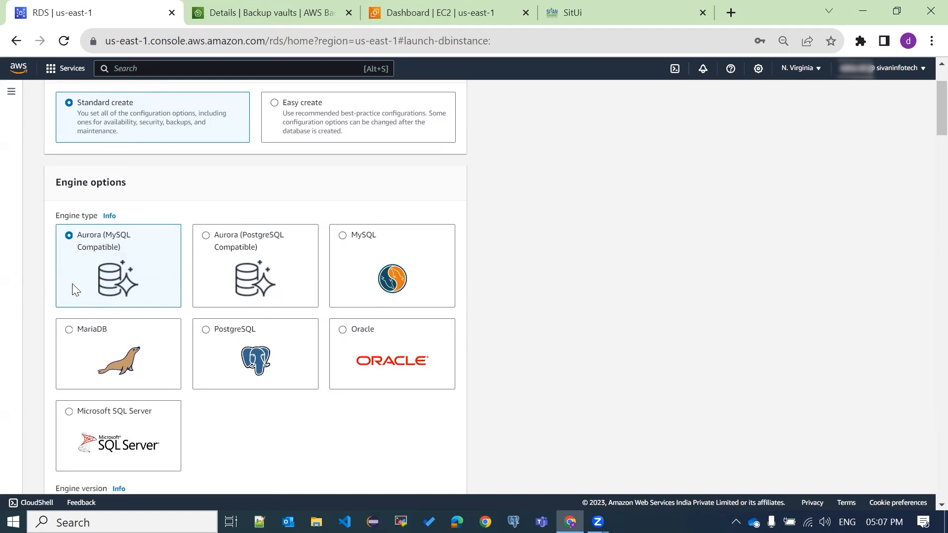
pyautogui.scroll(2, 213, 360)
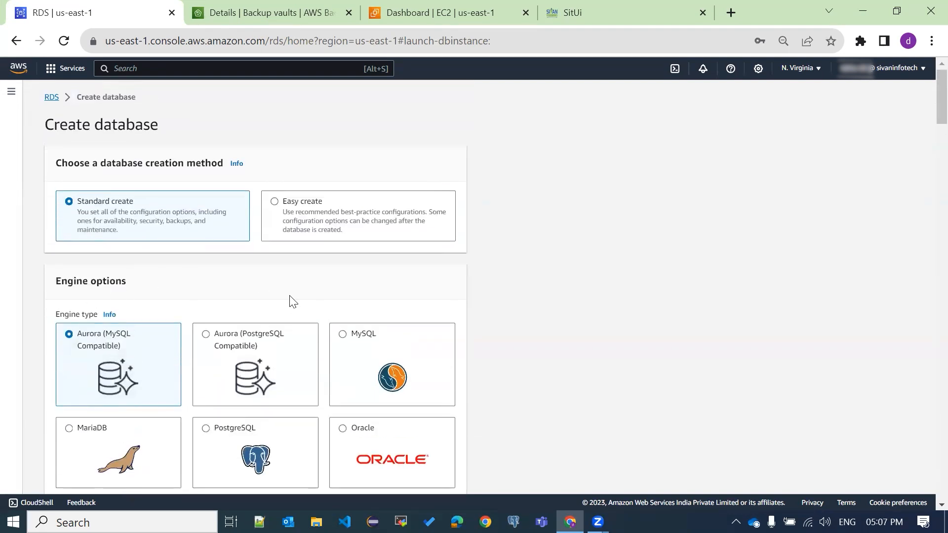
pyautogui.scroll(-1, 337, 316)
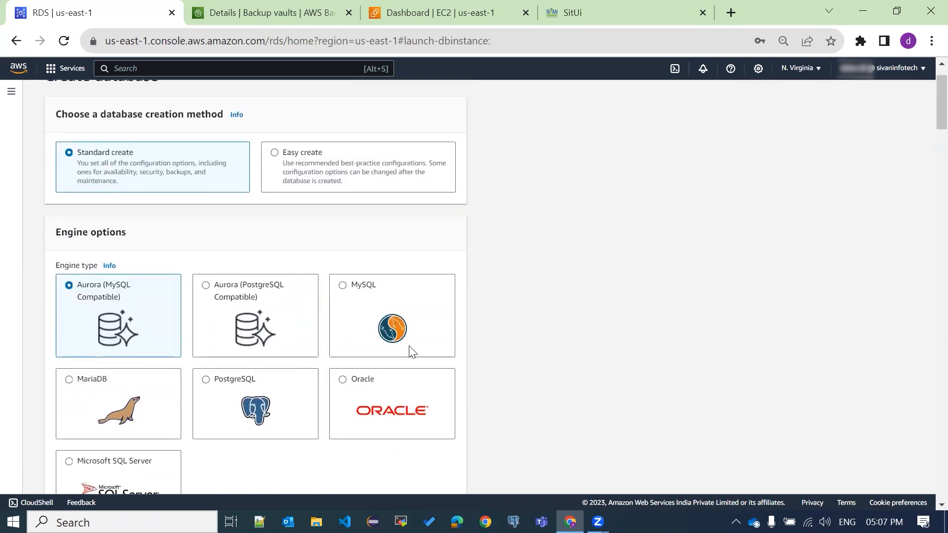
pyautogui.scroll(1, 401, 342)
pyautogui.scroll(-5, 46, 109)
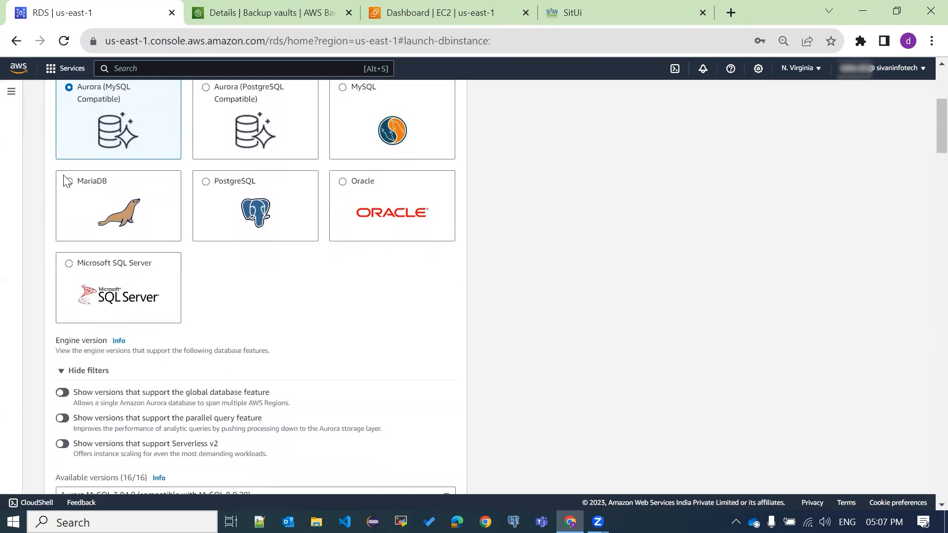
pyautogui.scroll(5, 165, 284)
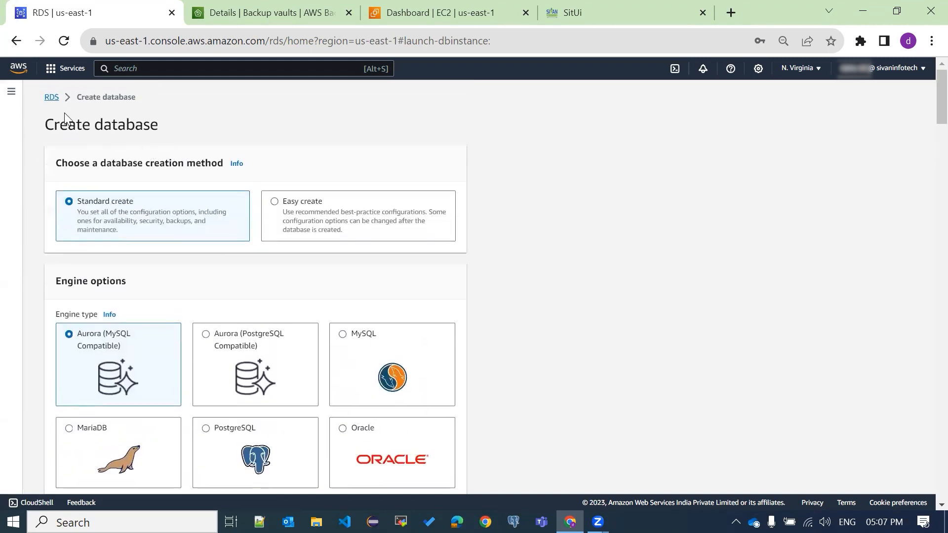
# Go back to the RDS dashboard and start creating a new database from the DB instances list.
pyautogui.click(52, 98)
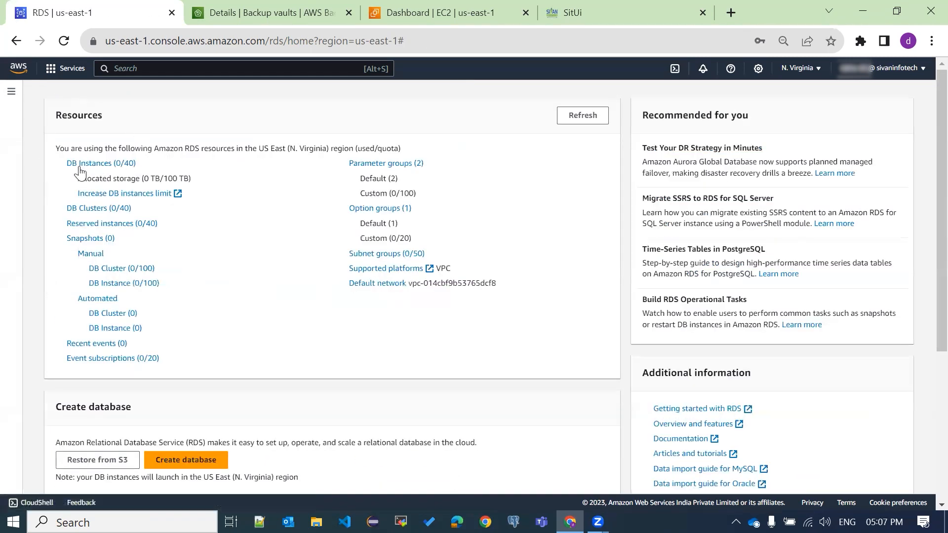
pyautogui.click(74, 163)
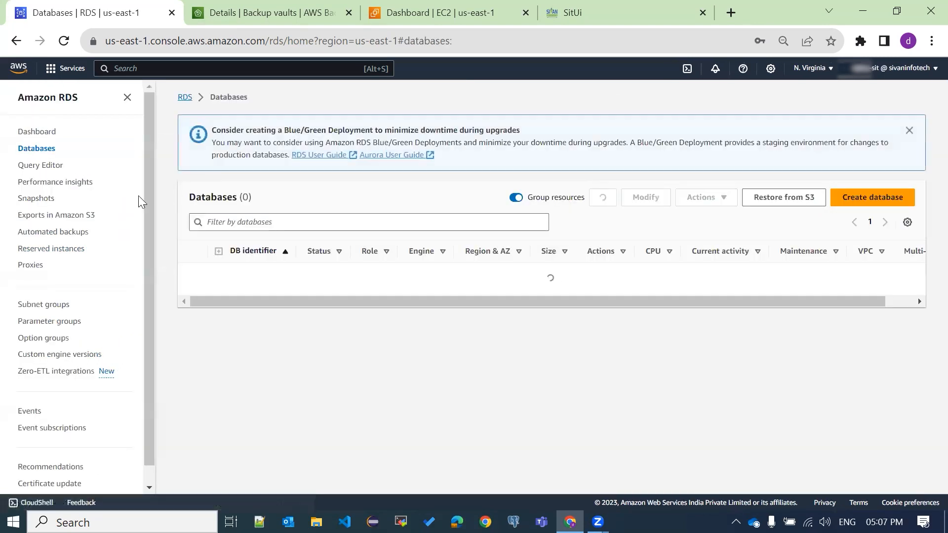
pyautogui.click(876, 198)
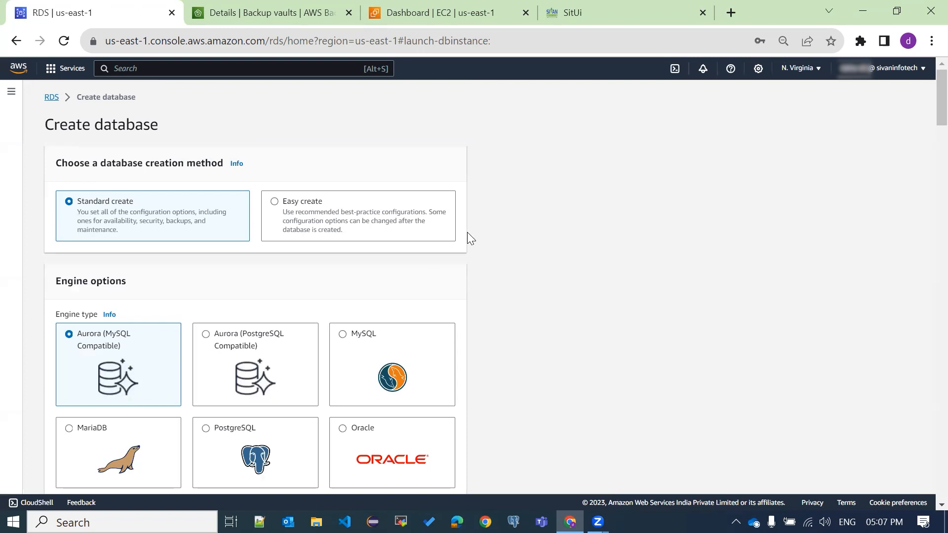
# Keep the version filters off and set the Aurora MySQL engine version to Aurora (MySQL 5.7) 2.07.9.
pyautogui.scroll(-1, 467, 232)
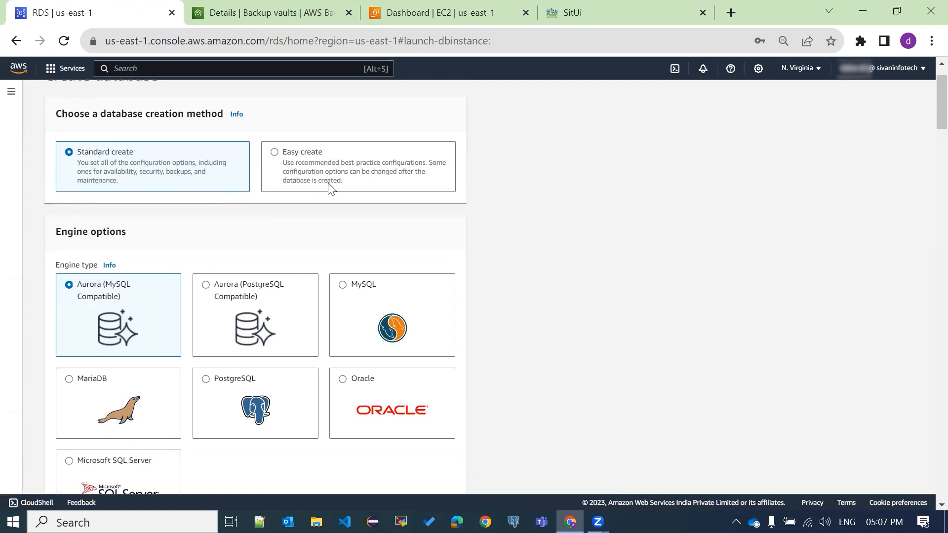
pyautogui.scroll(-2, 364, 229)
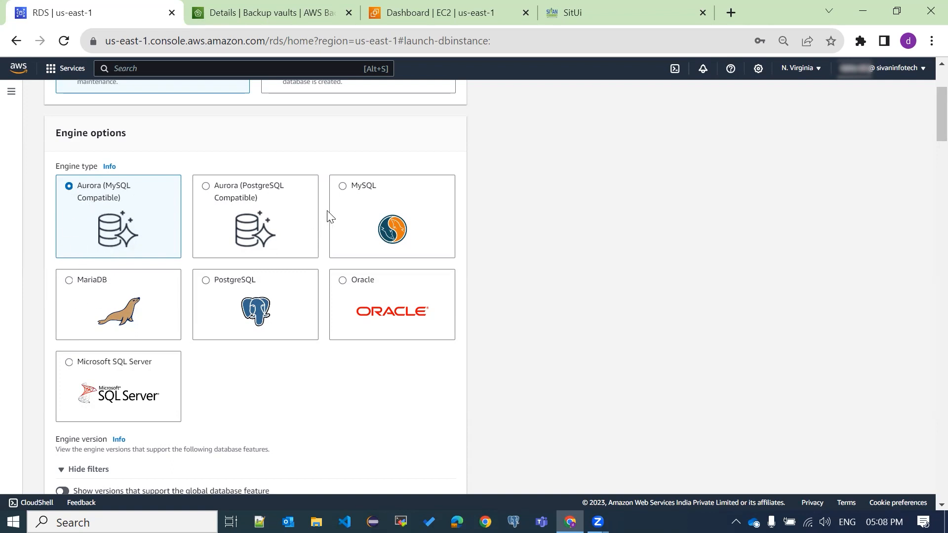
pyautogui.scroll(-5, 357, 207)
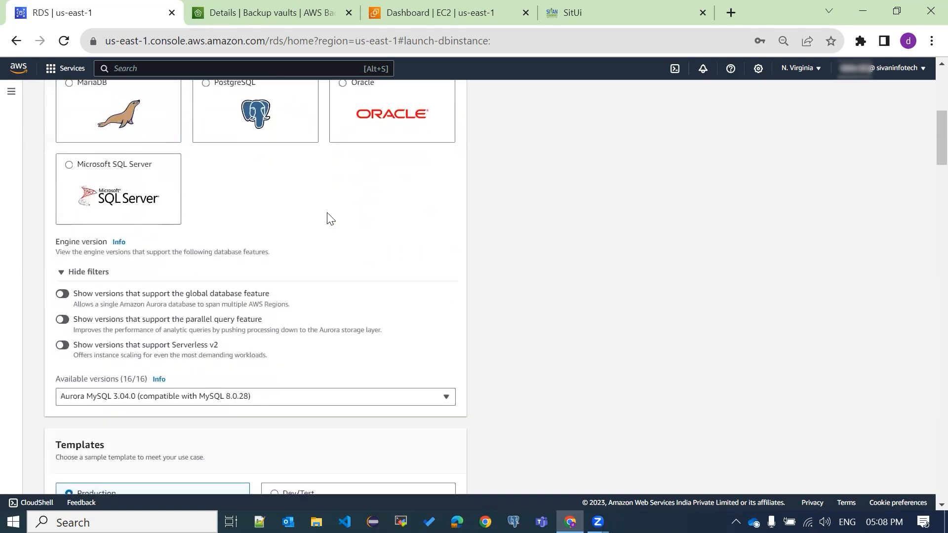
pyautogui.scroll(-2, 348, 298)
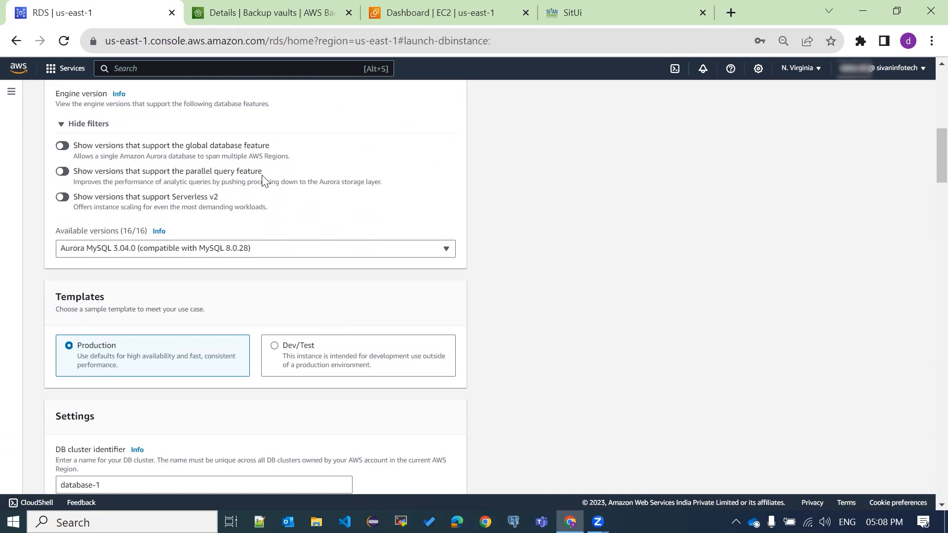
pyautogui.click(62, 147)
pyautogui.click(63, 145)
pyautogui.click(392, 247)
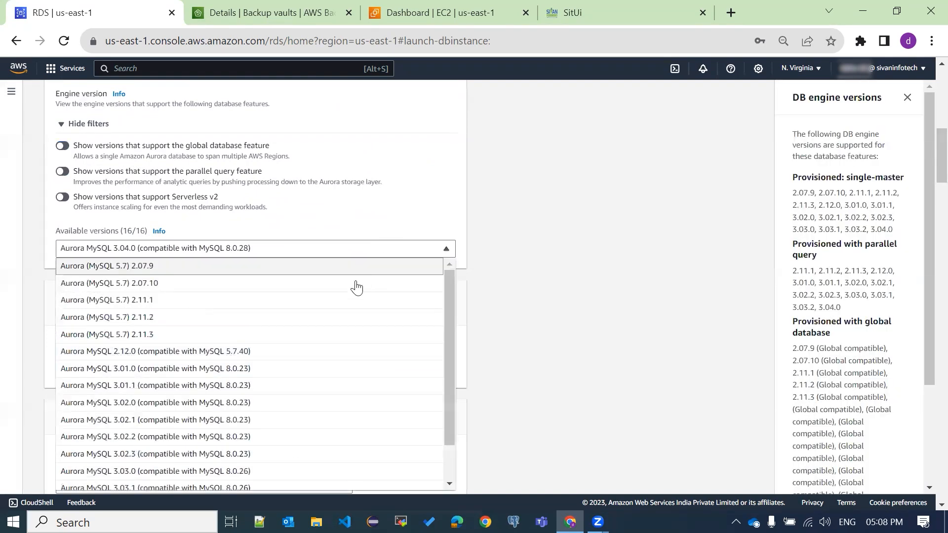
pyautogui.scroll(-5, 324, 318)
pyautogui.scroll(-2, 316, 296)
pyautogui.scroll(3, 299, 279)
pyautogui.scroll(8, 281, 271)
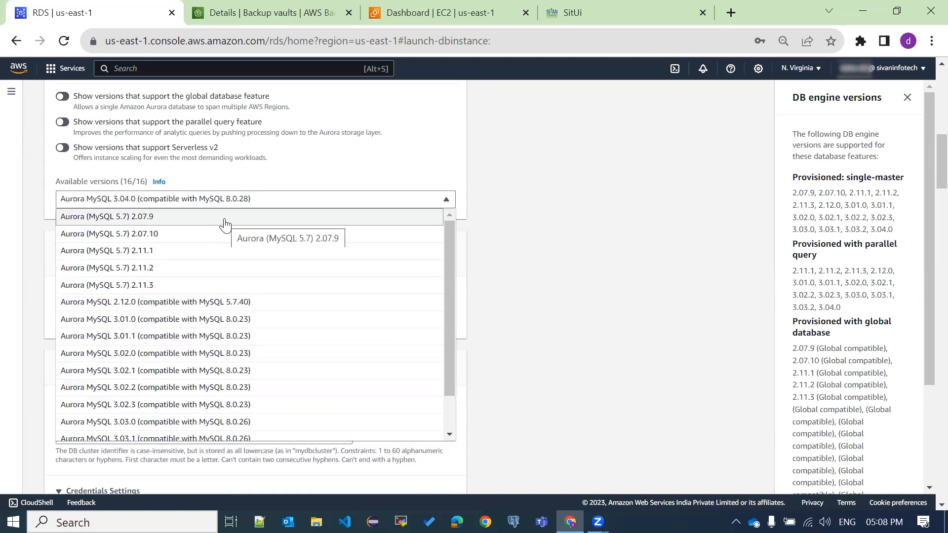
pyautogui.click(224, 224)
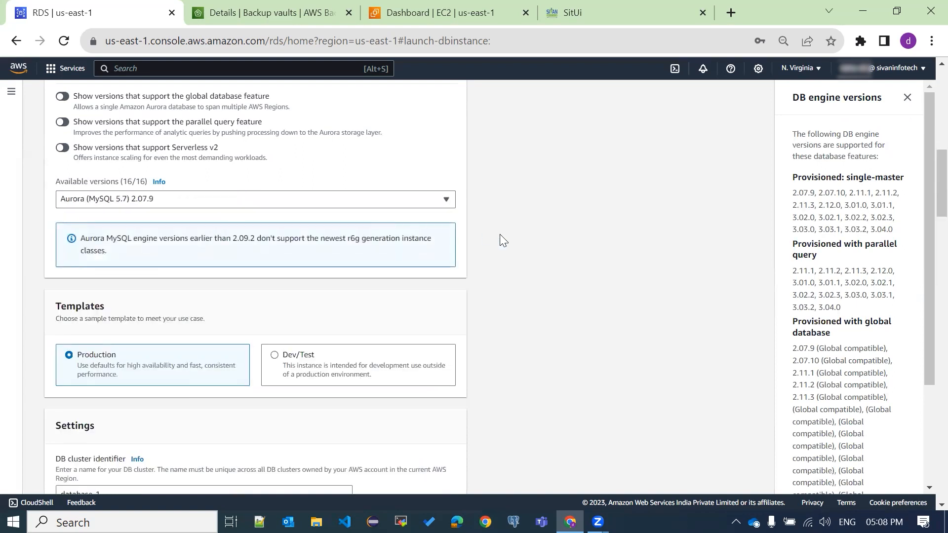
# Choose the Dev/Test template for the database.
pyautogui.scroll(-3, 501, 234)
pyautogui.scroll(-3, 503, 238)
pyautogui.scroll(3, 278, 242)
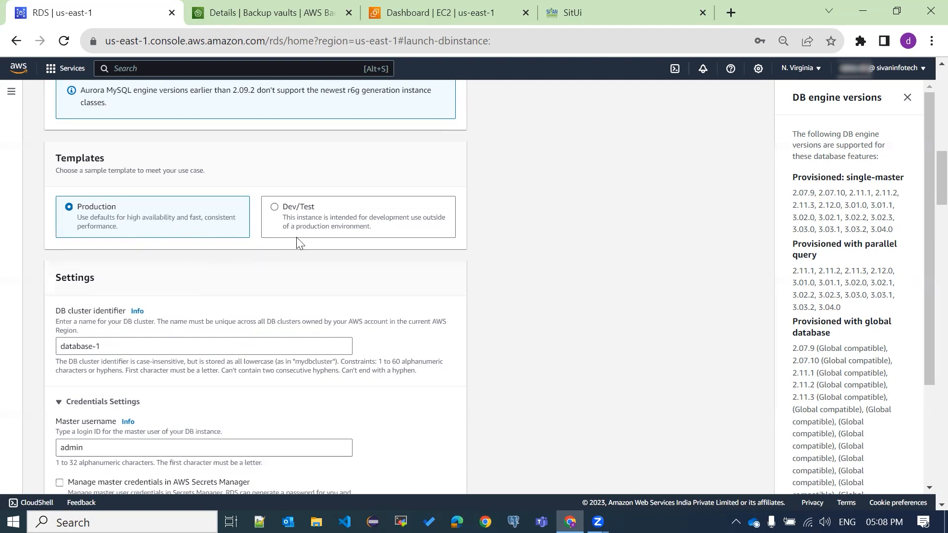
pyautogui.click(297, 217)
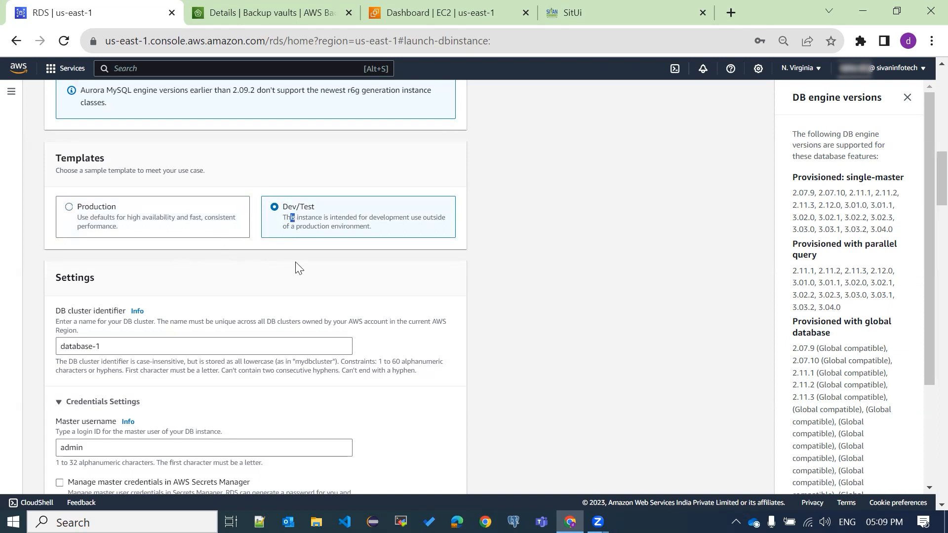
# Set the DB cluster identifier to sivaninfotech.
pyautogui.moveTo(523, 303); pyautogui.dragTo(505, 316)
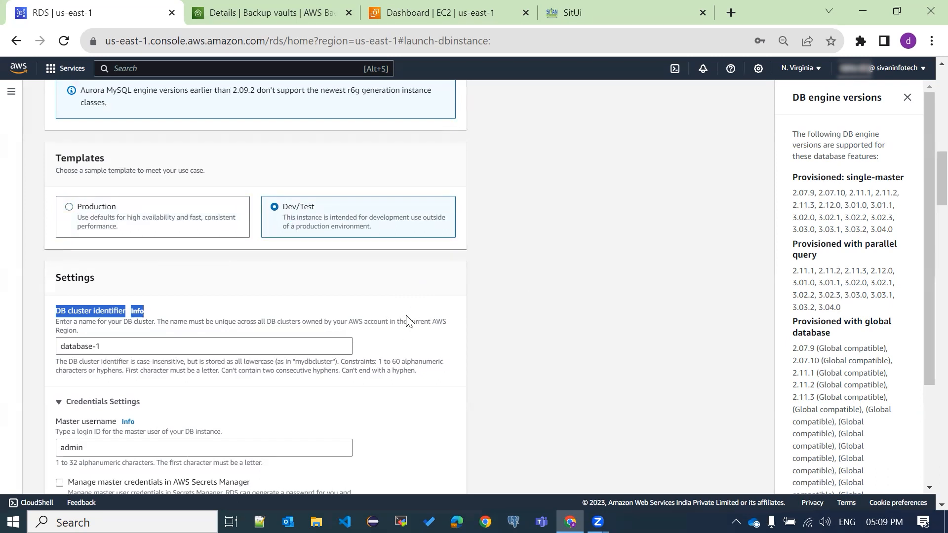
pyautogui.scroll(-2, 407, 317)
pyautogui.moveTo(387, 264); pyautogui.dragTo(390, 263)
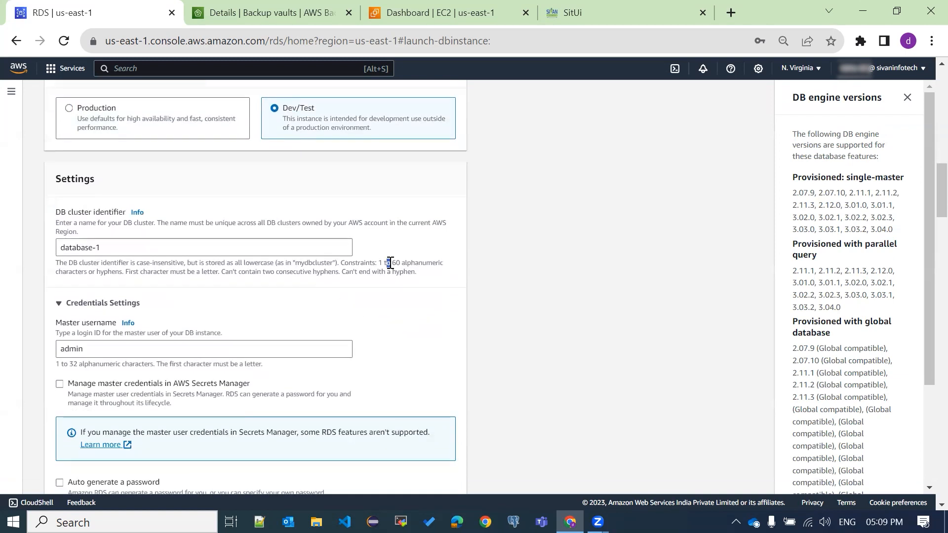
pyautogui.click(133, 251)
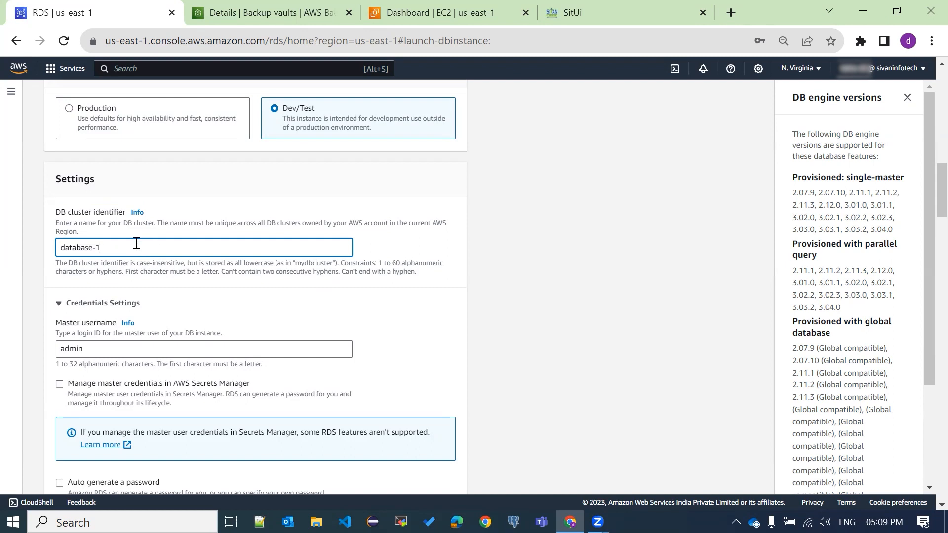
pyautogui.moveTo(128, 253); pyautogui.dragTo(49, 276)
pyautogui.press('BackSpace')
pyautogui.write('sivaninfotech')
pyautogui.click(602, 320)
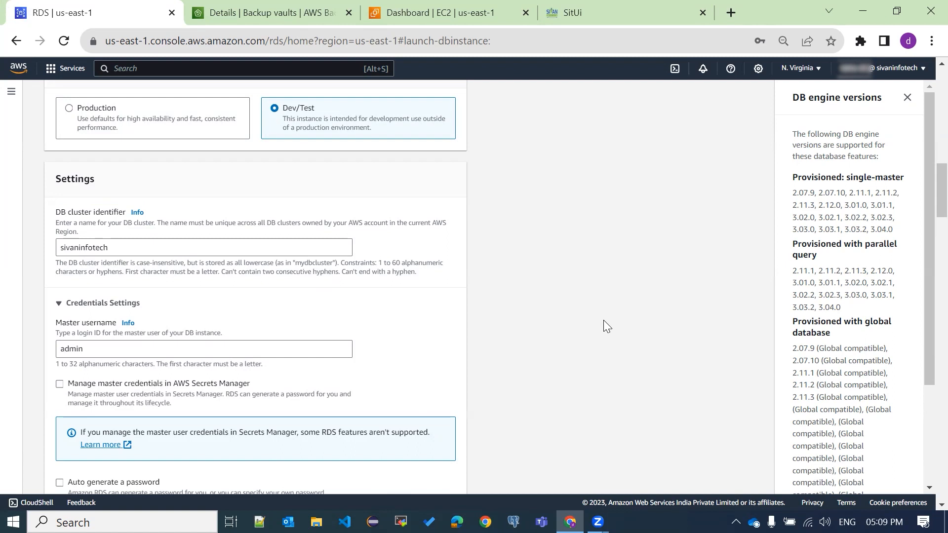
# Replace the master username with sit in the credentials settings.
pyautogui.scroll(-1, 738, 392)
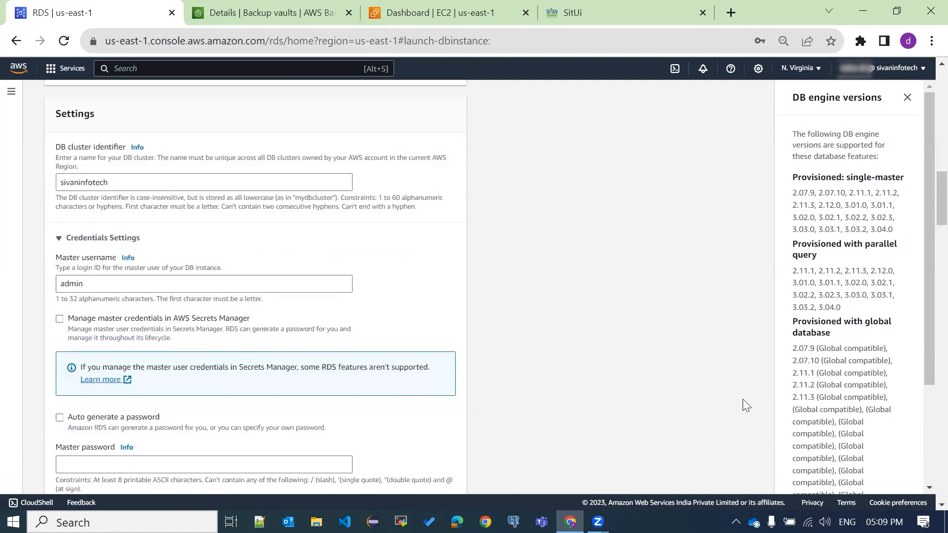
pyautogui.scroll(-1, 743, 399)
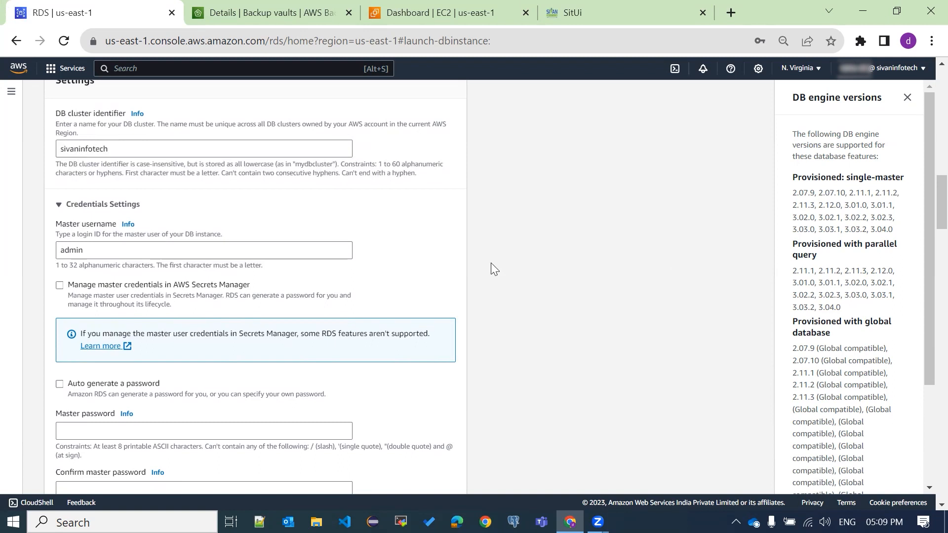
pyautogui.moveTo(145, 254); pyautogui.dragTo(44, 242)
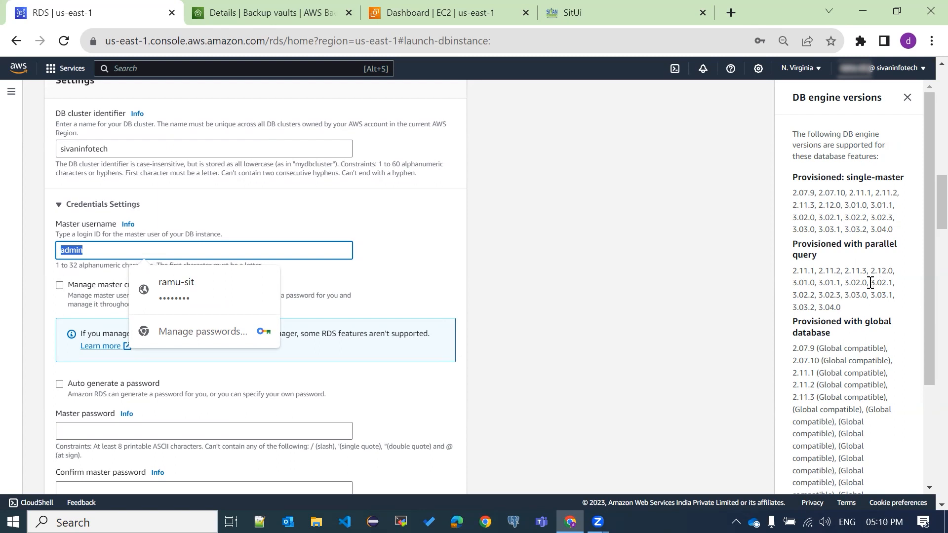
pyautogui.press('BackSpace')
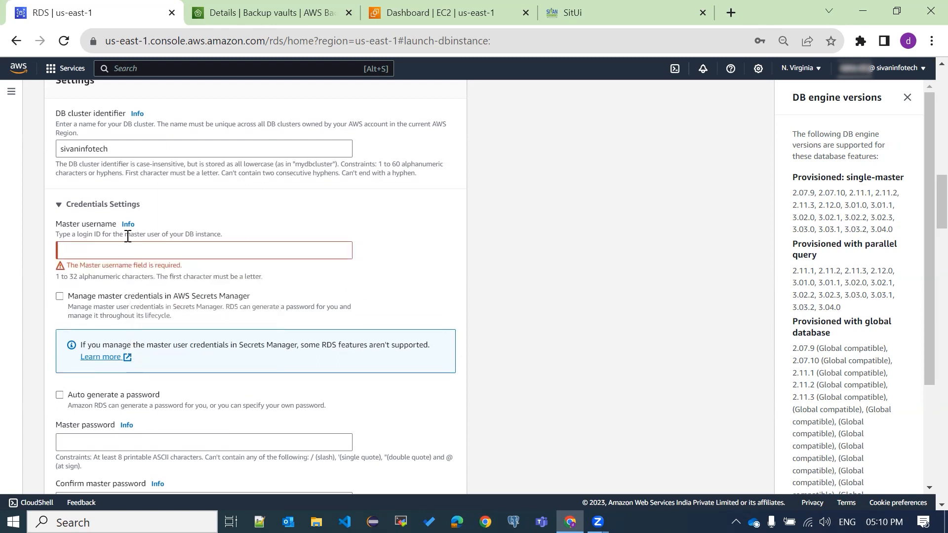
pyautogui.click(189, 243)
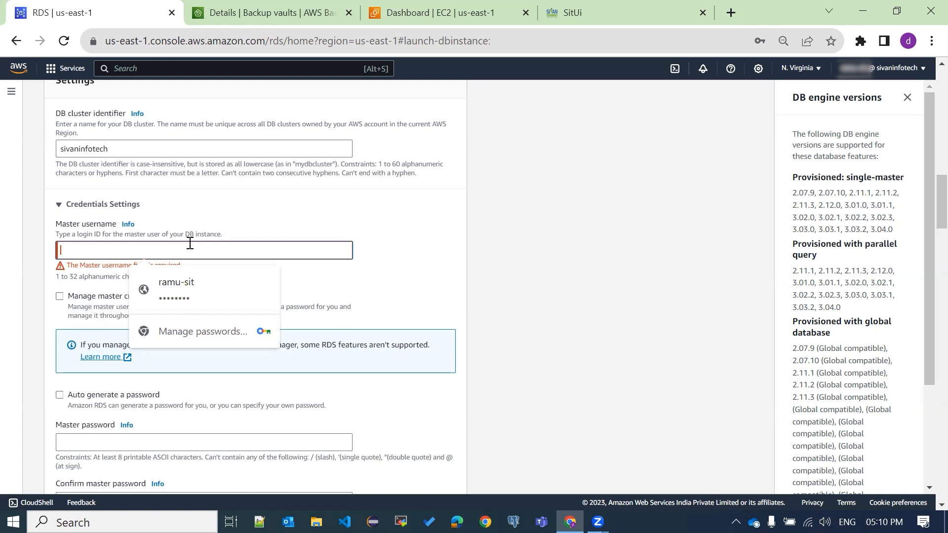
pyautogui.write('adm')
pyautogui.press('BackSpace')
pyautogui.press('BackSpace')
pyautogui.press('BackSpace')
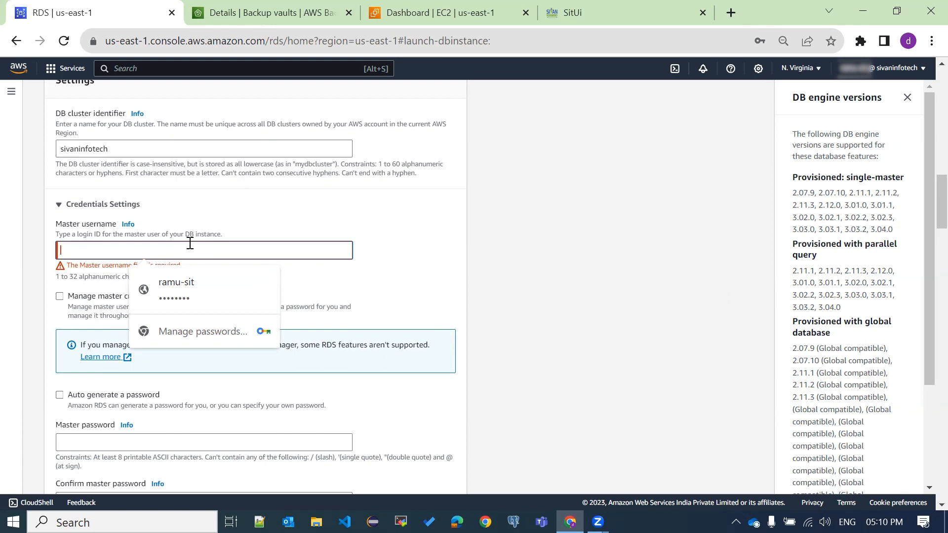
pyautogui.write('sit')
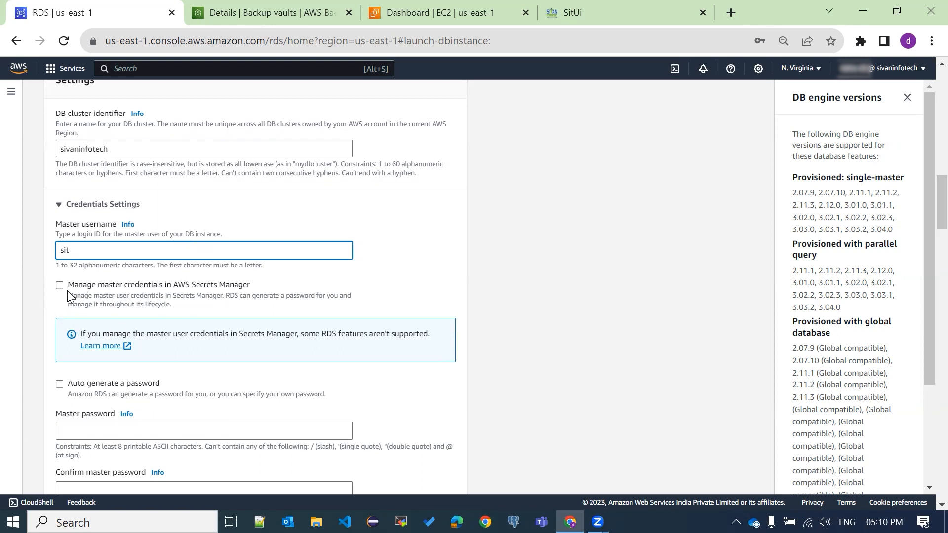
# Try managing the master credentials in AWS Secrets Manager.
pyautogui.moveTo(78, 285); pyautogui.dragTo(262, 285)
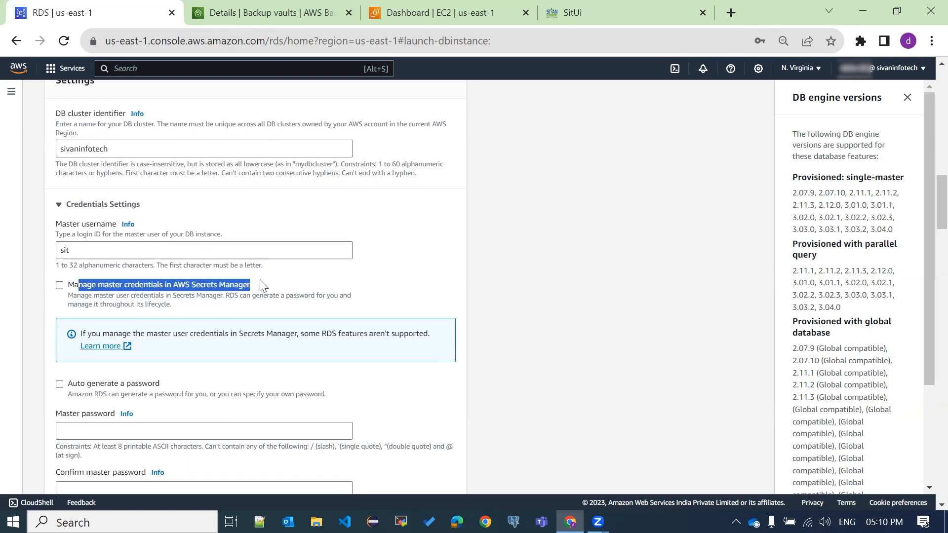
pyautogui.click(261, 285)
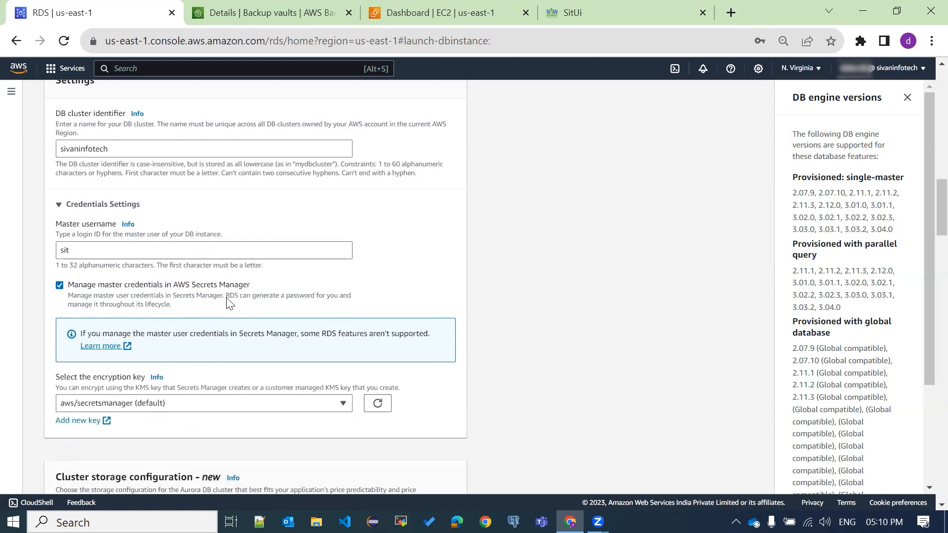
pyautogui.moveTo(174, 285); pyautogui.dragTo(265, 285)
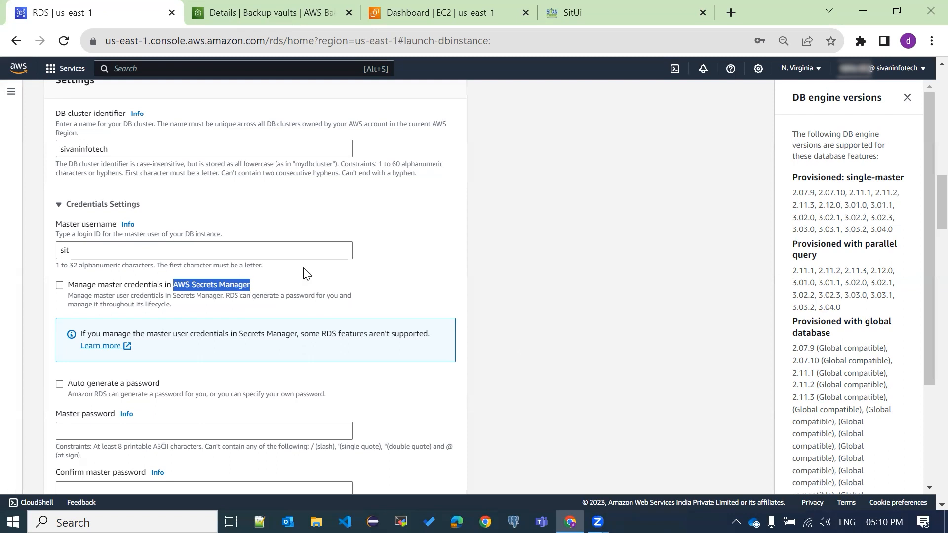
# Compare specifying the master password manually with automatic generation, and choose to auto generate the password.
pyautogui.scroll(-2, 305, 271)
pyautogui.click(276, 289)
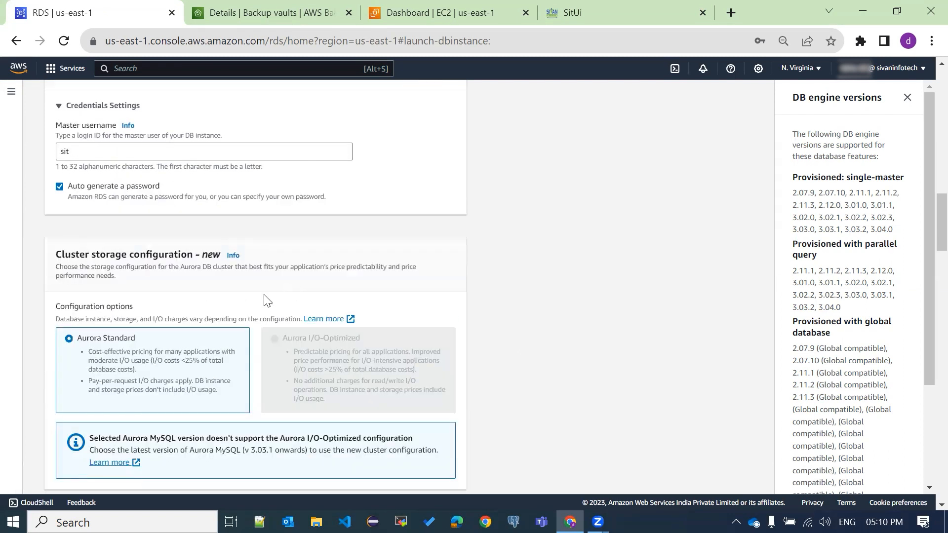
pyautogui.scroll(1, 259, 249)
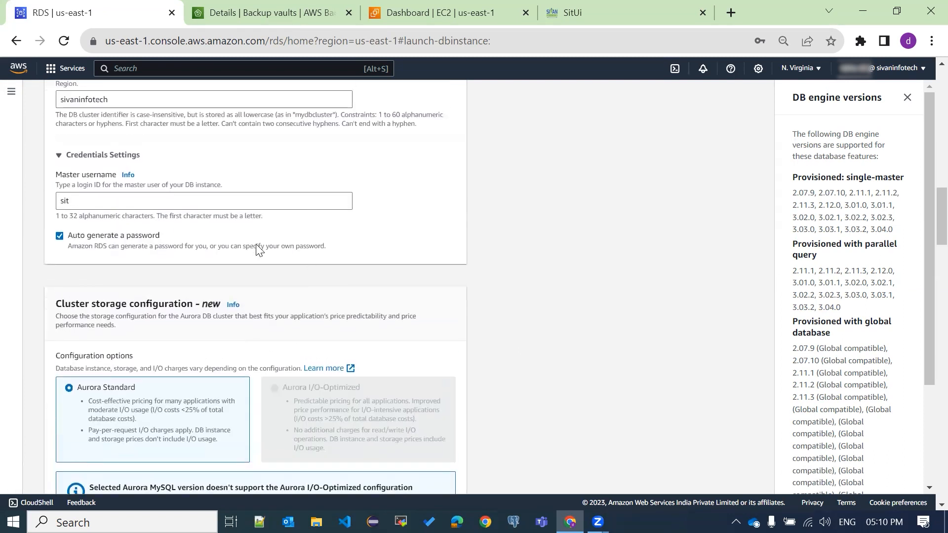
pyautogui.click(73, 239)
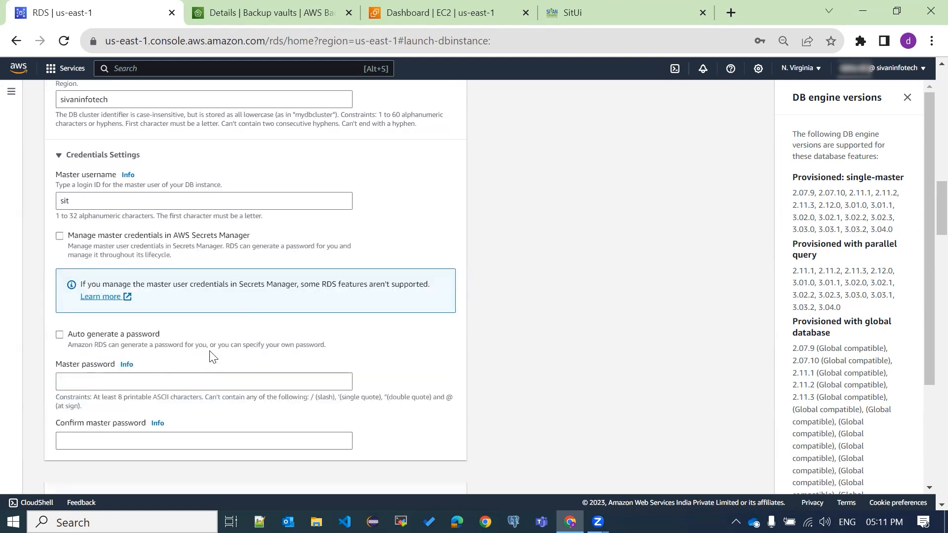
pyautogui.click(110, 385)
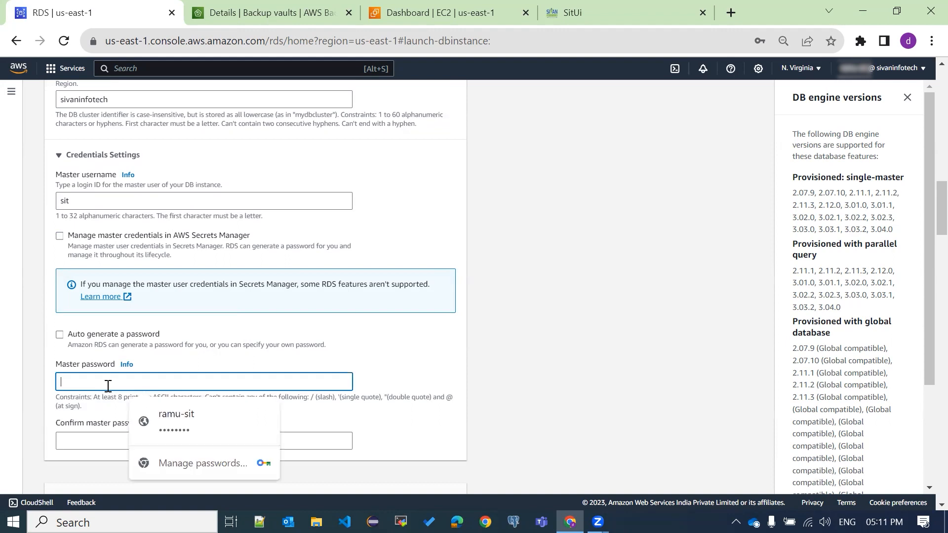
pyautogui.click(95, 440)
pyautogui.click(646, 368)
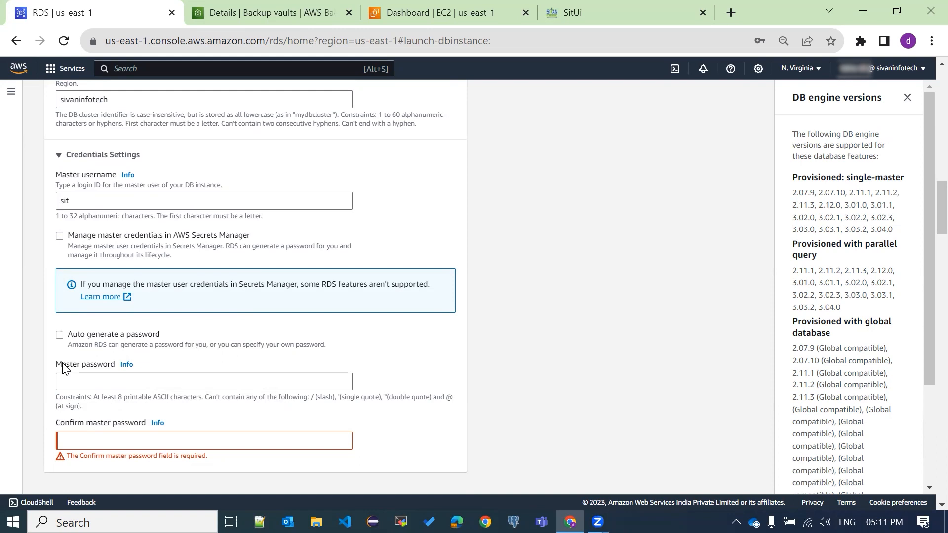
pyautogui.click(60, 335)
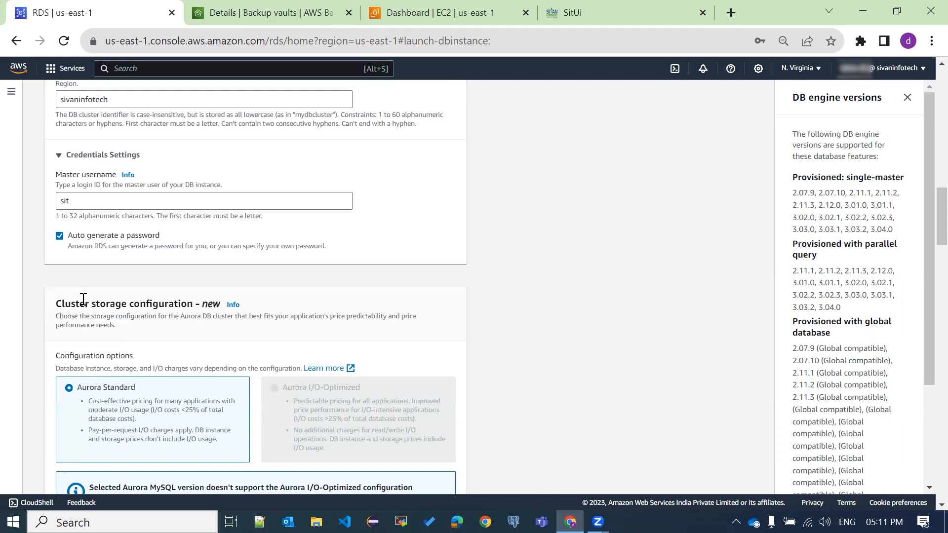
pyautogui.click(61, 237)
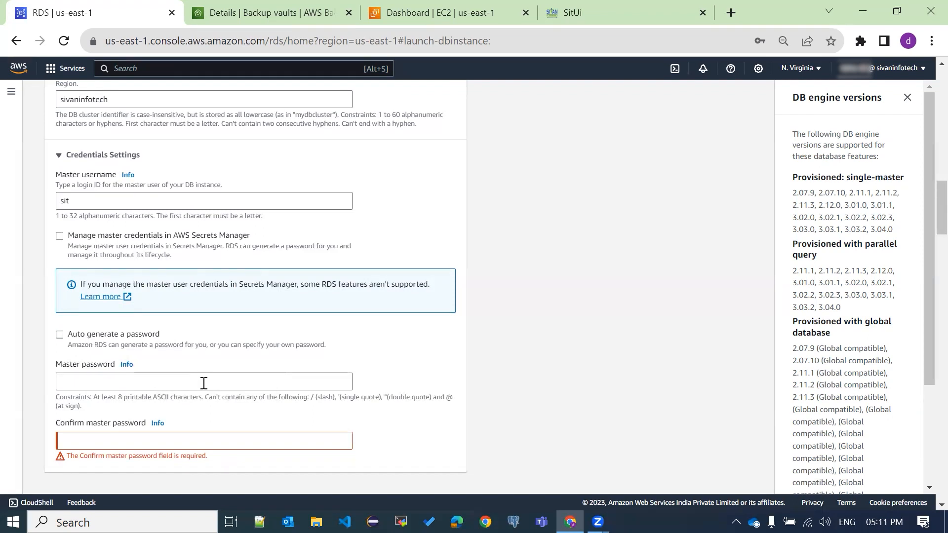
pyautogui.click(60, 335)
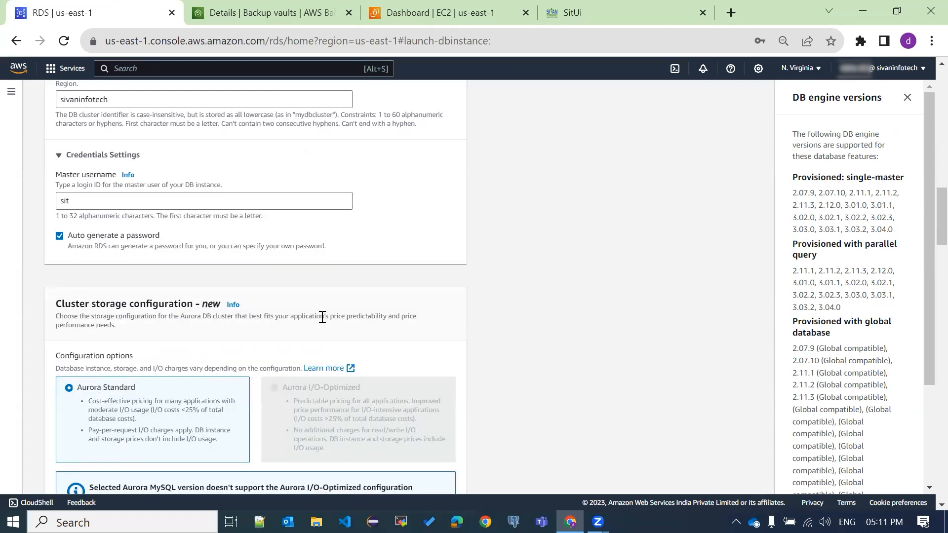
# Review the cluster storage configuration options and keep Aurora Standard.
pyautogui.scroll(-1, 410, 298)
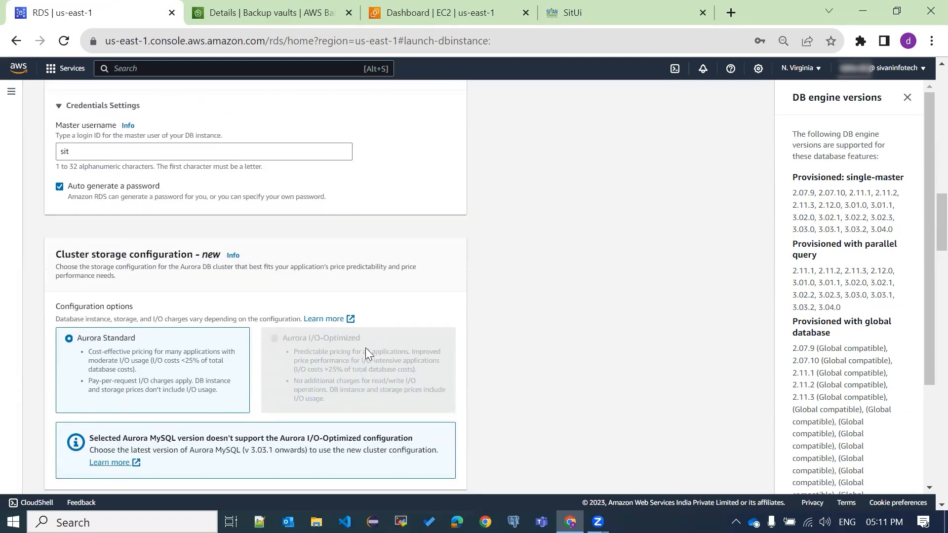
pyautogui.scroll(-2, 380, 354)
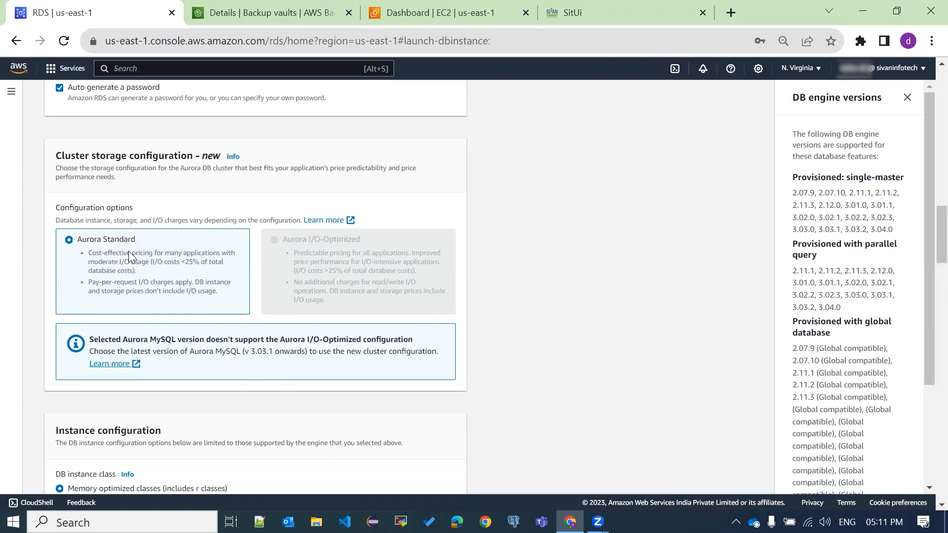
pyautogui.tripleClick(104, 238)
pyautogui.click(180, 272)
pyautogui.scroll(-2, 160, 280)
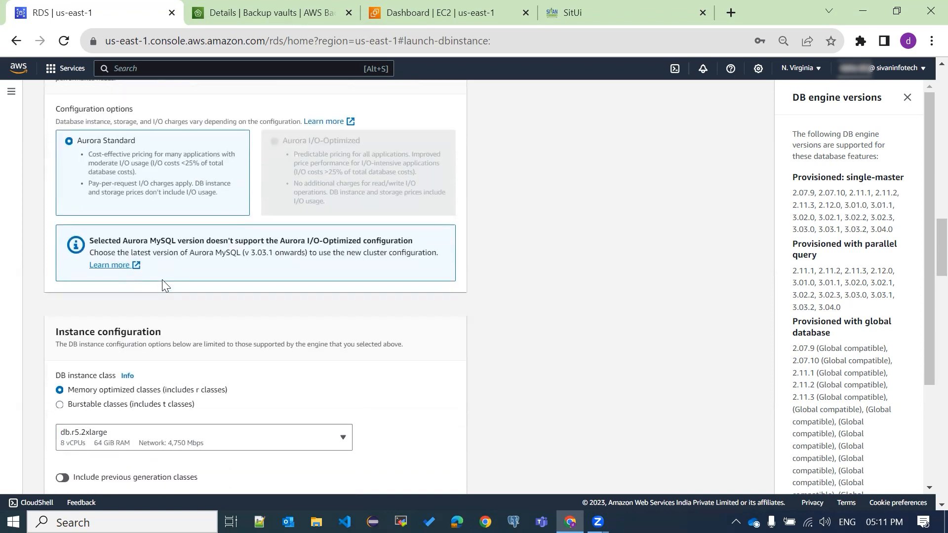
# Compare the instance sizes offered under the burstable and memory optimized DB instance classes.
pyautogui.scroll(-2, 168, 331)
pyautogui.scroll(-1, 197, 247)
pyautogui.scroll(-1, 197, 246)
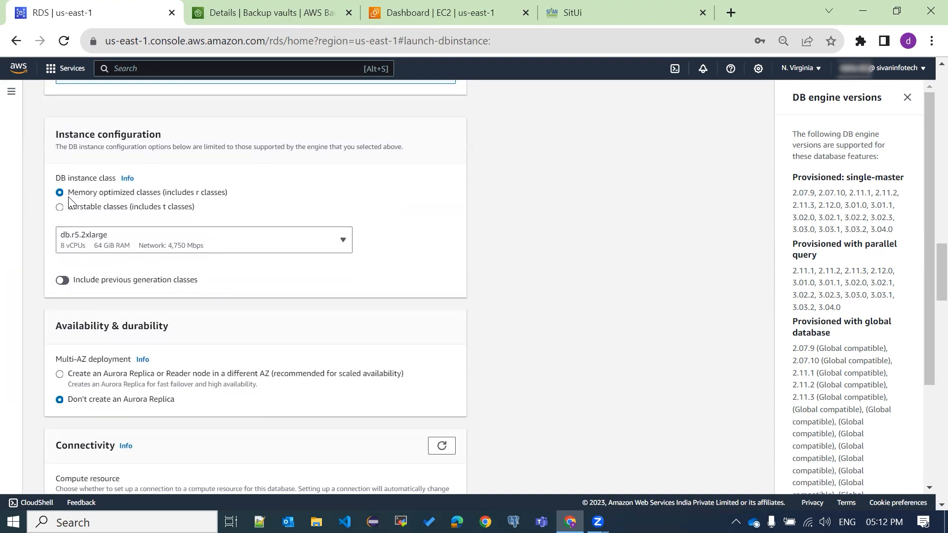
pyautogui.click(59, 208)
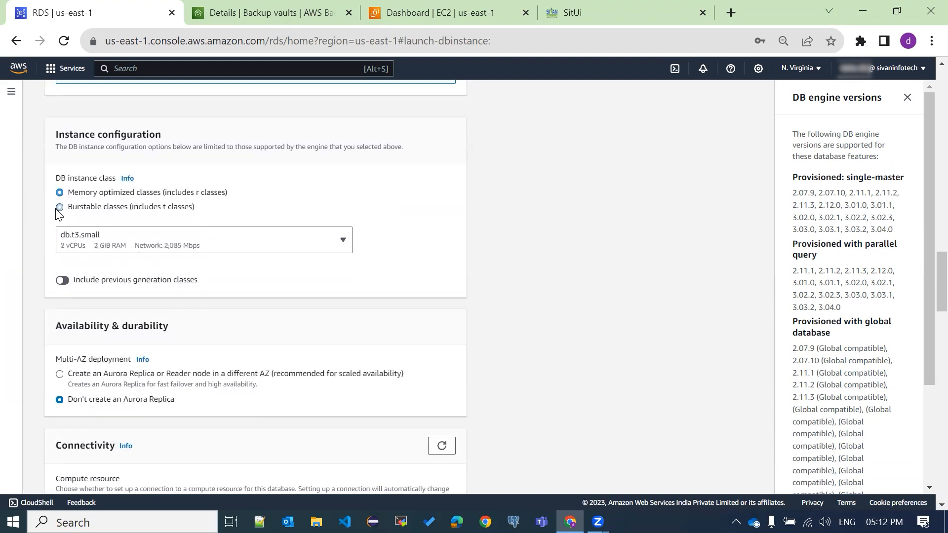
pyautogui.click(321, 250)
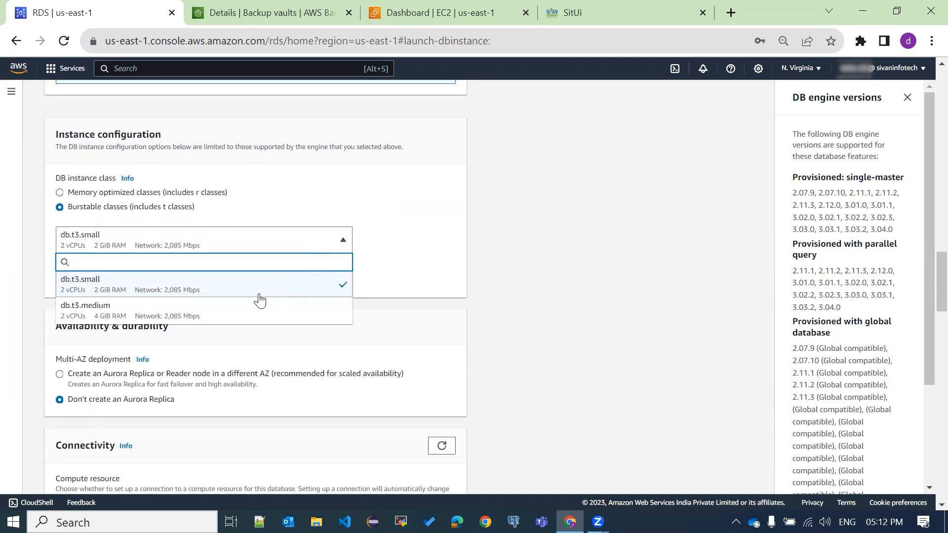
pyautogui.scroll(-1, 265, 316)
pyautogui.scroll(1, 264, 316)
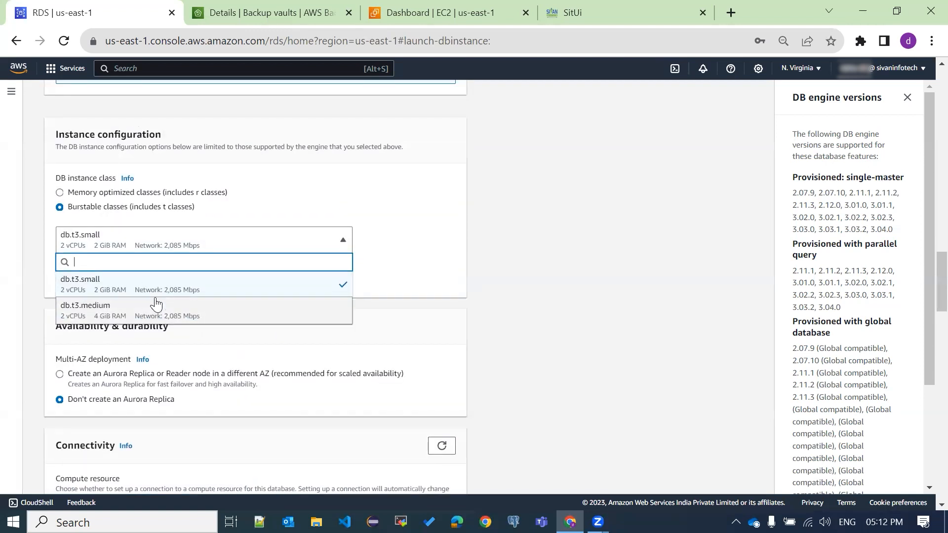
pyautogui.click(94, 196)
pyautogui.click(142, 241)
pyautogui.scroll(-6, 201, 327)
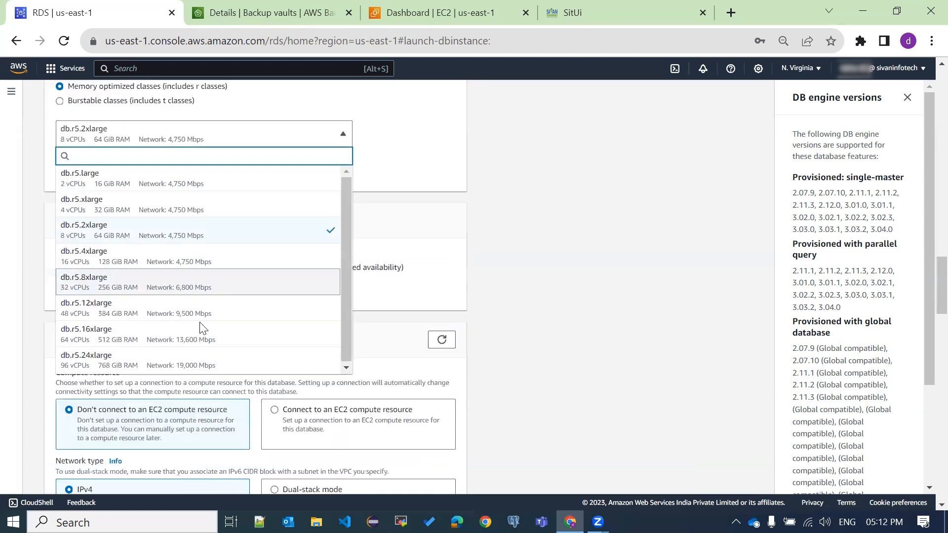
pyautogui.scroll(4, 198, 324)
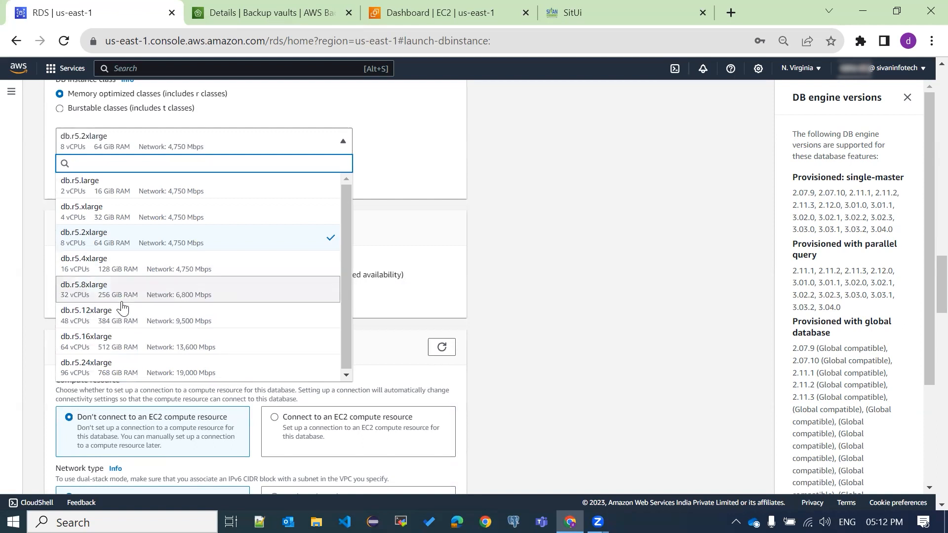
pyautogui.click(441, 178)
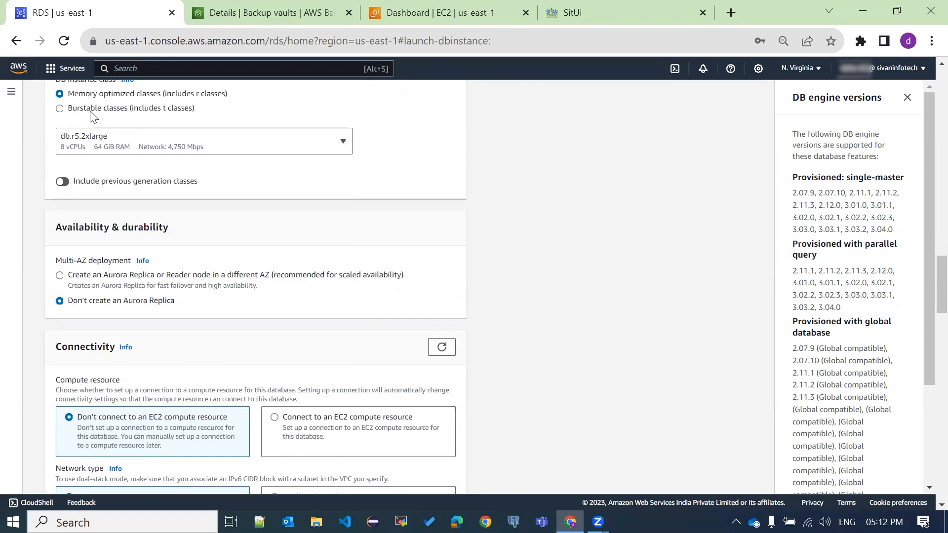
# Set the DB instance class to burstable classes with the db.t3.small size.
pyautogui.click(60, 108)
pyautogui.click(190, 147)
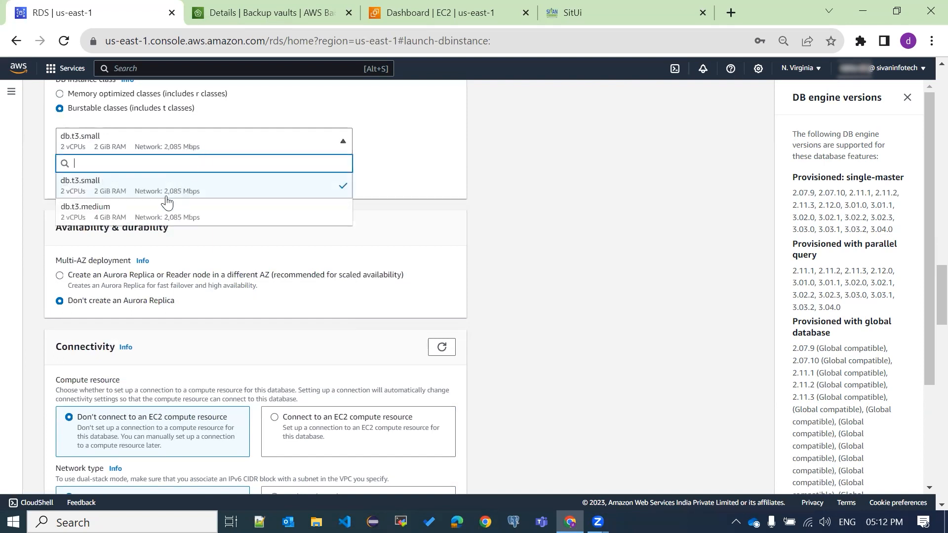
pyautogui.click(194, 188)
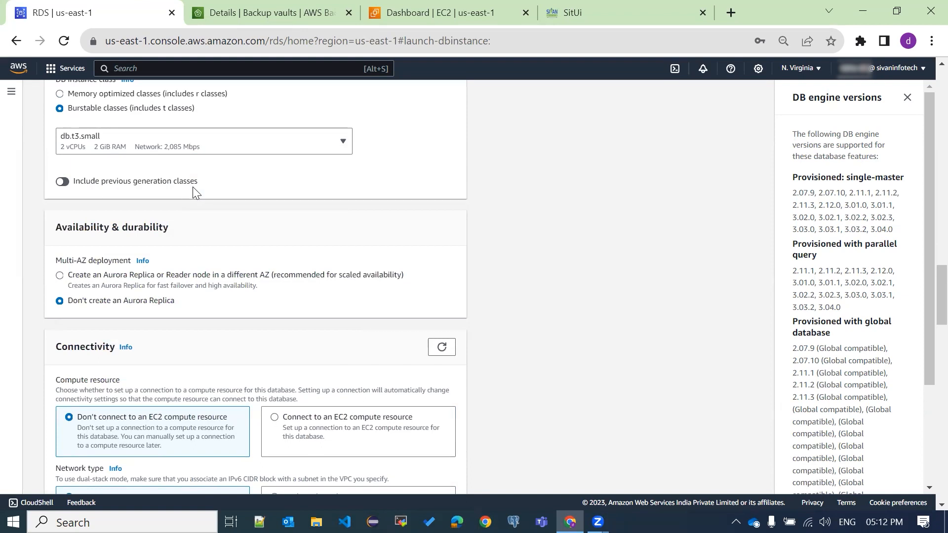
pyautogui.scroll(-1, 339, 210)
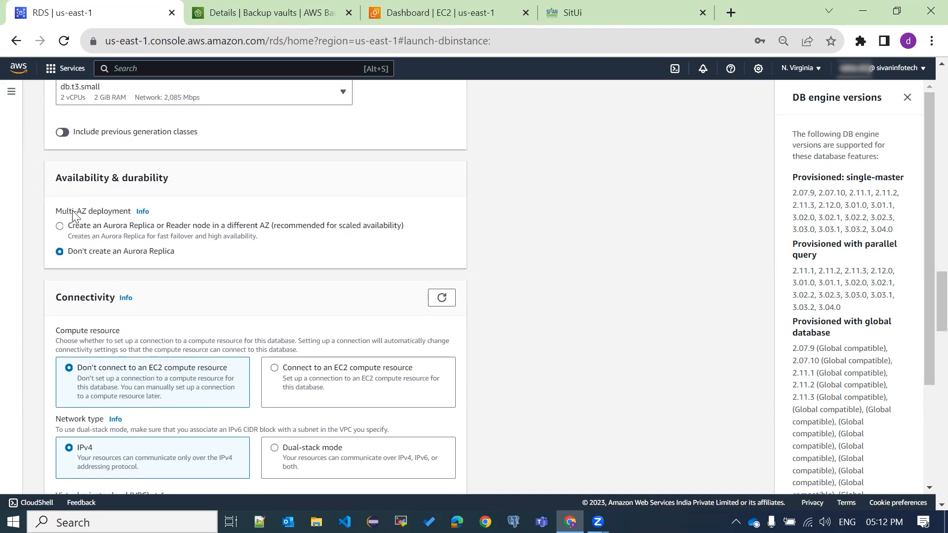
# Compare the two Multi-AZ deployment options and choose not to create an Aurora Replica.
pyautogui.moveTo(55, 211); pyautogui.dragTo(163, 212)
pyautogui.click(226, 204)
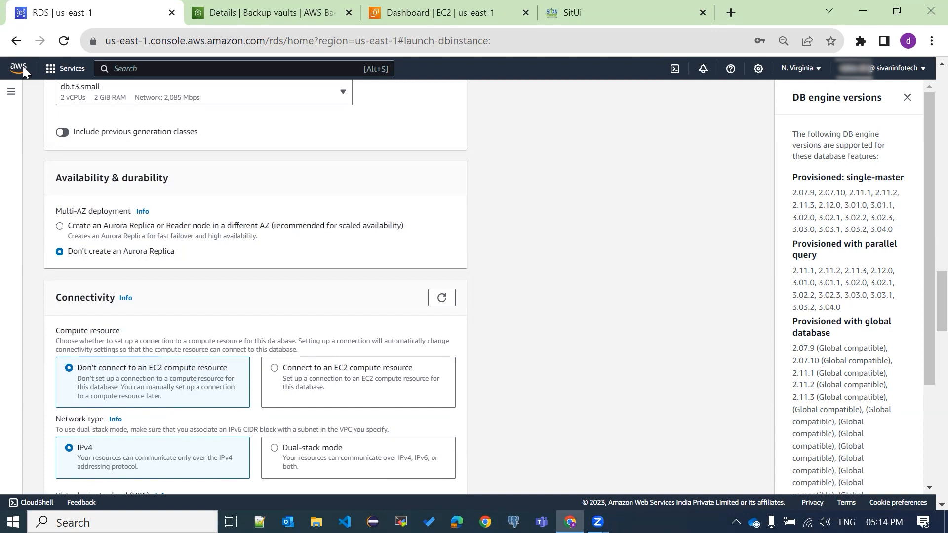
pyautogui.click(59, 227)
pyautogui.click(60, 253)
# Review the compute resource description under Connectivity and choose not to connect to an EC2 compute resource.
pyautogui.scroll(-4, 228, 289)
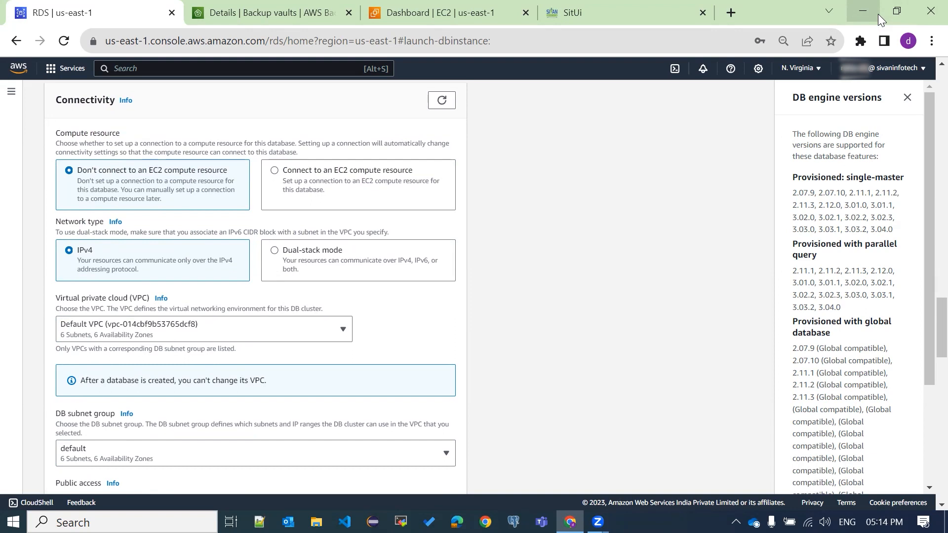
pyautogui.tripleClick(80, 138)
pyautogui.click(108, 144)
pyautogui.moveTo(63, 144); pyautogui.dragTo(430, 144)
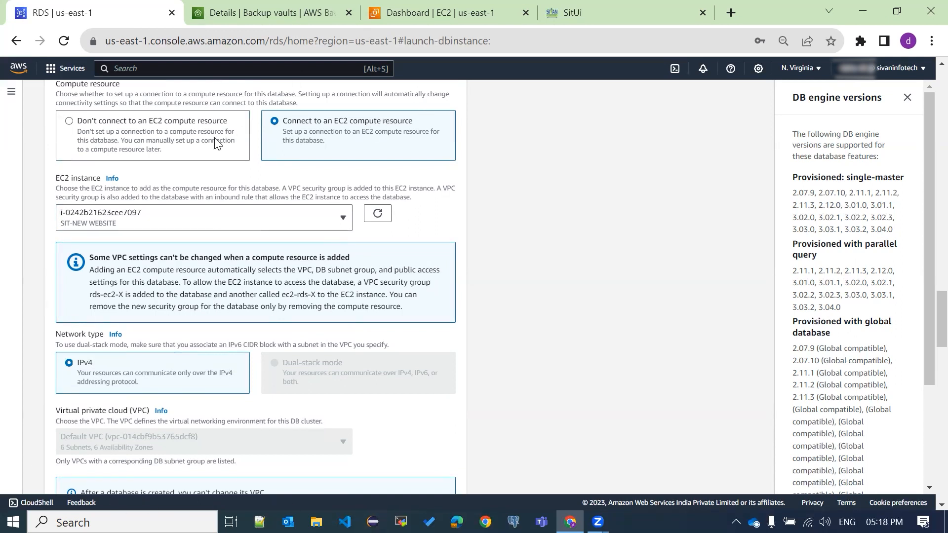
pyautogui.click(143, 136)
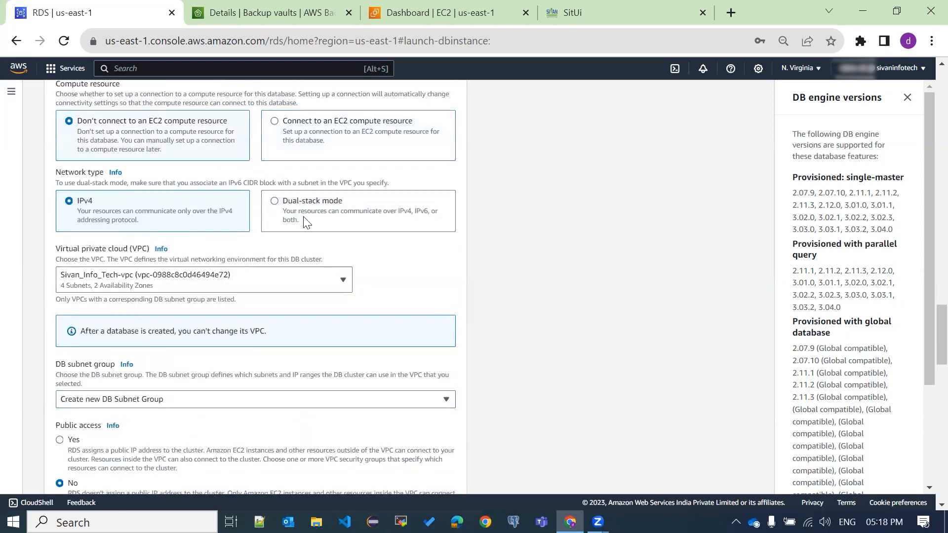
# Select Sivan_Info_Tech-vpc as the virtual private cloud and keep Create new DB Subnet Group as the subnet group.
pyautogui.click(178, 287)
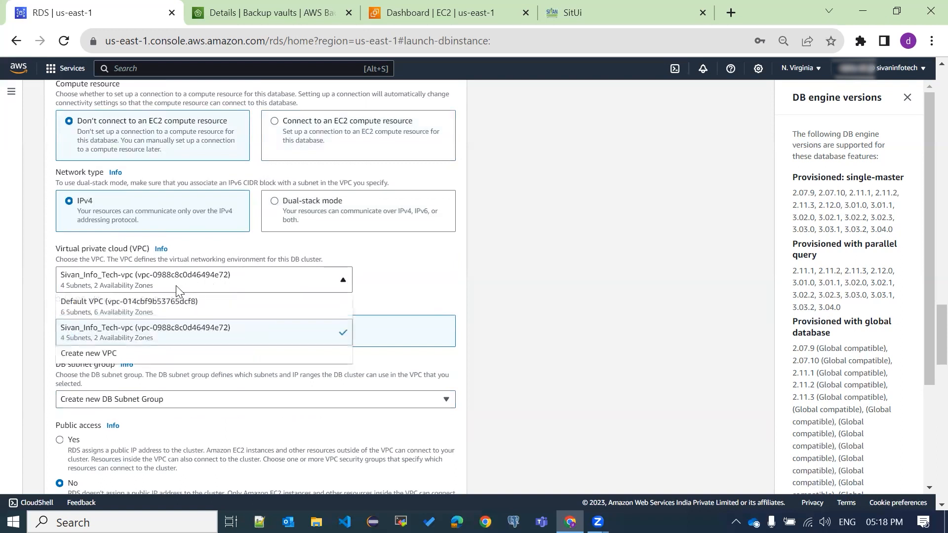
pyautogui.click(195, 333)
pyautogui.scroll(-2, 378, 276)
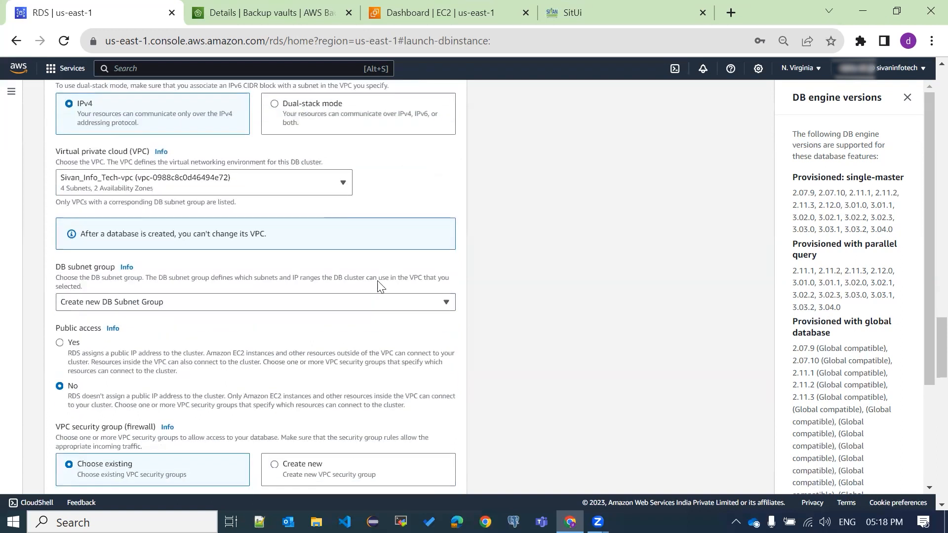
pyautogui.click(181, 302)
pyautogui.click(173, 326)
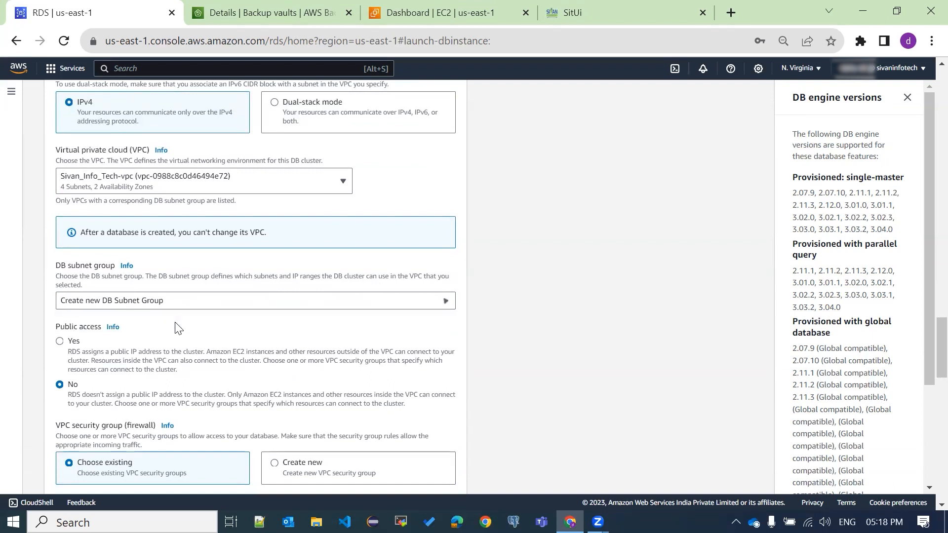
# Enable public access for the cluster and keep the existing default VPC security group.
pyautogui.scroll(-3, 270, 275)
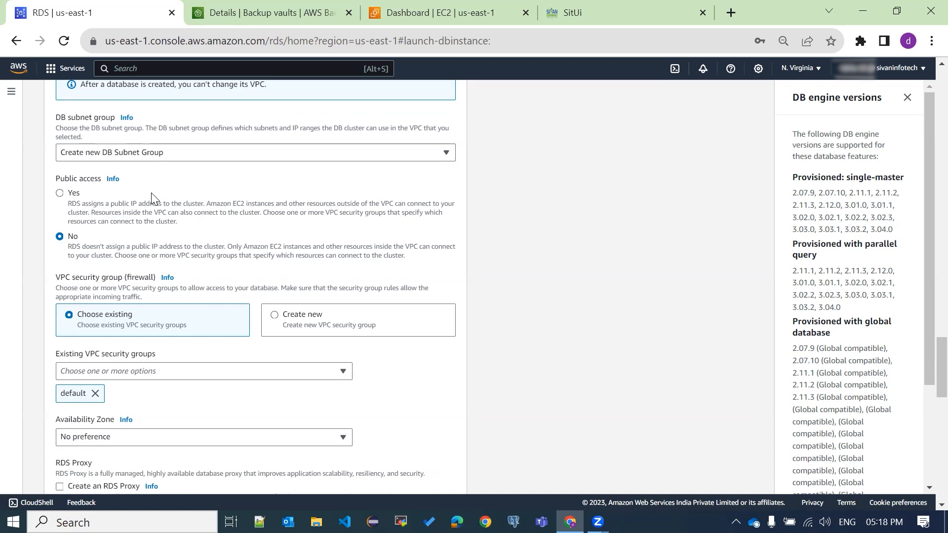
pyautogui.click(60, 195)
pyautogui.scroll(-1, 448, 225)
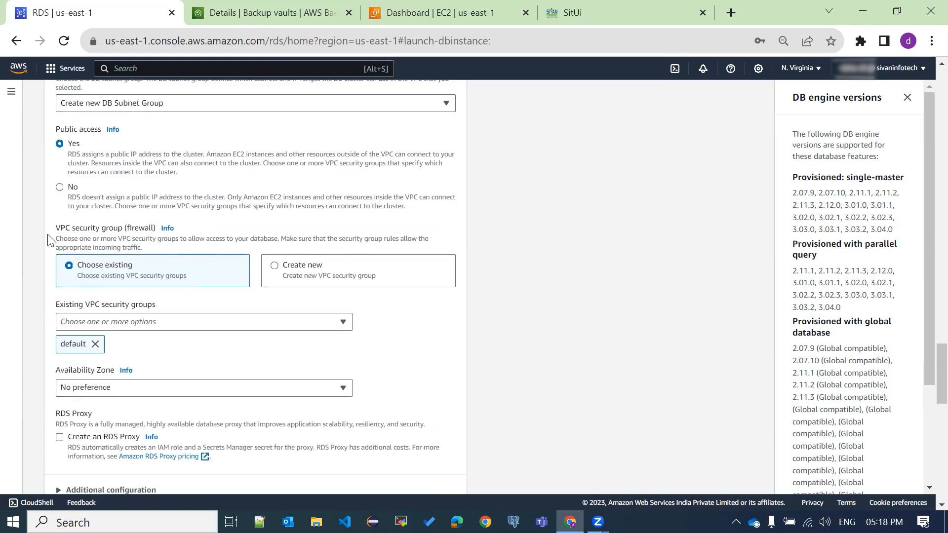
pyautogui.moveTo(57, 231); pyautogui.dragTo(102, 239)
pyautogui.click(261, 274)
pyautogui.scroll(-2, 296, 271)
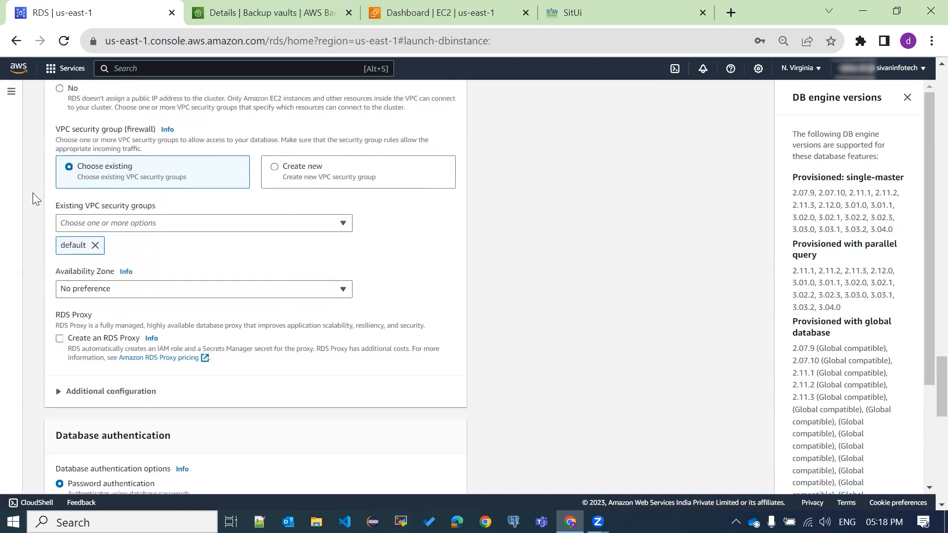
# Set the Availability Zone to us-east-1a and leave the RDS Proxy option off.
pyautogui.click(138, 289)
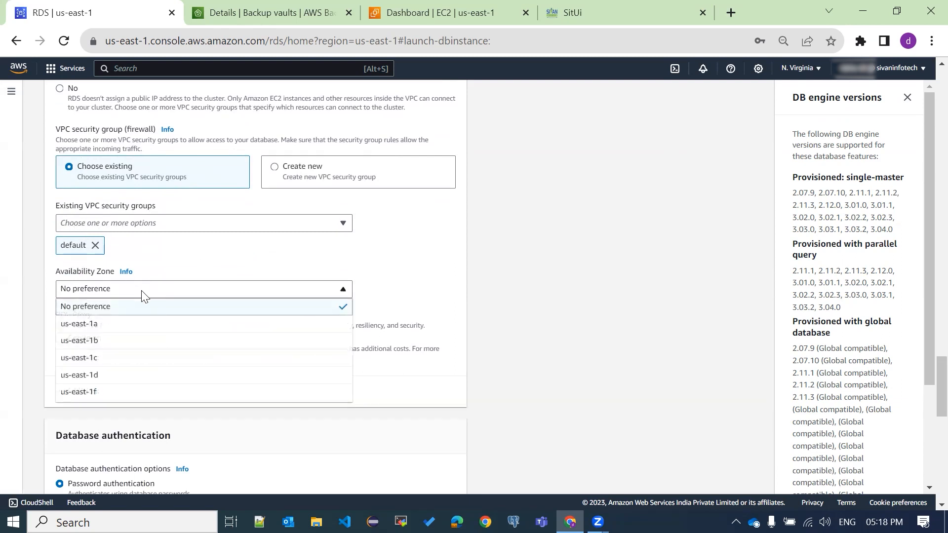
pyautogui.click(145, 325)
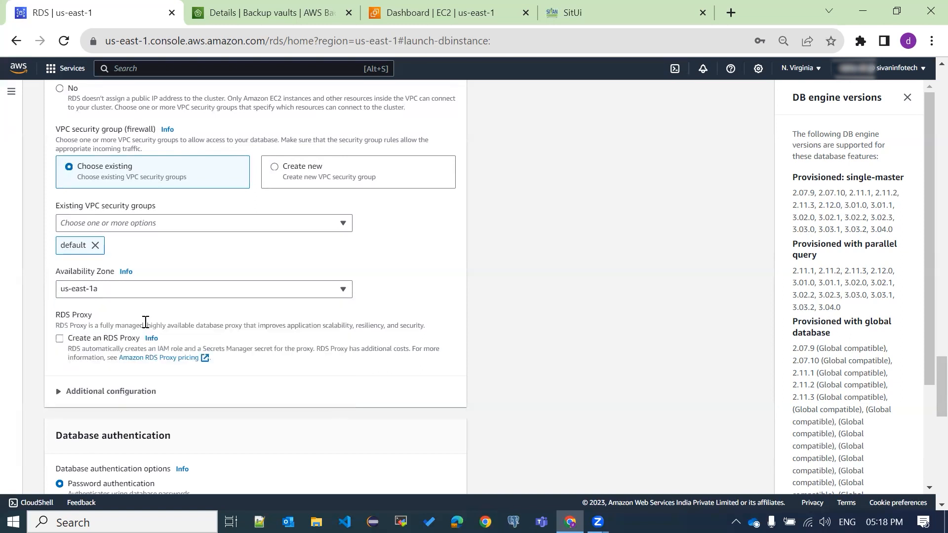
pyautogui.scroll(-2, 272, 316)
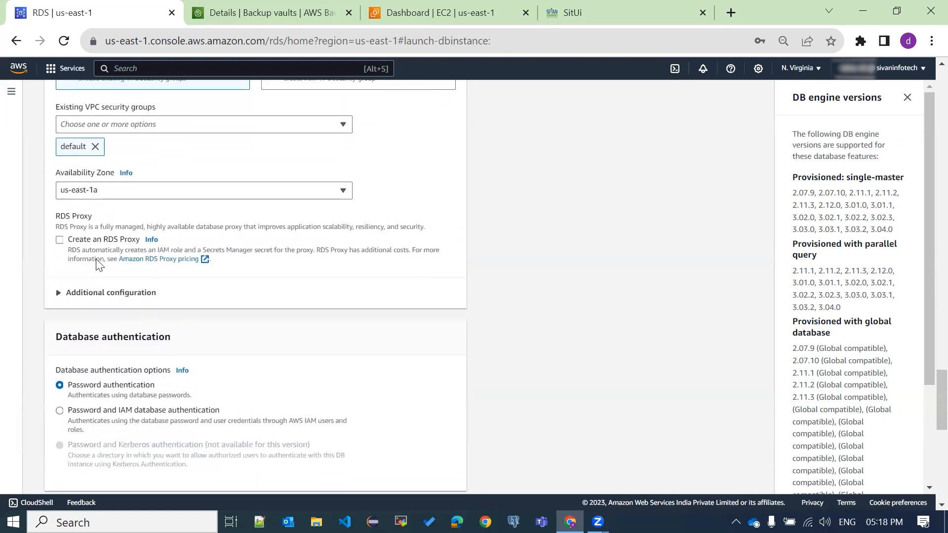
pyautogui.moveTo(55, 218); pyautogui.dragTo(100, 226)
pyautogui.click(59, 224)
pyautogui.scroll(-2, 138, 193)
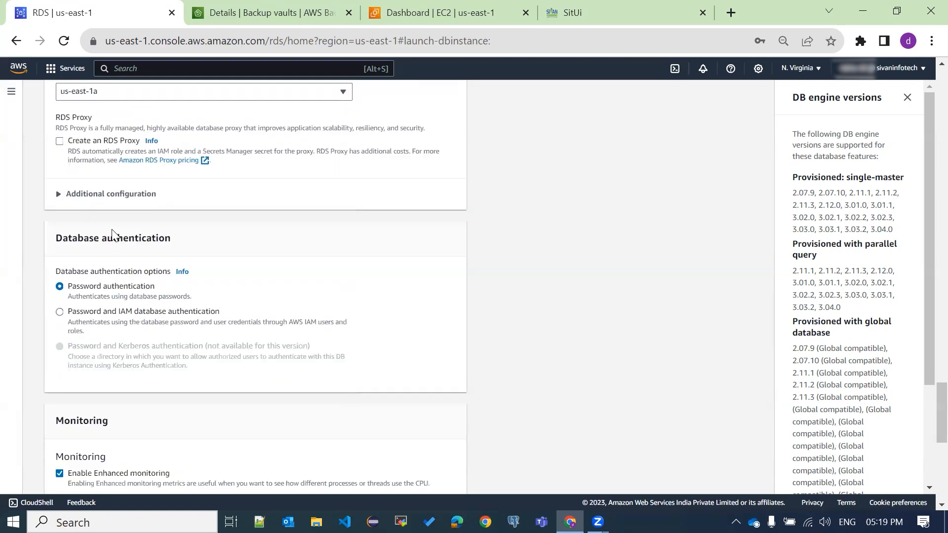
# Expand the additional connectivity configuration and check the database port.
pyautogui.click(59, 197)
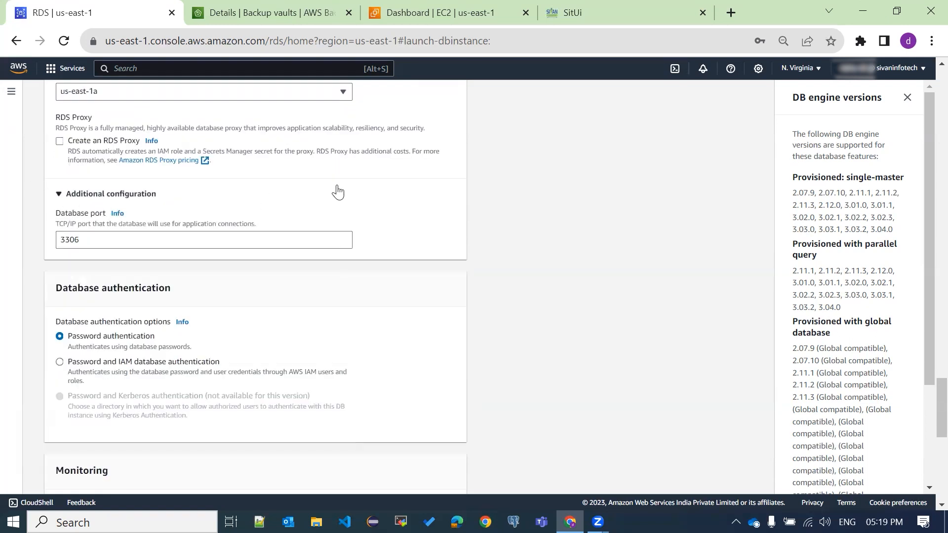
pyautogui.scroll(-1, 338, 192)
pyautogui.click(113, 190)
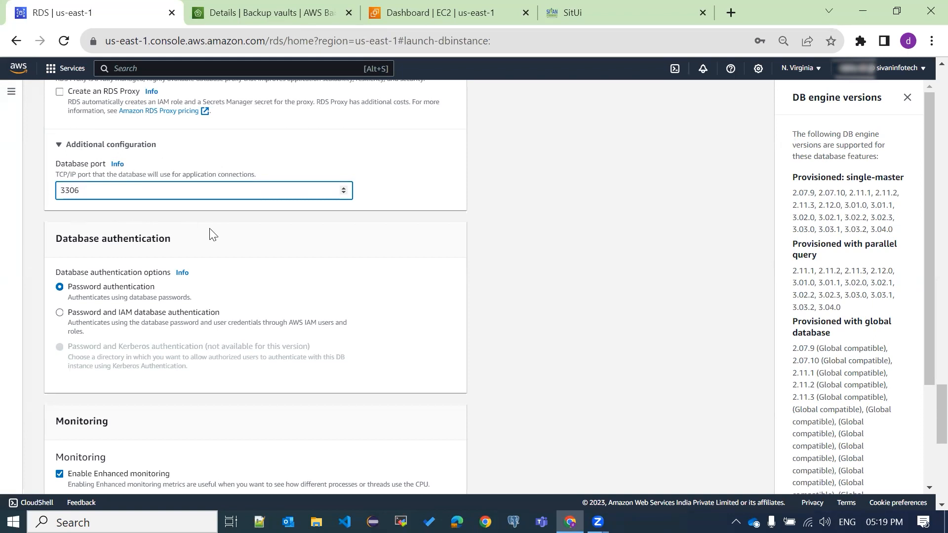
# Compare the database authentication options and choose Password authentication.
pyautogui.scroll(-2, 274, 225)
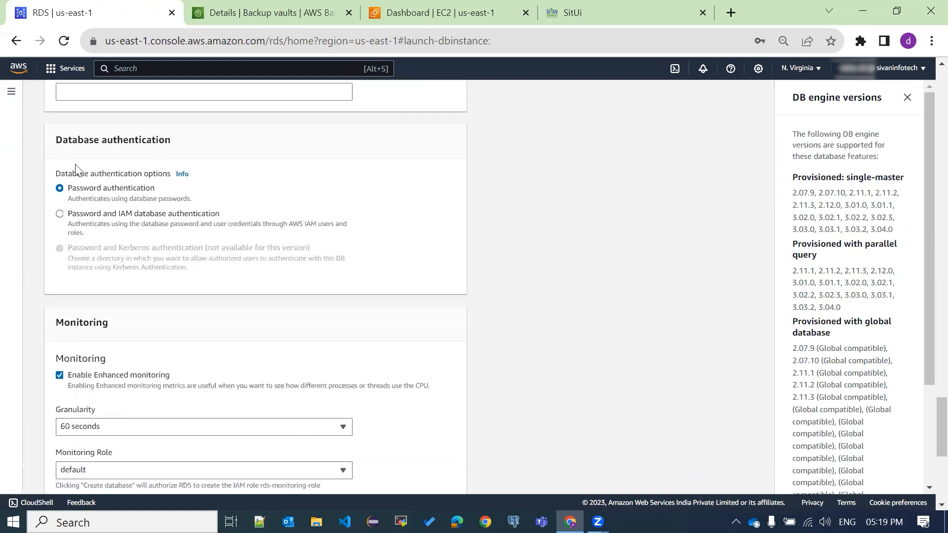
pyautogui.moveTo(55, 140); pyautogui.dragTo(182, 142)
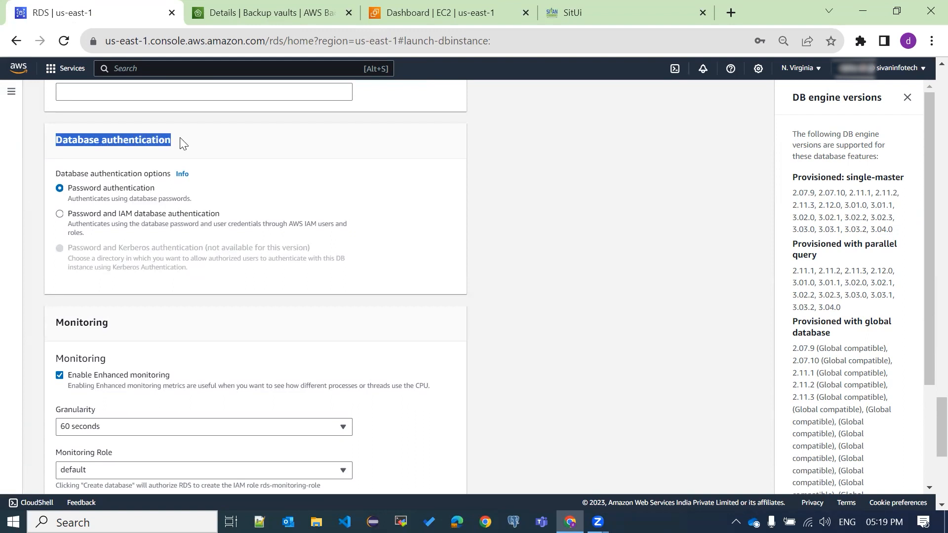
pyautogui.click(217, 146)
pyautogui.moveTo(70, 191); pyautogui.dragTo(208, 195)
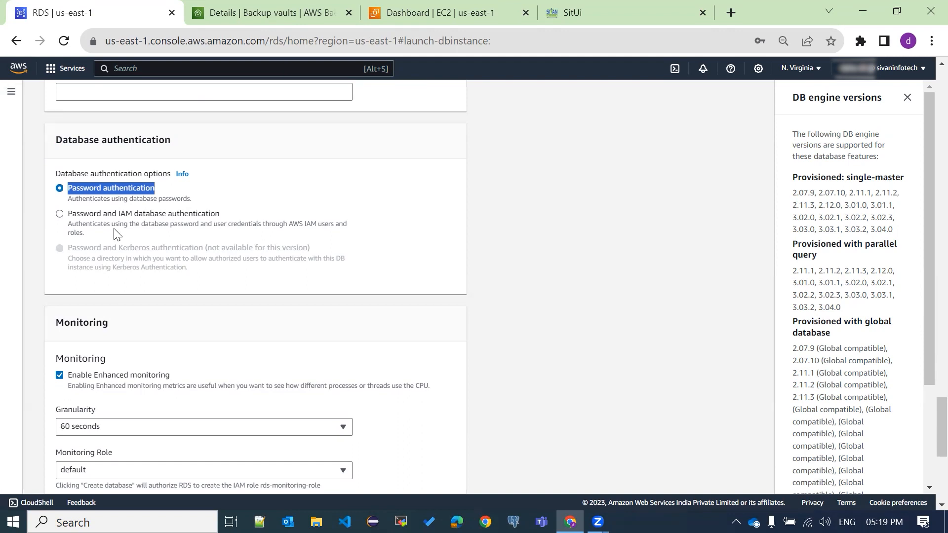
pyautogui.click(218, 190)
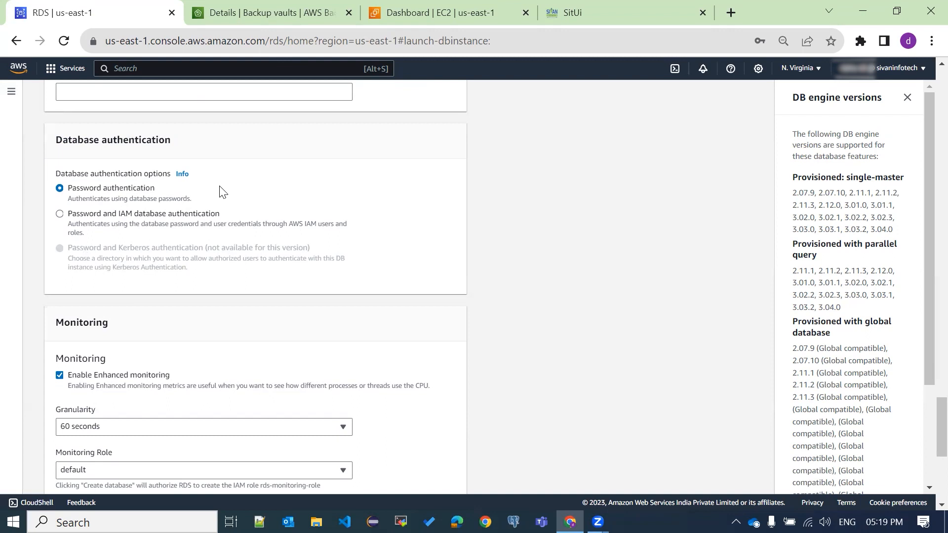
pyautogui.click(59, 214)
pyautogui.click(65, 192)
# Try Enhanced monitoring granularities of 1 second and 5 seconds, and return the setting to 60 seconds.
pyautogui.scroll(-2, 205, 192)
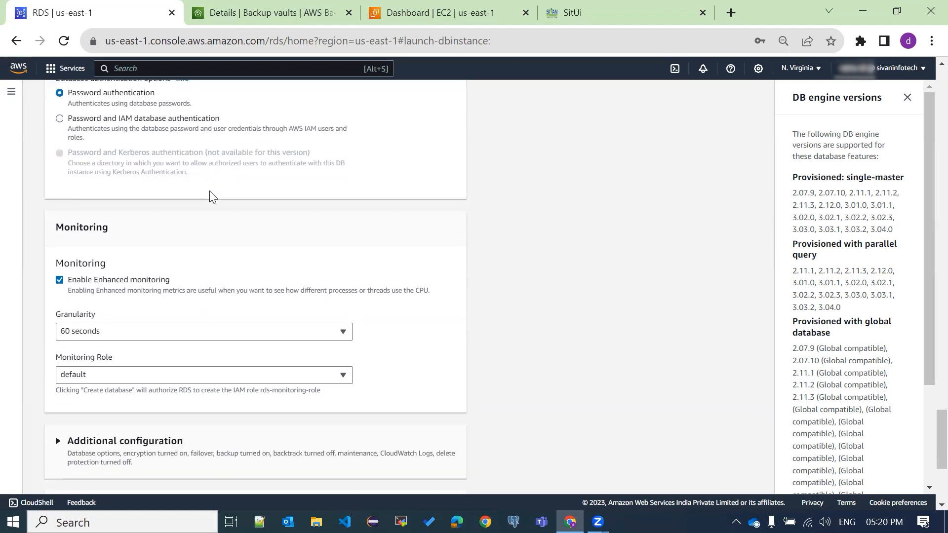
pyautogui.scroll(-2, 215, 210)
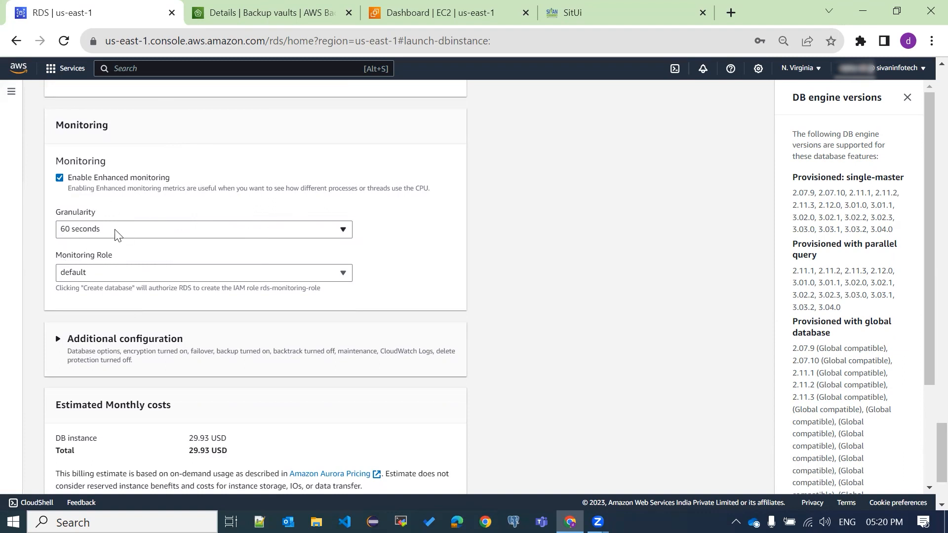
pyautogui.click(209, 231)
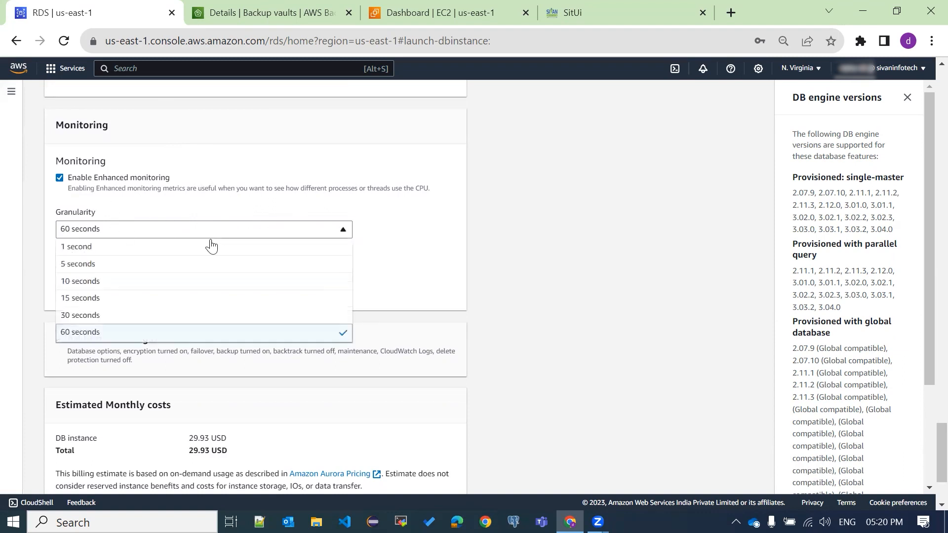
pyautogui.click(180, 250)
pyautogui.click(202, 233)
pyautogui.click(167, 266)
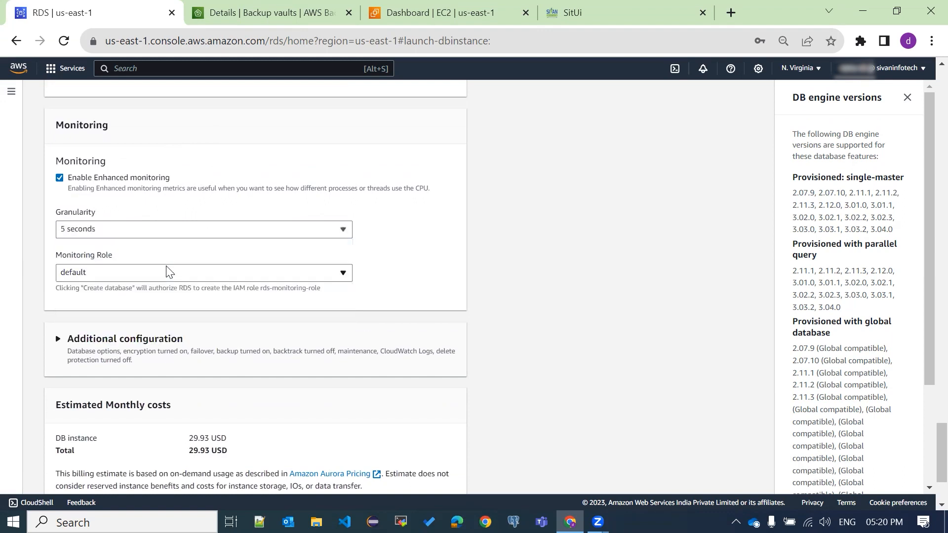
pyautogui.click(214, 232)
pyautogui.click(138, 332)
# Set the Enhanced monitoring role to rds-monitoring-role.
pyautogui.click(170, 274)
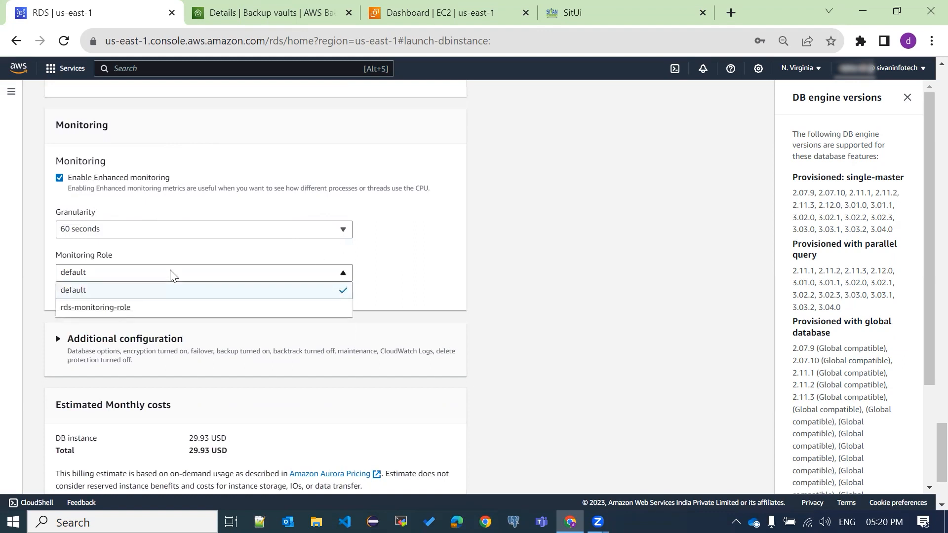
pyautogui.click(167, 312)
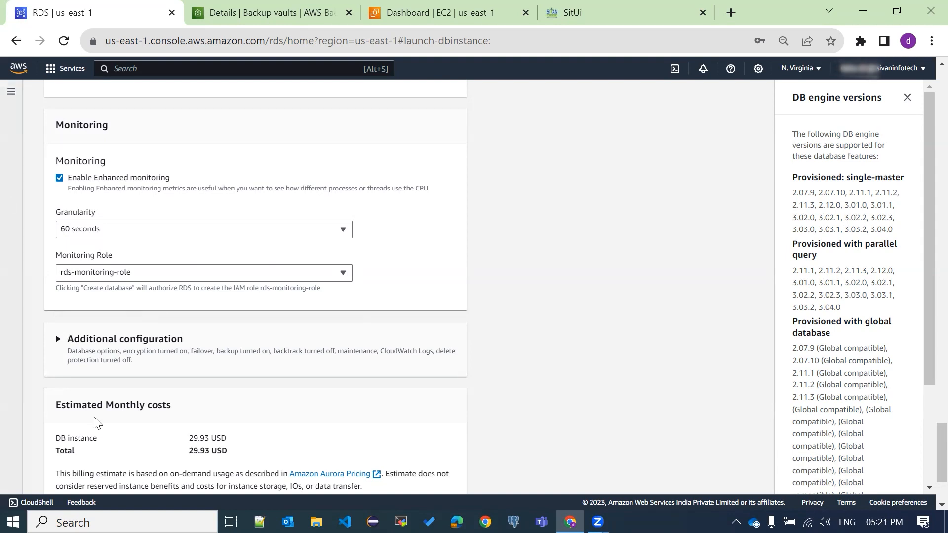
# Expand the additional configuration below Monitoring and set the initial database name to sivaninfotech.
pyautogui.scroll(-1, 495, 219)
pyautogui.scroll(-1, 495, 220)
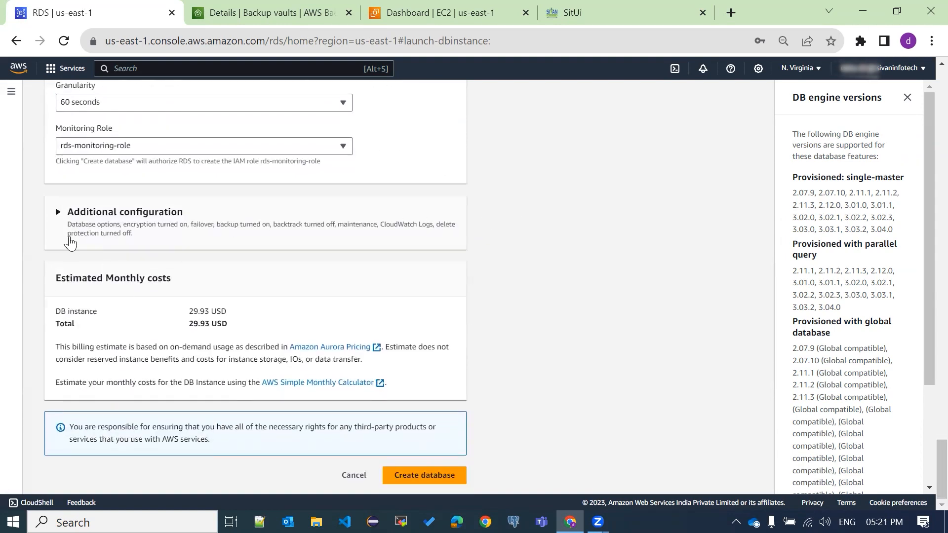
pyautogui.click(63, 217)
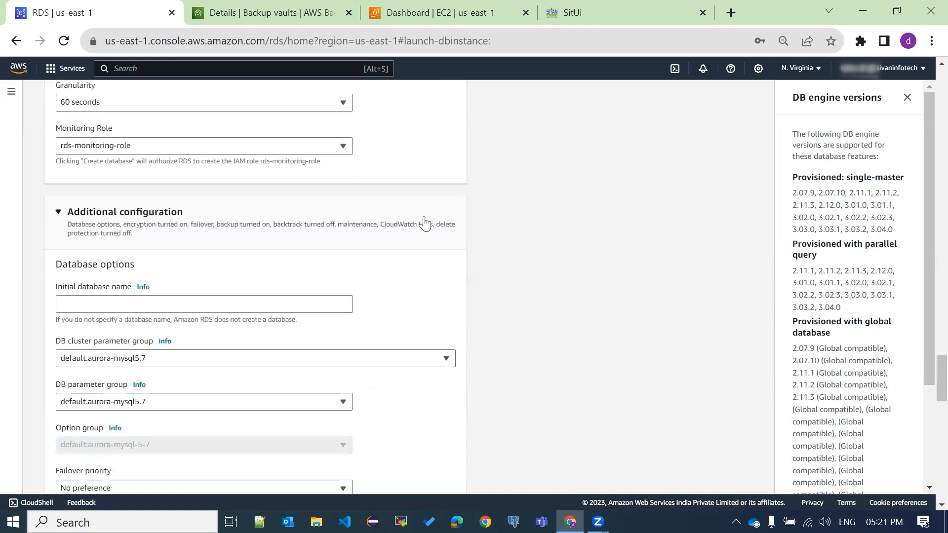
pyautogui.scroll(-2, 398, 277)
pyautogui.scroll(2, 477, 284)
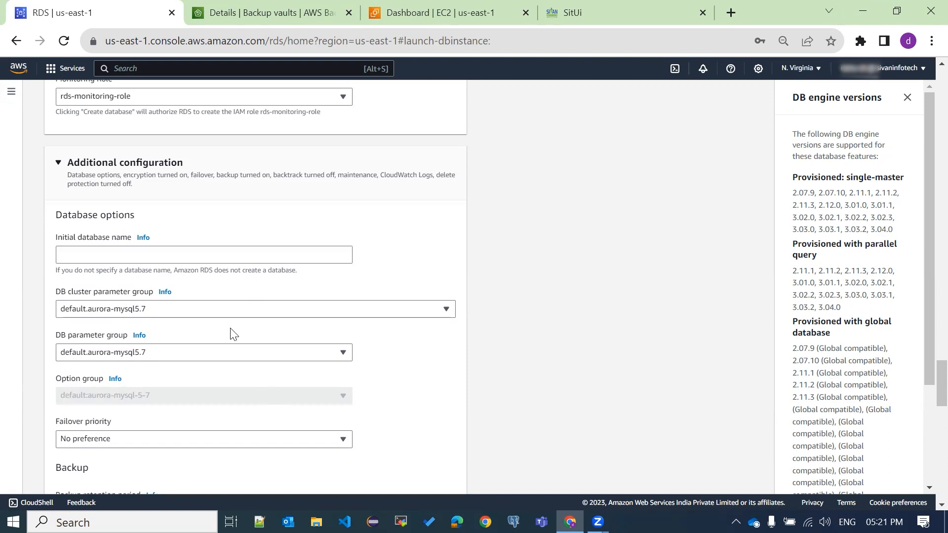
pyautogui.click(128, 259)
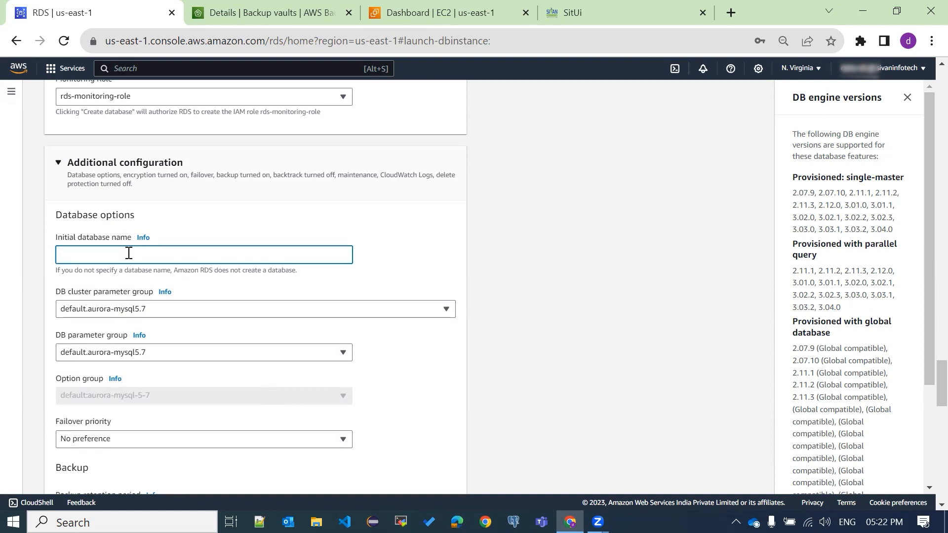
pyautogui.write('sivaninfotech')
# Keep default.aurora-mysql5.7 as the DB cluster parameter group and review the neighbouring database options.
pyautogui.scroll(-1, 411, 274)
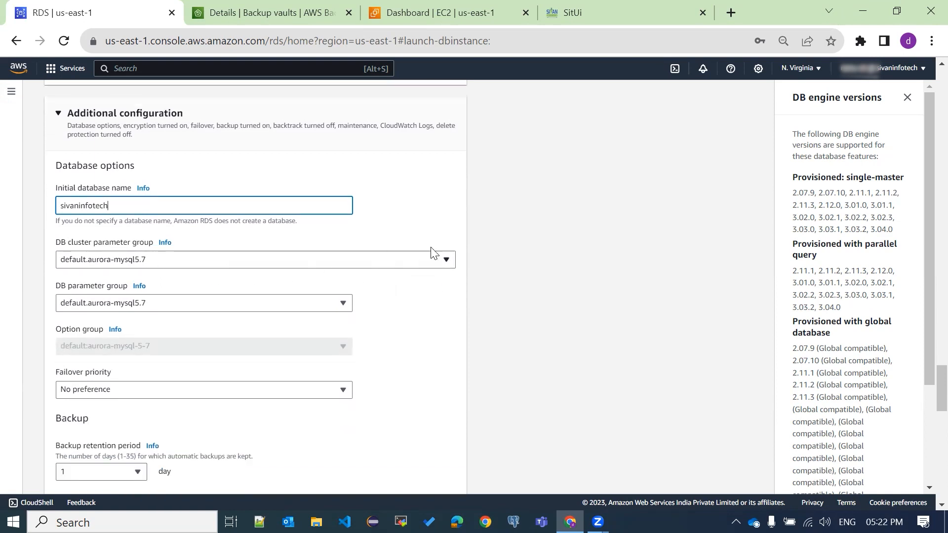
pyautogui.click(432, 263)
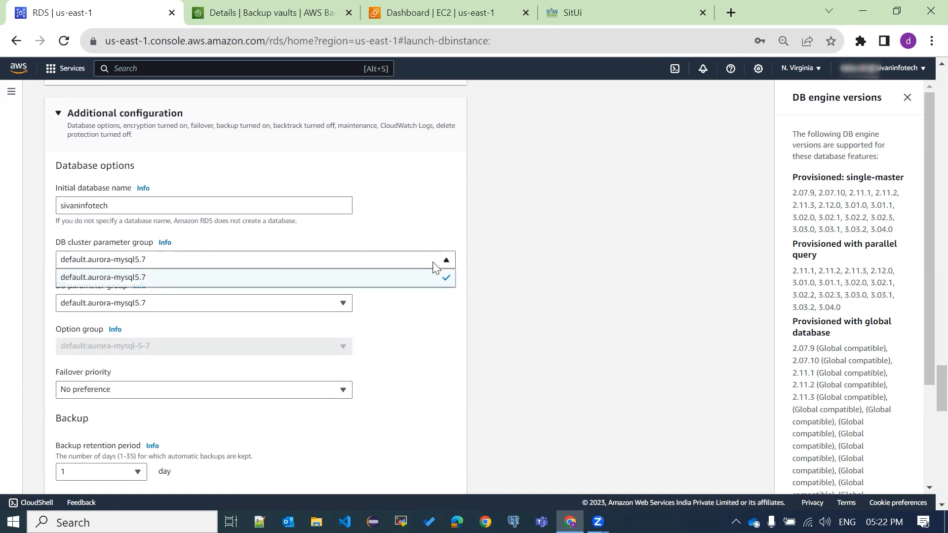
pyautogui.click(402, 280)
pyautogui.scroll(-3, 295, 242)
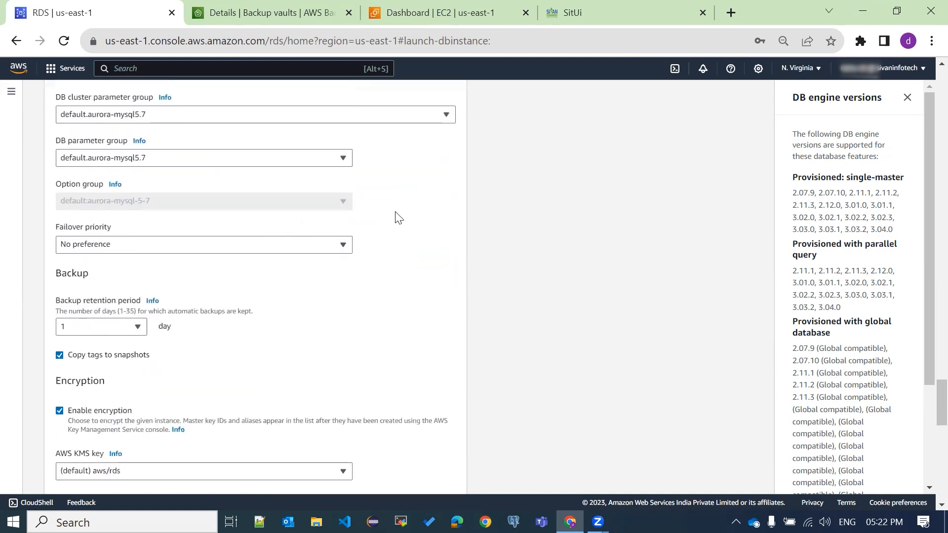
pyautogui.scroll(2, 393, 216)
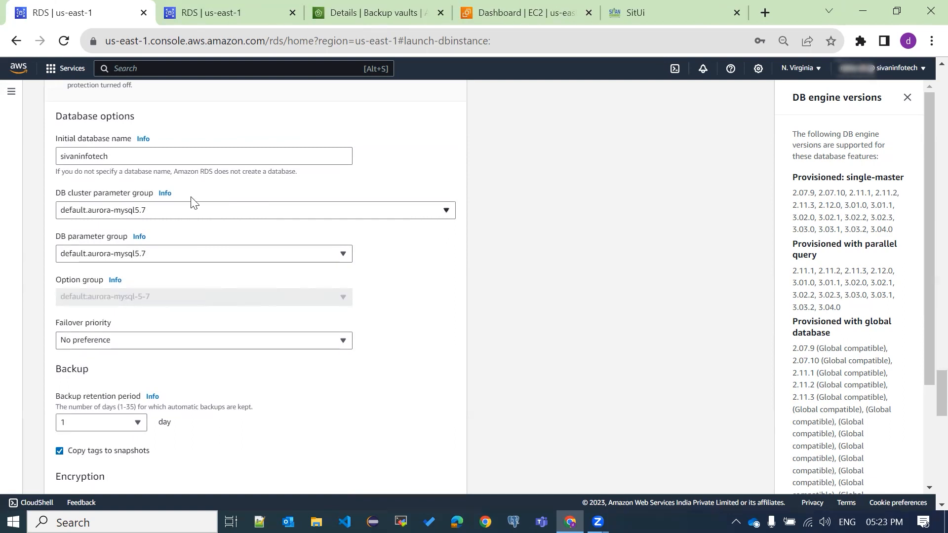
# Start a new parameter group in the other RDS browser tab with aurora-mysql5.7 as its family and DB Parameter Group as its type.
pyautogui.hotkey('ctrl', 'Tab')
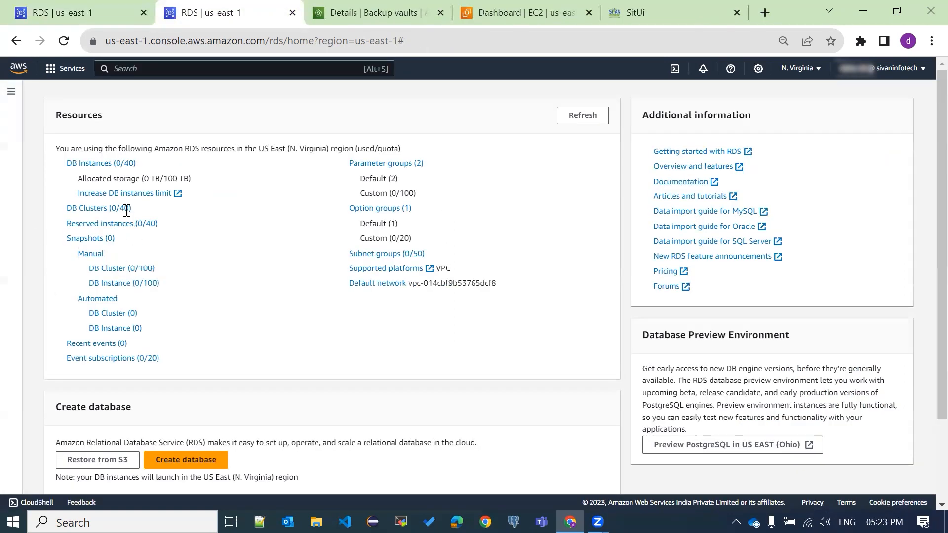
pyautogui.click(11, 93)
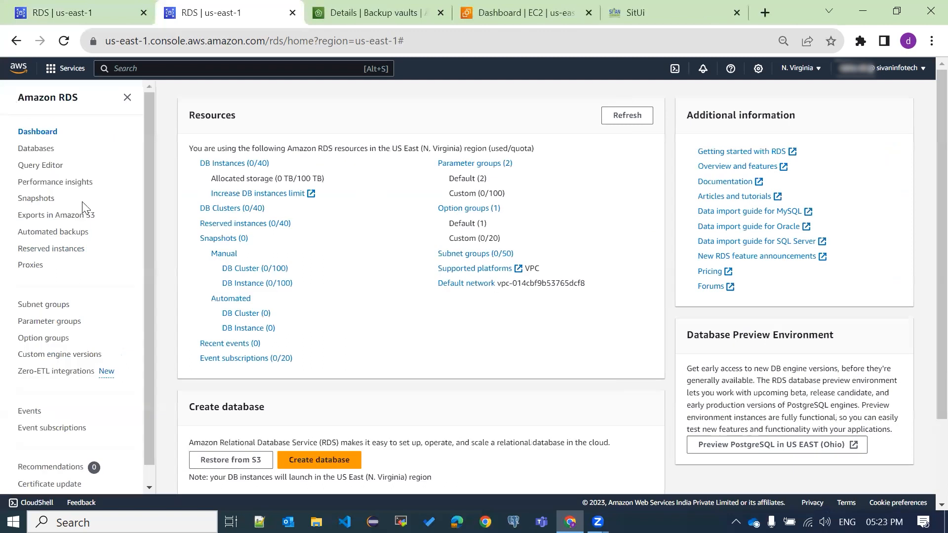
pyautogui.click(51, 322)
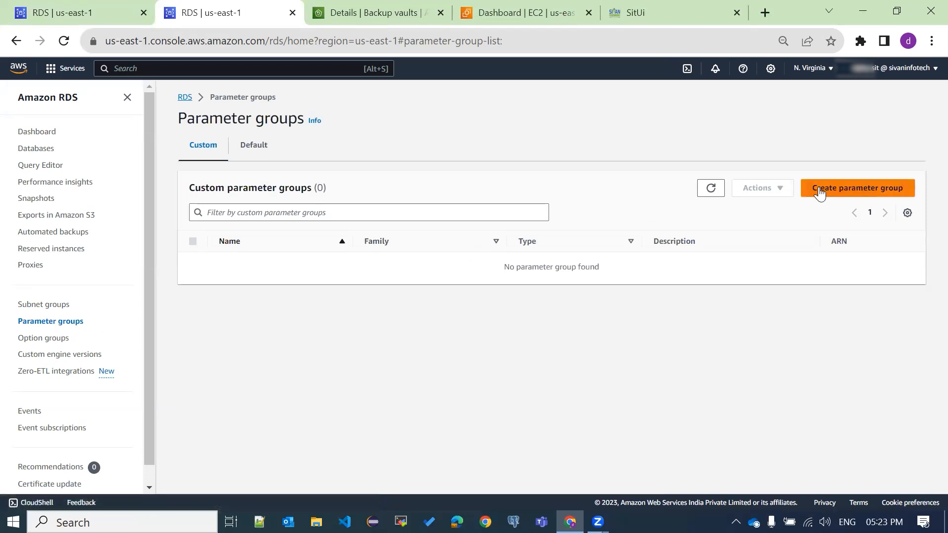
pyautogui.click(820, 190)
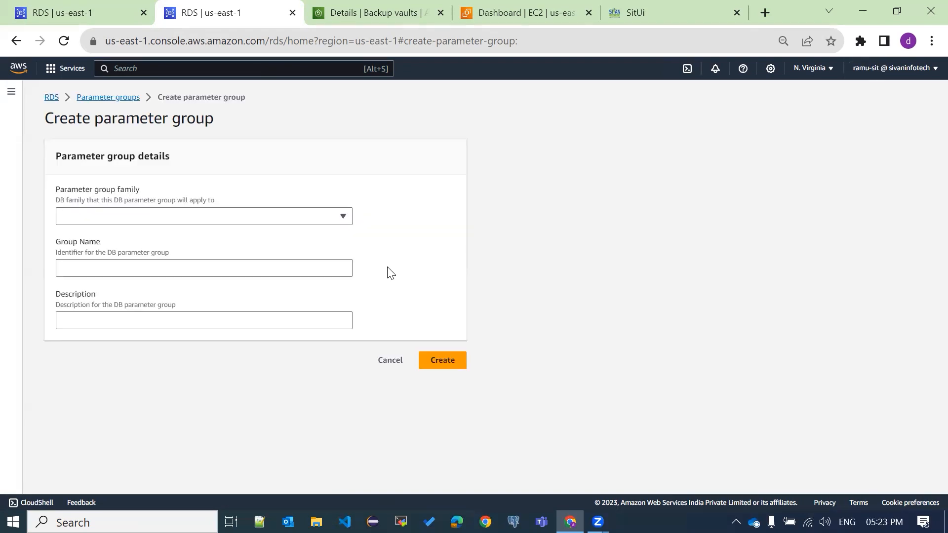
pyautogui.click(218, 218)
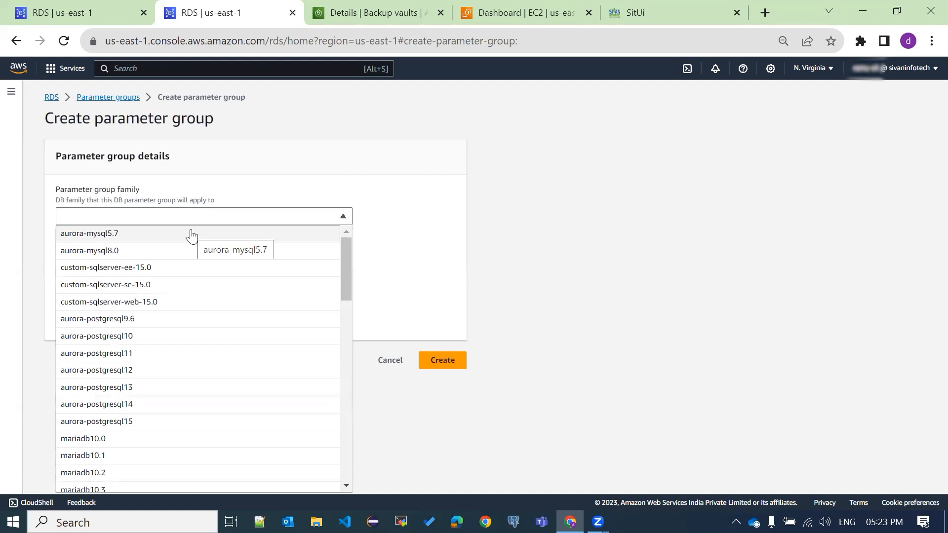
pyautogui.click(192, 235)
pyautogui.click(53, 6)
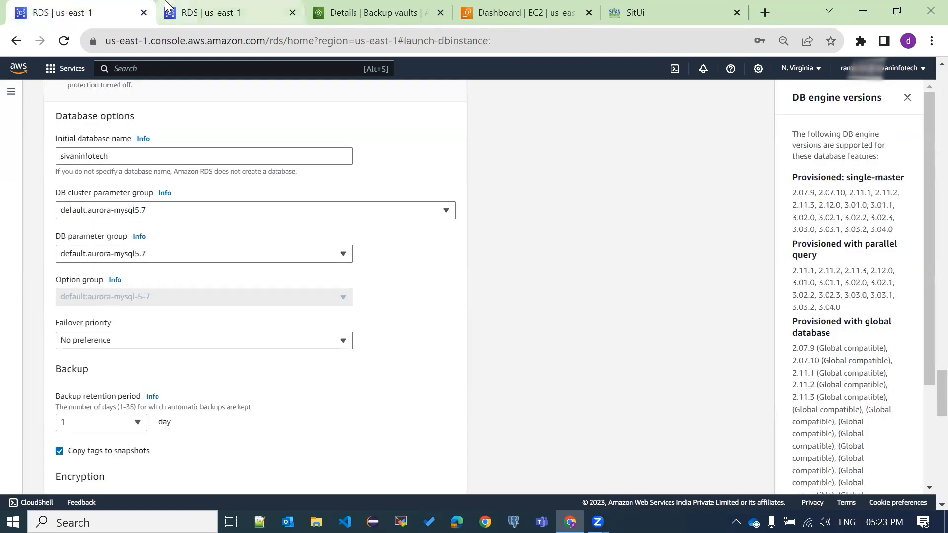
pyautogui.click(170, 14)
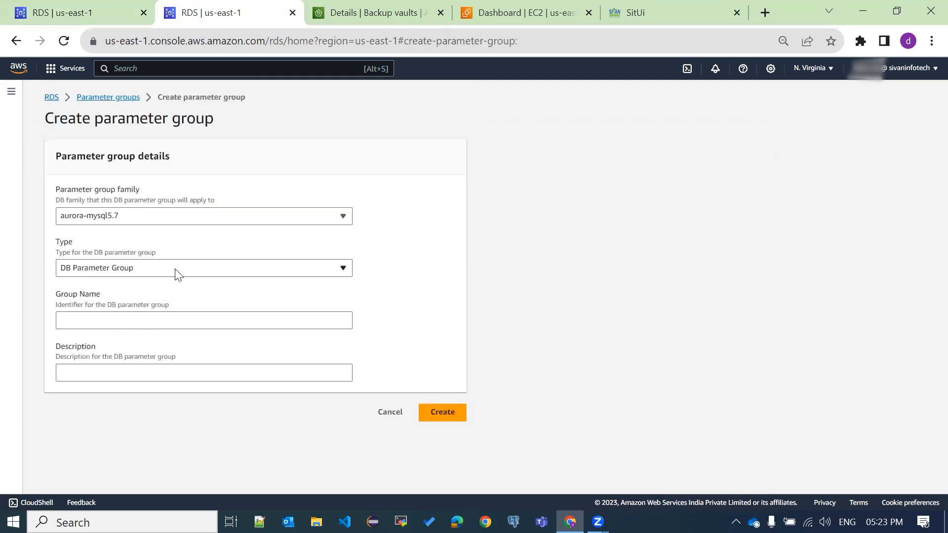
# Name the parameter group SIT-PG, use the same text as its description, create it and refresh the parameter group list.
pyautogui.click(165, 316)
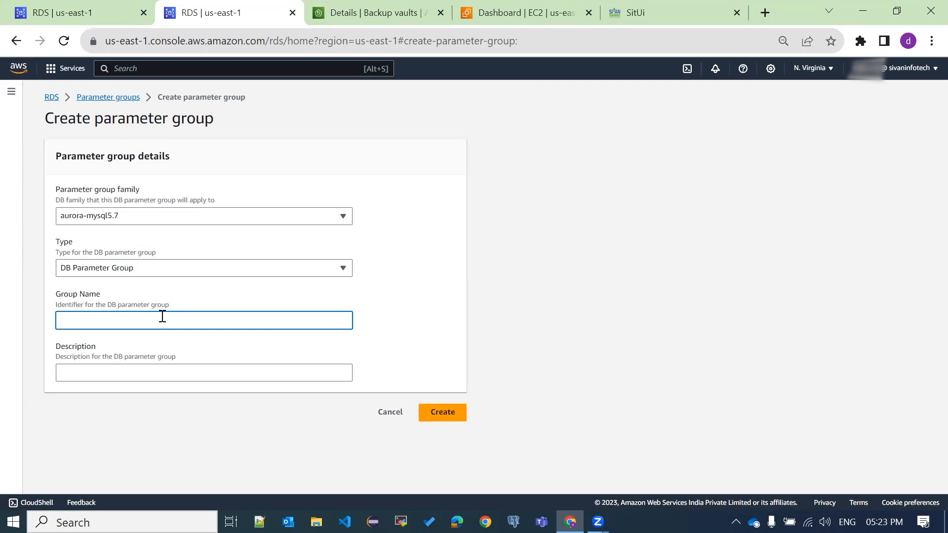
pyautogui.write('sit_PG')
pyautogui.moveTo(116, 321); pyautogui.dragTo(24, 337)
pyautogui.hotkey('ctrl', 'c')
pyautogui.click(98, 371)
pyautogui.hotkey('ctrl', 'v')
pyautogui.click(442, 411)
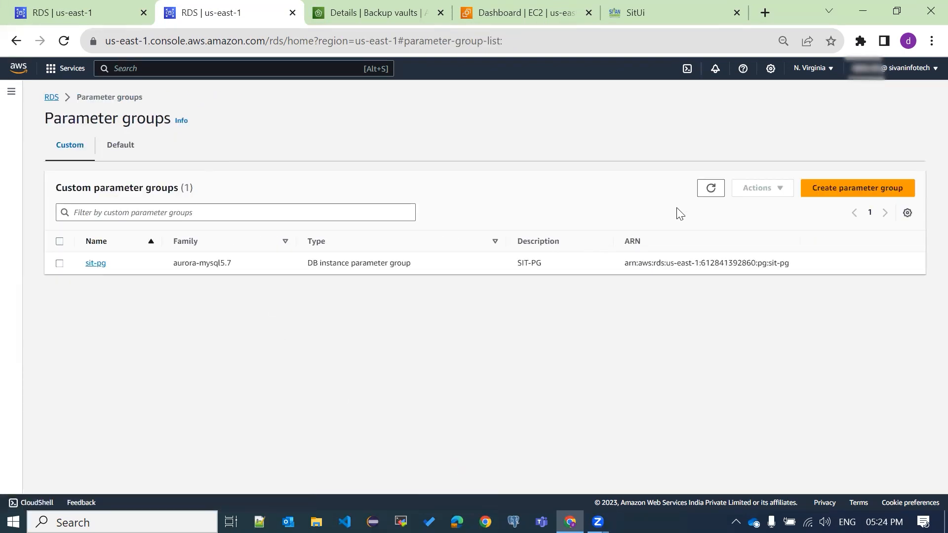
pyautogui.click(711, 197)
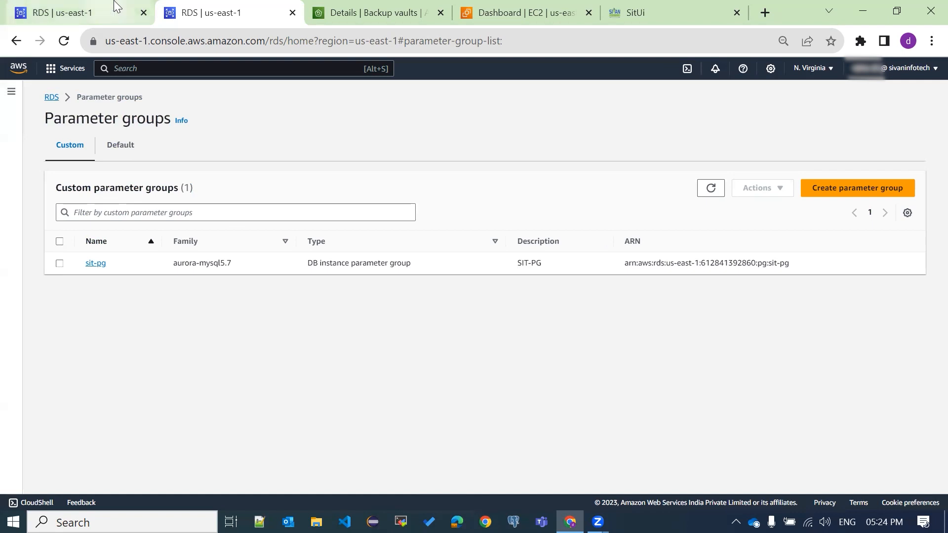
# Return to the database creation form and check the DB parameter group choices in the additional configuration.
pyautogui.click(77, 15)
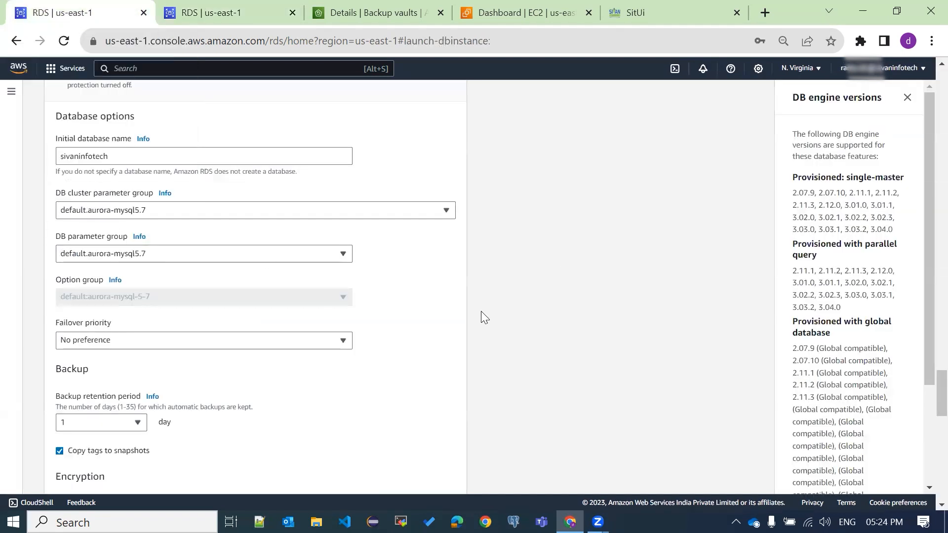
pyautogui.scroll(1, 535, 332)
pyautogui.click(125, 113)
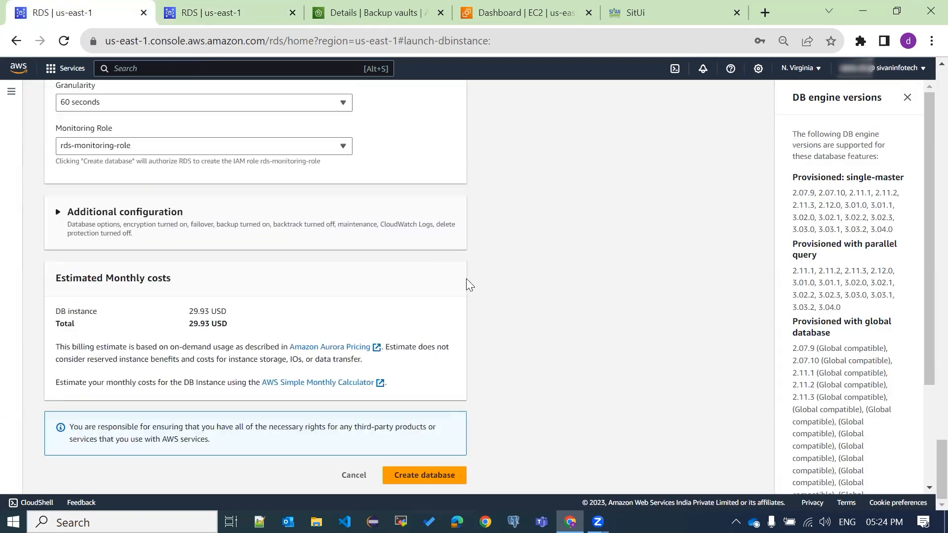
pyautogui.click(295, 233)
pyautogui.scroll(2, 464, 292)
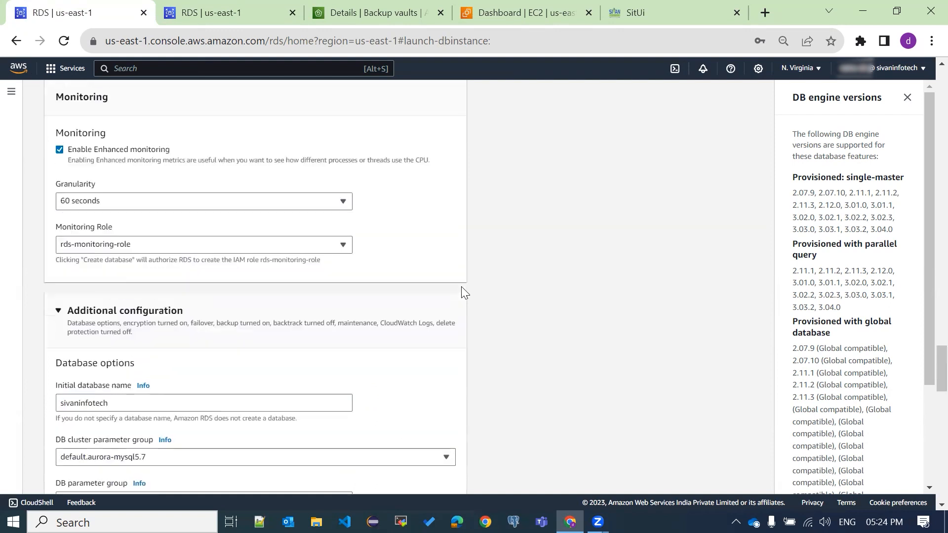
pyautogui.scroll(-4, 465, 293)
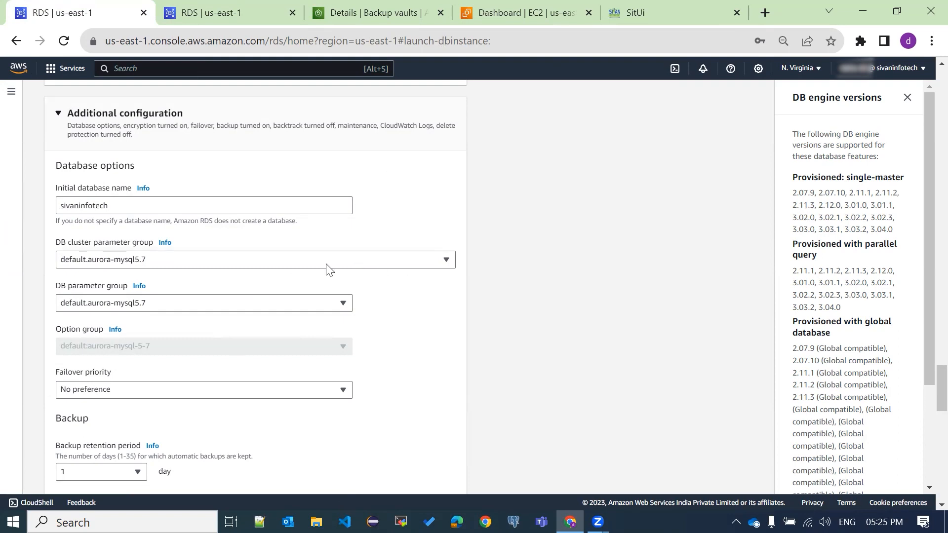
pyautogui.scroll(-4, 228, 271)
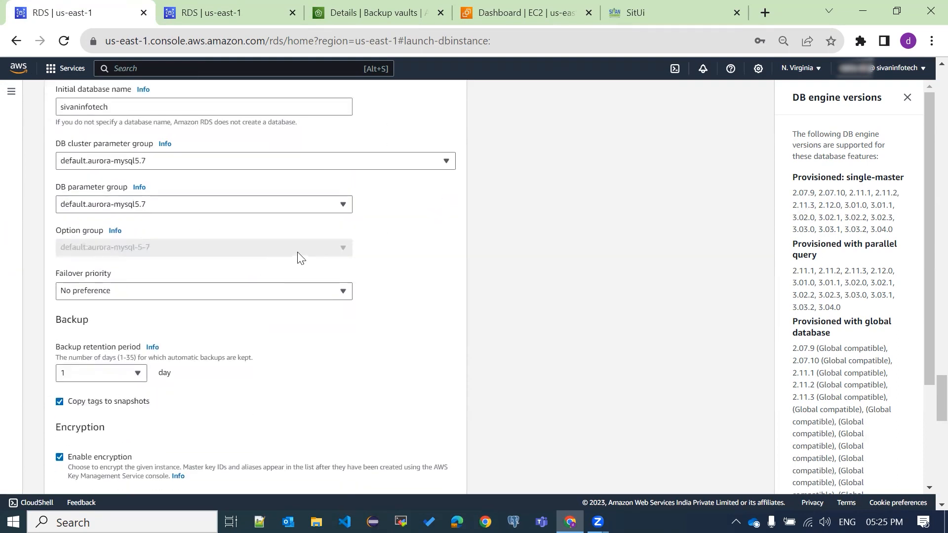
pyautogui.click(165, 196)
pyautogui.click(165, 197)
pyautogui.scroll(-1, 265, 229)
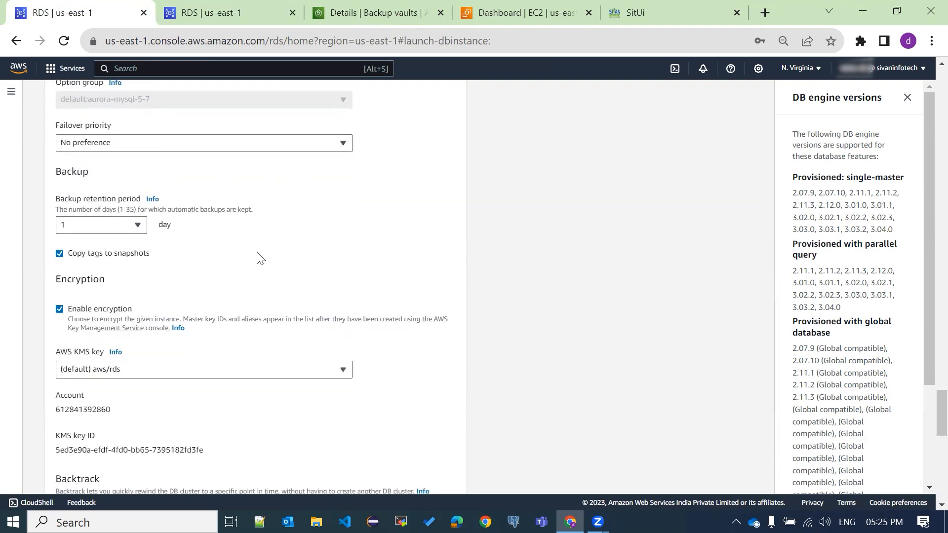
# Review the backup retention, encryption, Backtrack, log export and maintenance settings of the new database.
pyautogui.moveTo(55, 200); pyautogui.dragTo(143, 199)
pyautogui.click(220, 225)
pyautogui.scroll(-1, 225, 313)
pyautogui.scroll(-3, 225, 313)
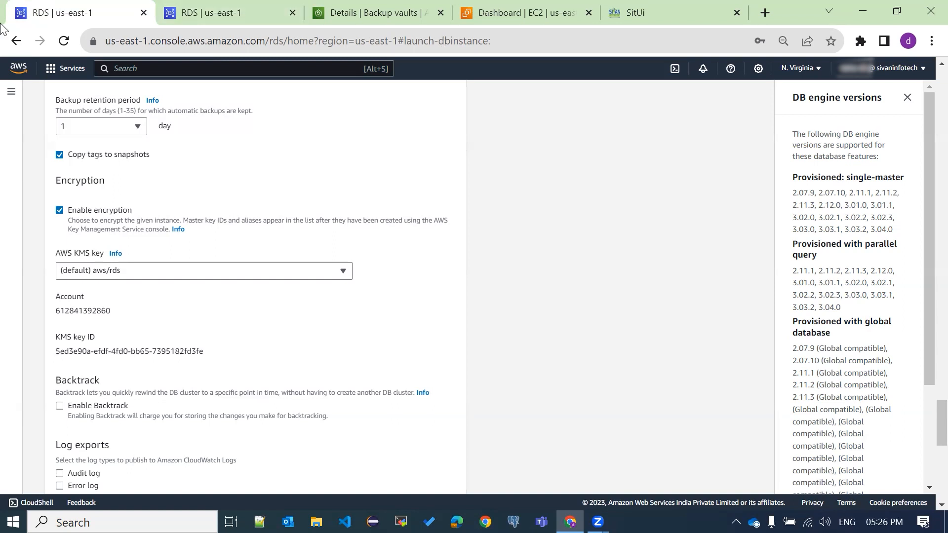
pyautogui.scroll(-2, 213, 318)
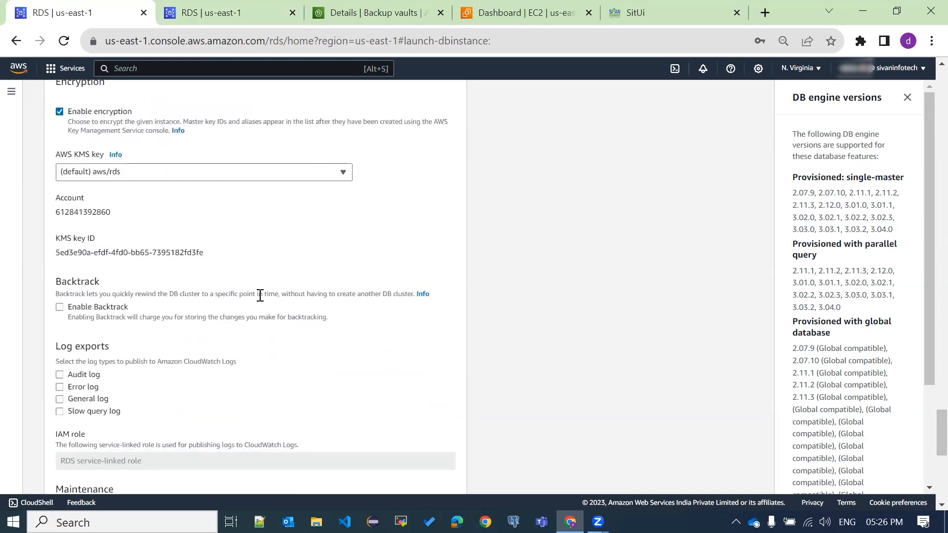
pyautogui.scroll(-1, 258, 295)
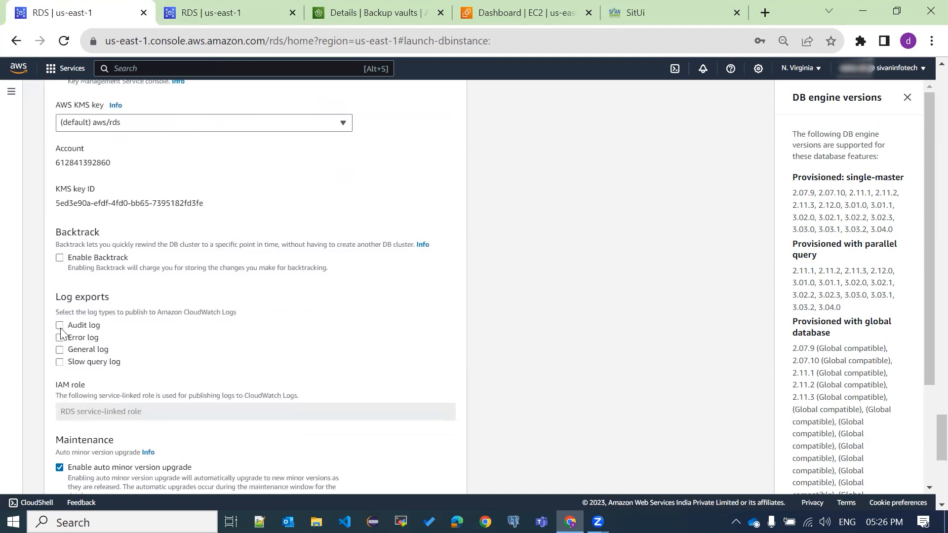
pyautogui.scroll(-2, 178, 321)
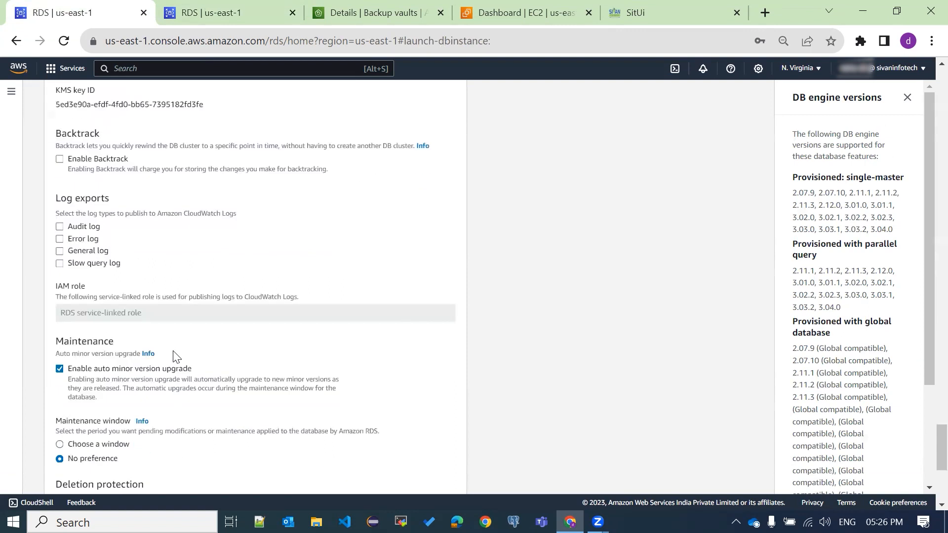
pyautogui.moveTo(59, 313); pyautogui.dragTo(116, 315)
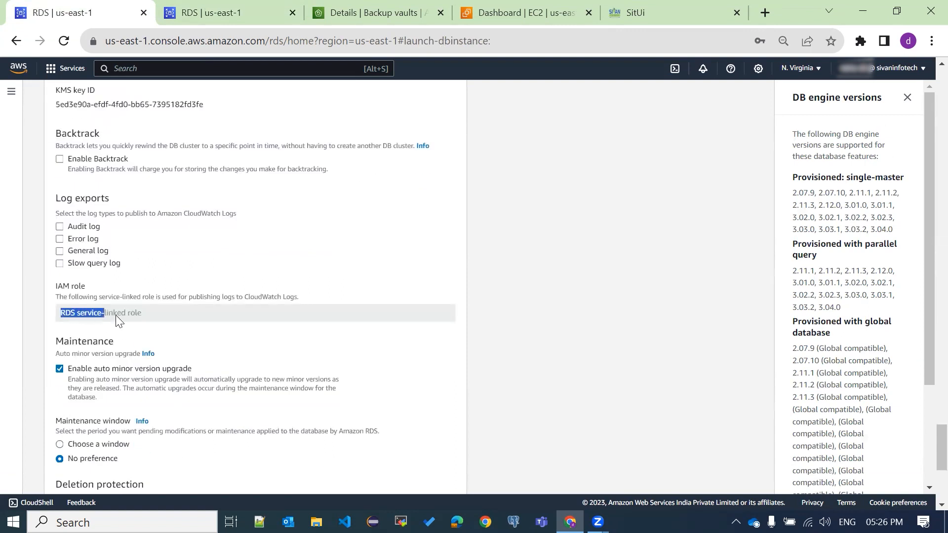
pyautogui.click(144, 314)
pyautogui.scroll(-2, 245, 311)
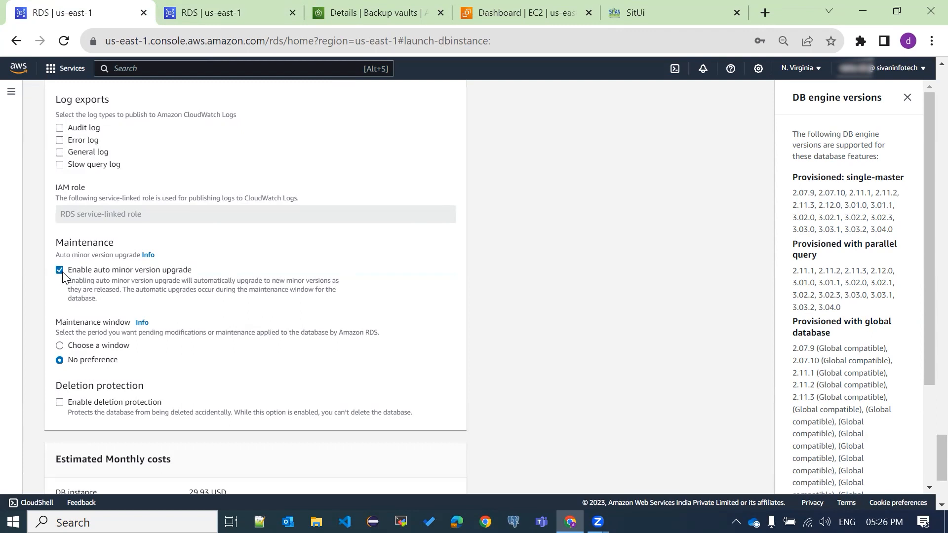
pyautogui.scroll(-1, 112, 282)
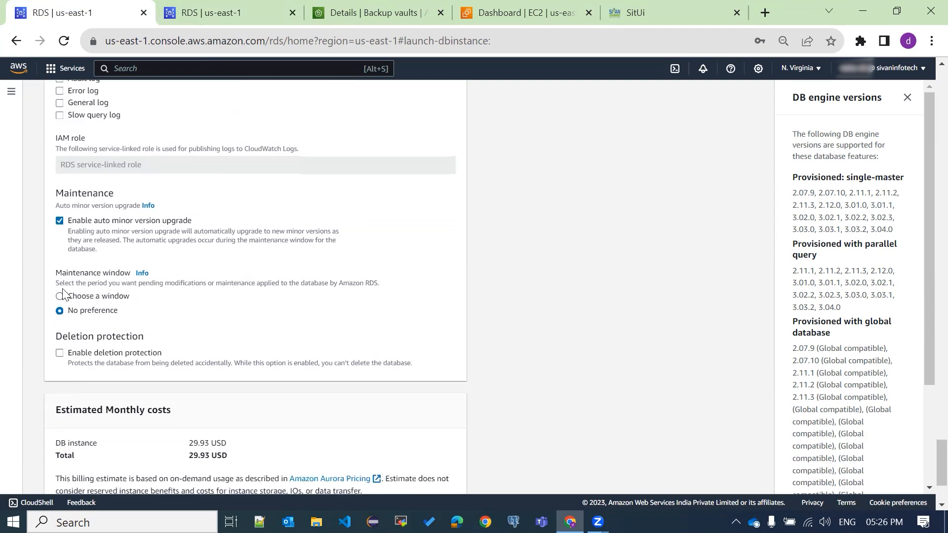
pyautogui.scroll(-2, 286, 319)
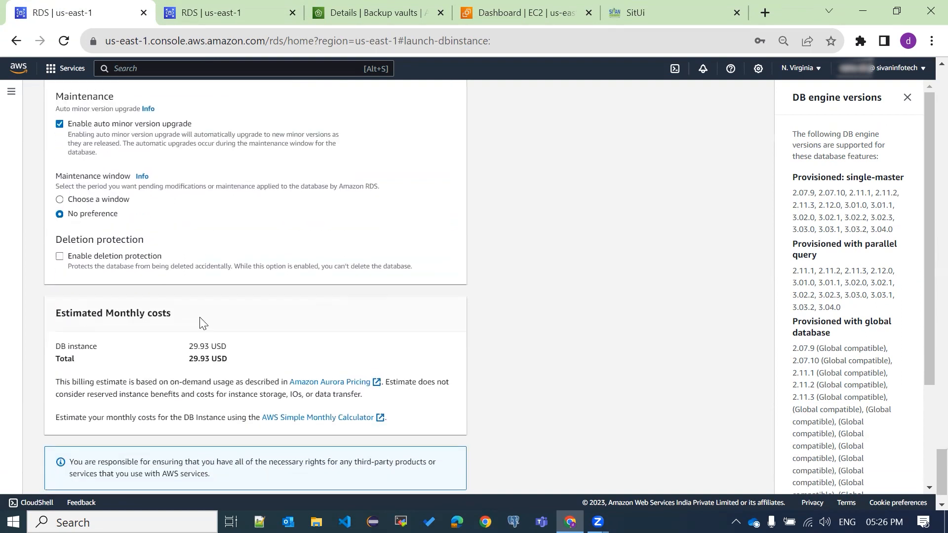
# Enable deletion protection for the new database.
pyautogui.moveTo(55, 238); pyautogui.dragTo(145, 243)
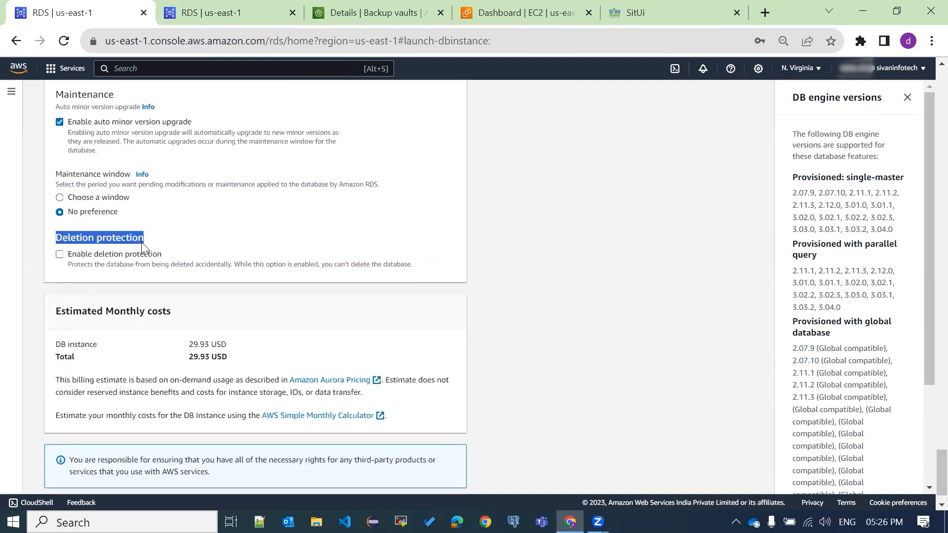
pyautogui.click(114, 262)
pyautogui.click(59, 254)
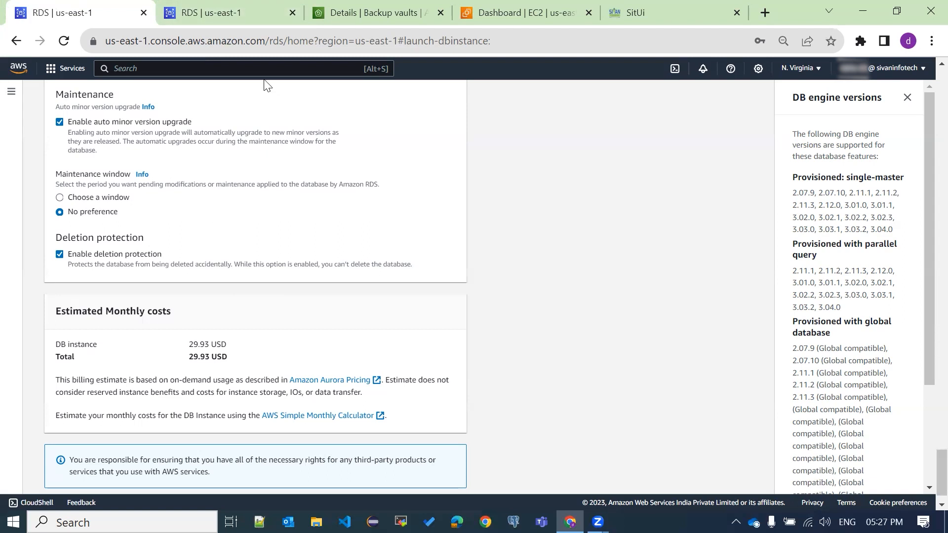
# Check the estimated monthly costs, create the database and dismiss the suggested add-ons.
pyautogui.scroll(-1, 197, 299)
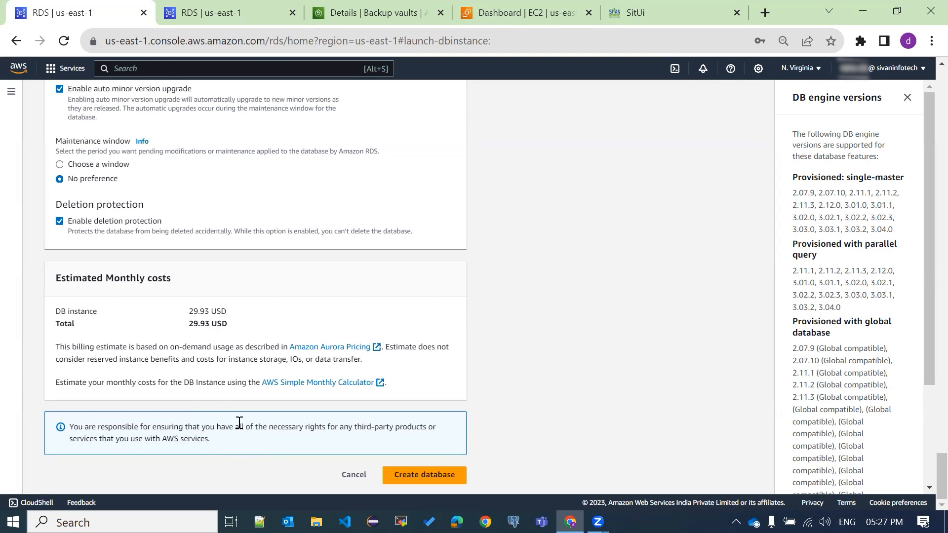
pyautogui.moveTo(188, 312); pyautogui.dragTo(243, 328)
pyautogui.click(300, 335)
pyautogui.click(418, 476)
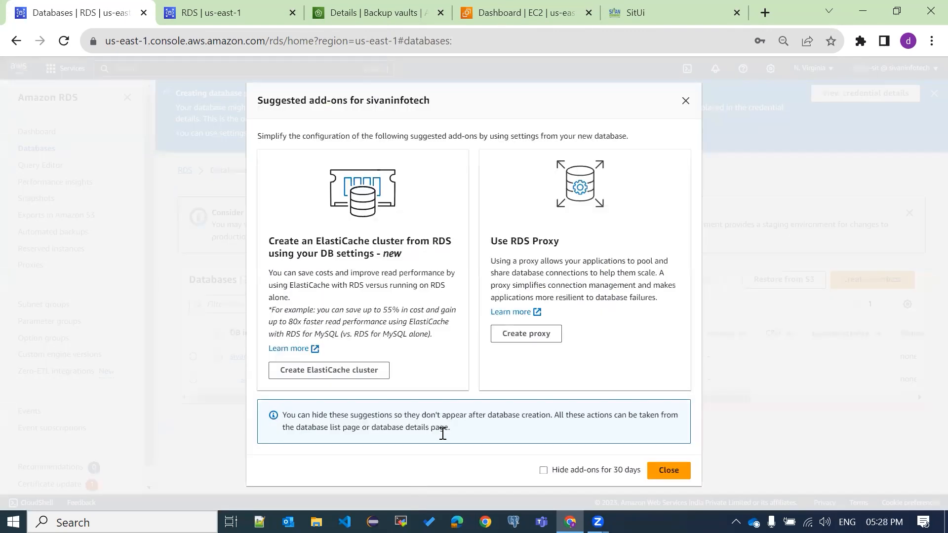
pyautogui.click(665, 472)
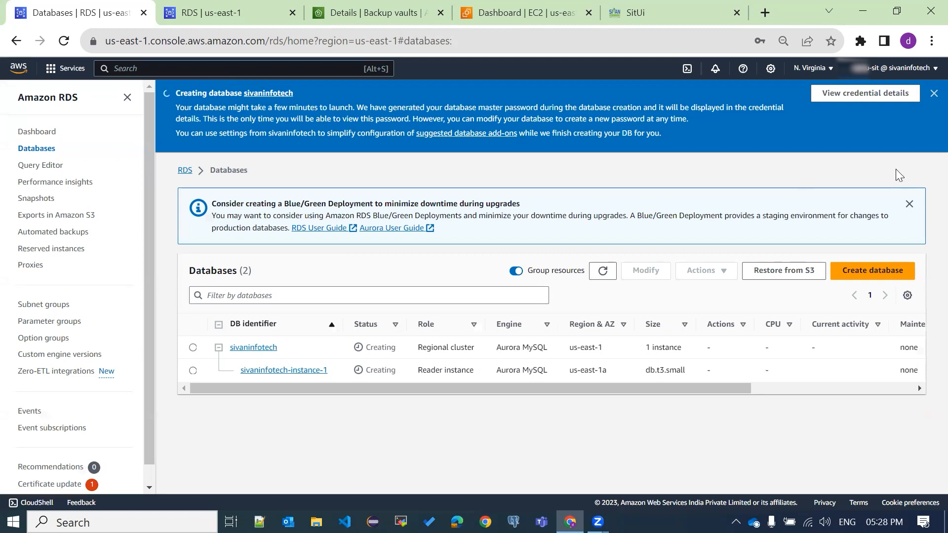
# View the new database's credential details and copy the master password into a new note in Sticky Notes.
pyautogui.click(880, 95)
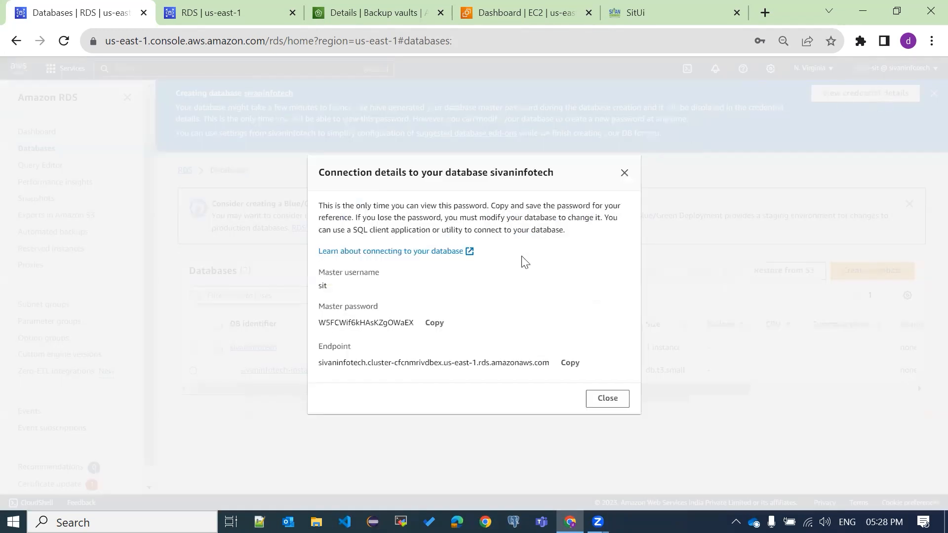
pyautogui.click(436, 324)
pyautogui.press('super')
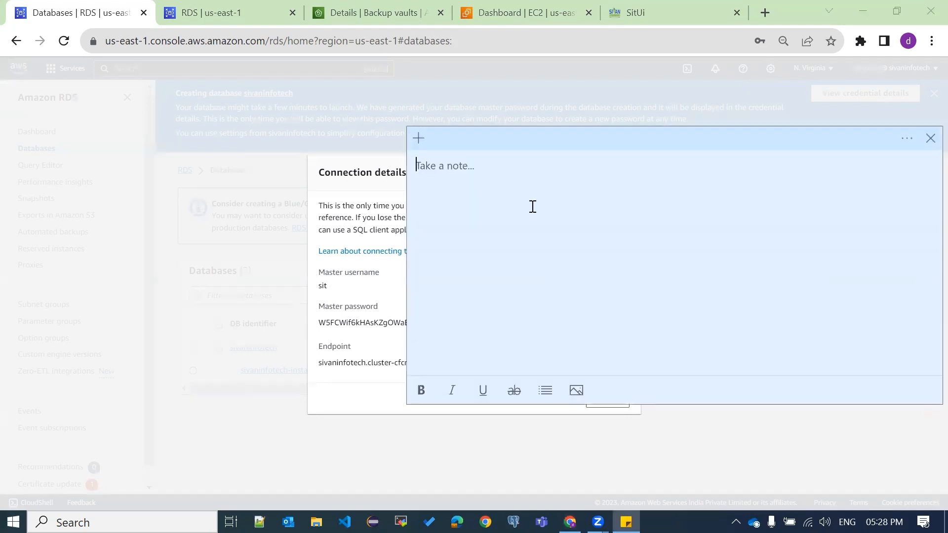
pyautogui.hotkey('ctrl', 'v')
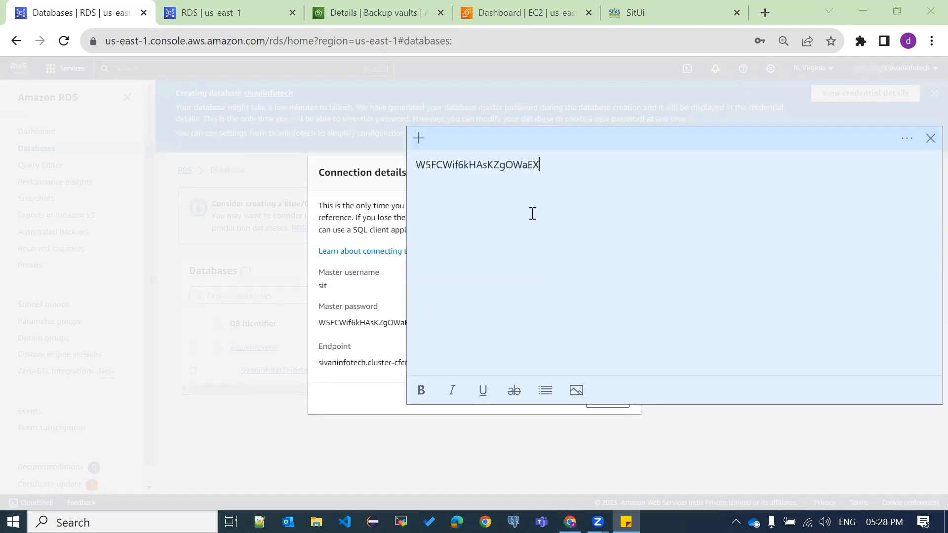
# Copy the database endpoint from the connection details into the note, leaving a blank line below the saved master password.
pyautogui.click(402, 333)
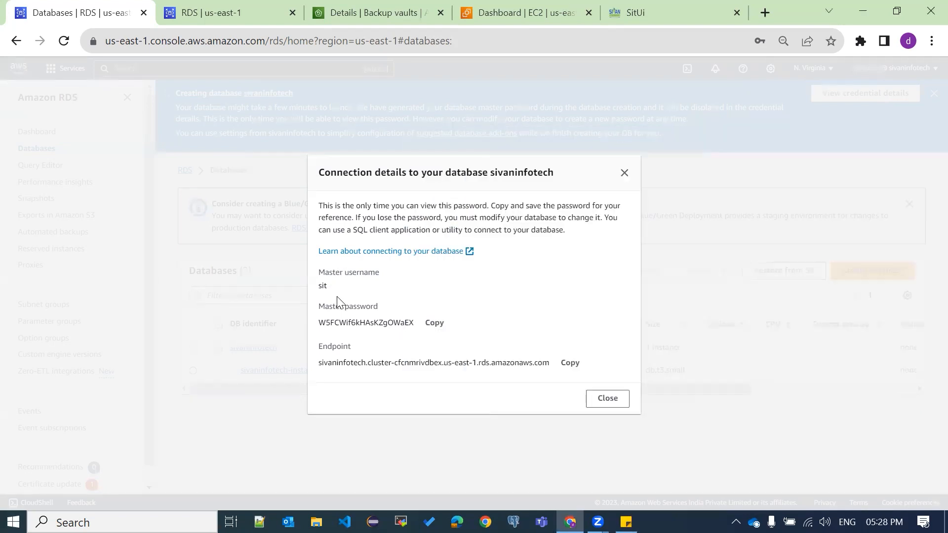
pyautogui.click(570, 363)
pyautogui.hotkey('alt', 'Tab')
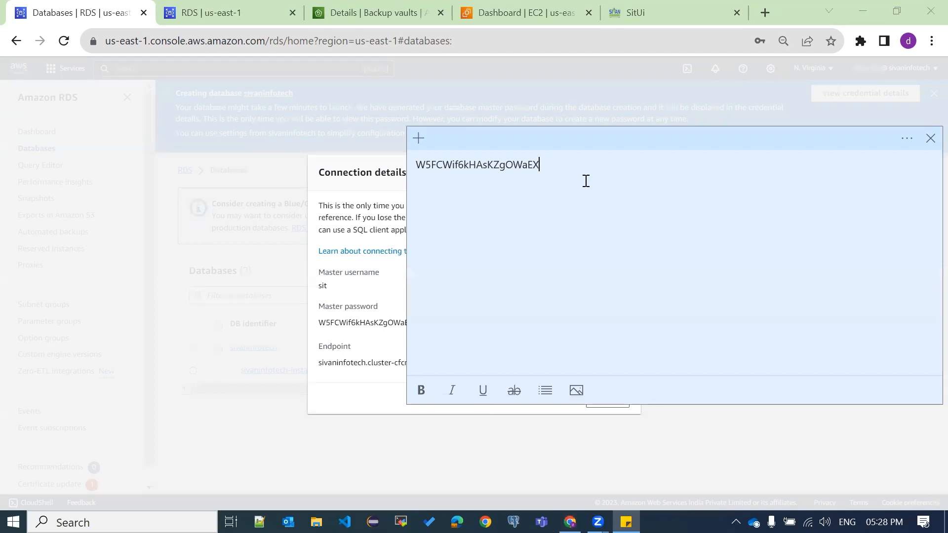
pyautogui.press('Return')
pyautogui.press('Return')
pyautogui.hotkey('ctrl', 'v')
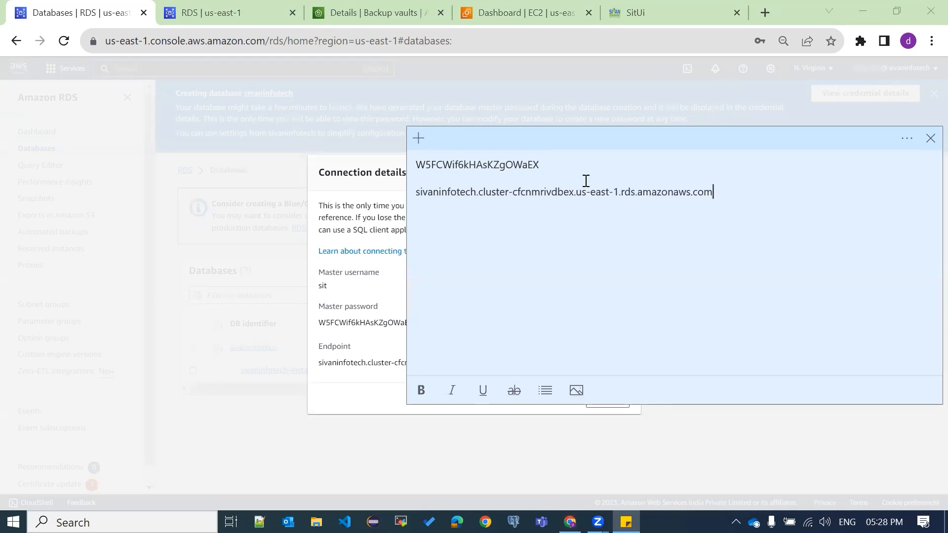
# Add the master username to the saved note below the endpoint, and close the database connection details.
pyautogui.hotkey('alt', 'Tab')
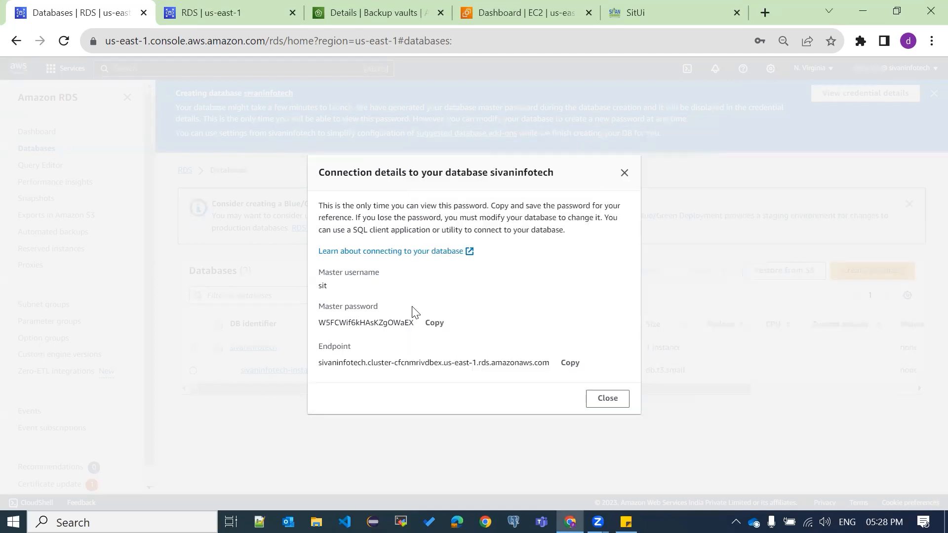
pyautogui.doubleClick(321, 286)
pyautogui.hotkey('alt', 'Tab')
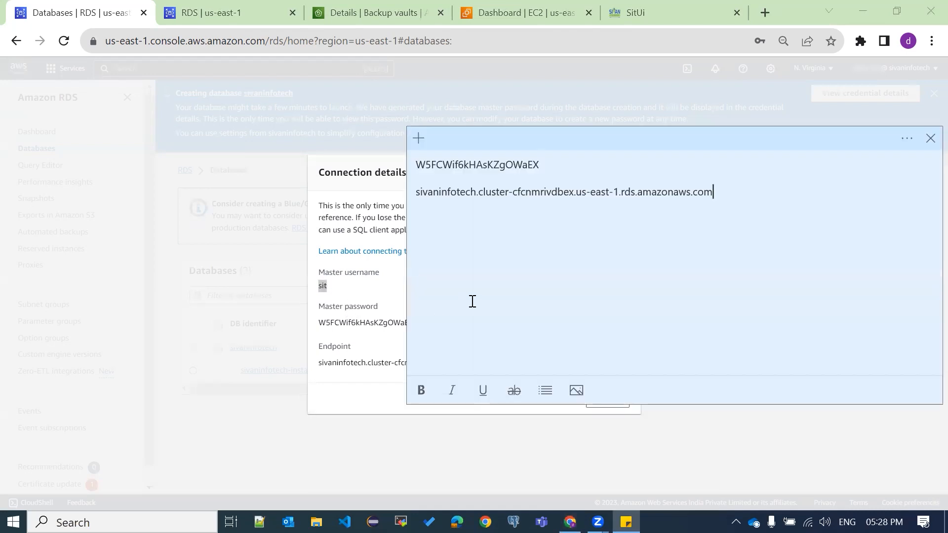
pyautogui.press('Return')
pyautogui.hotkey('ctrl', 'v')
pyautogui.click(613, 413)
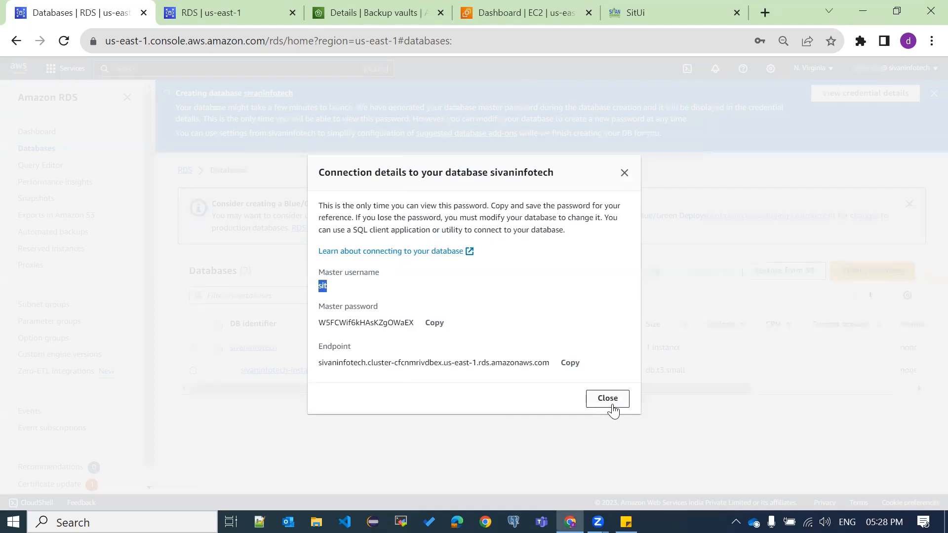
pyautogui.click(618, 404)
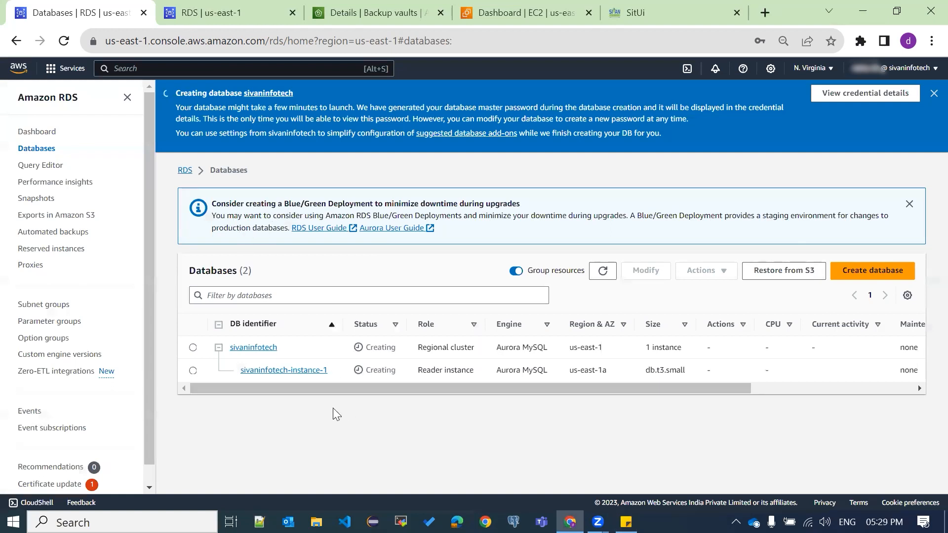
# Refresh the databases list to check the creation status of the sivaninfotech cluster and its instance.
pyautogui.click(604, 277)
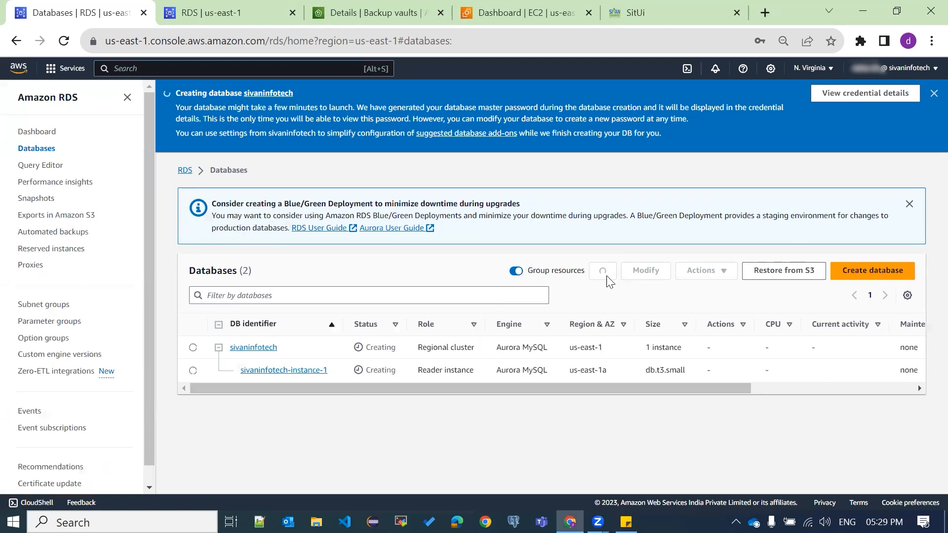
pyautogui.click(66, 43)
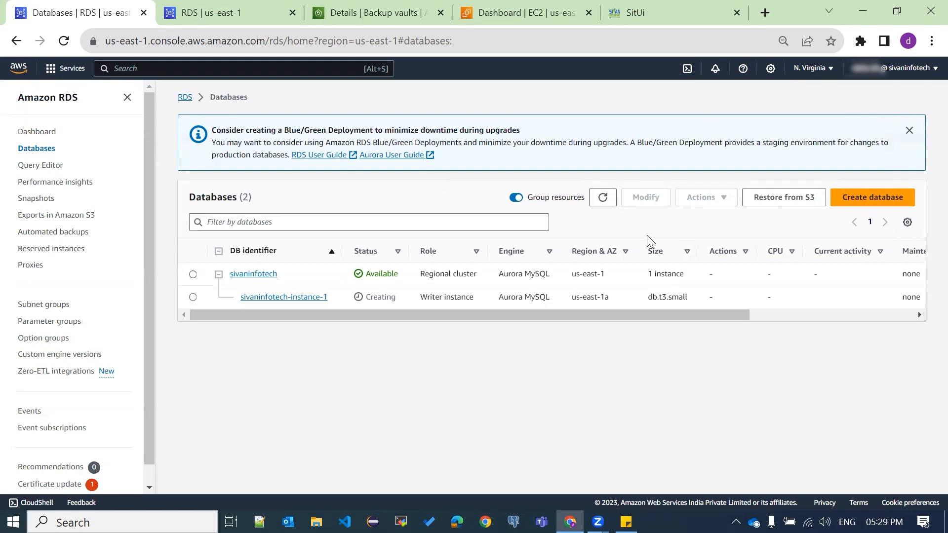
pyautogui.click(602, 200)
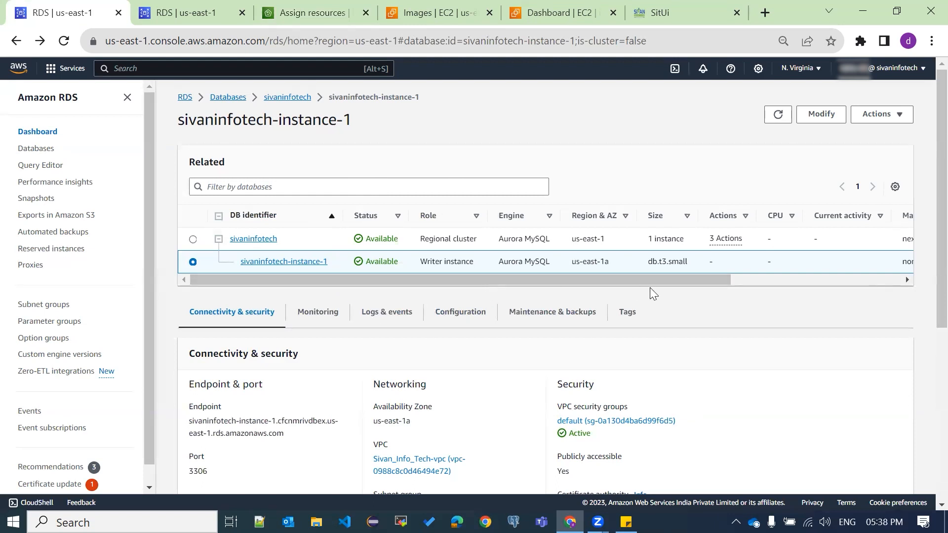
# Review the endpoint and port of sivaninfotech-instance-1 in its connectivity and security details.
pyautogui.scroll(-2, 478, 263)
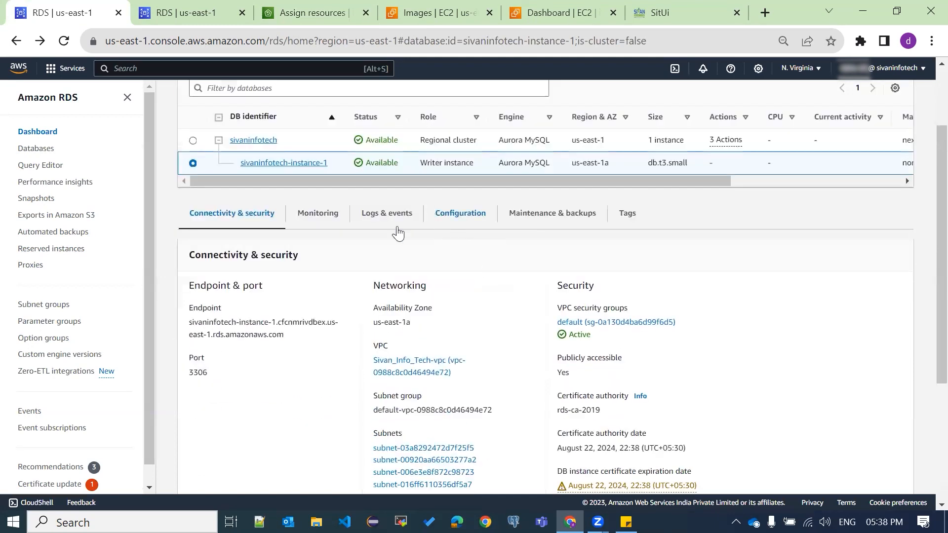
pyautogui.scroll(-1, 432, 207)
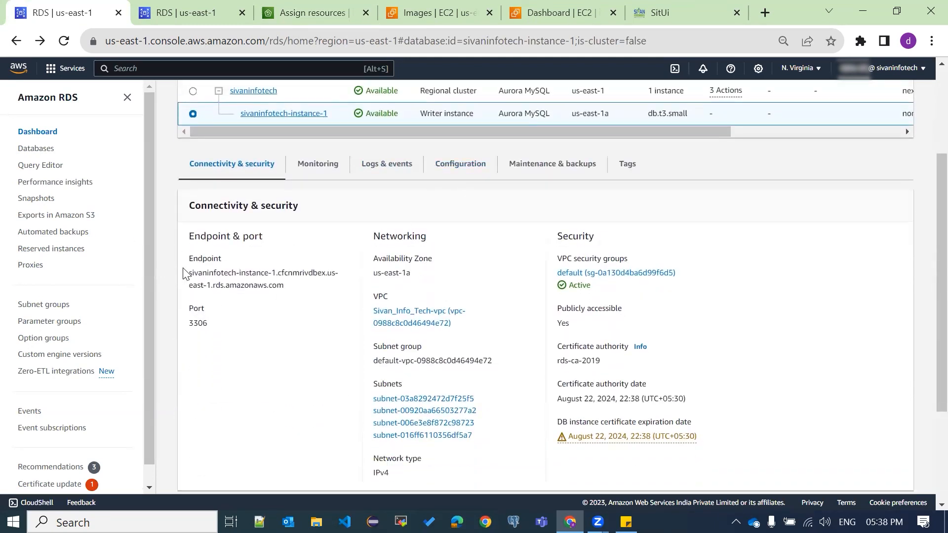
pyautogui.moveTo(189, 273); pyautogui.dragTo(260, 297)
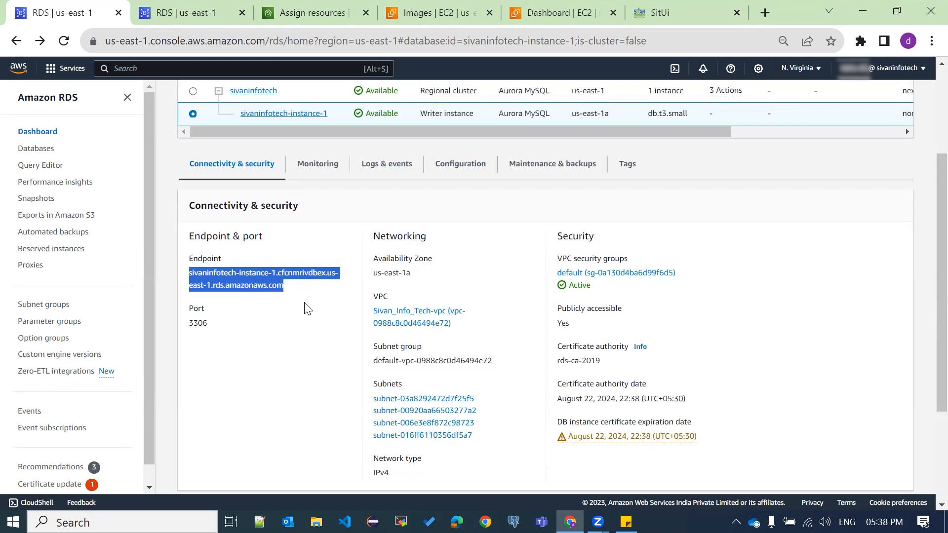
pyautogui.click(308, 335)
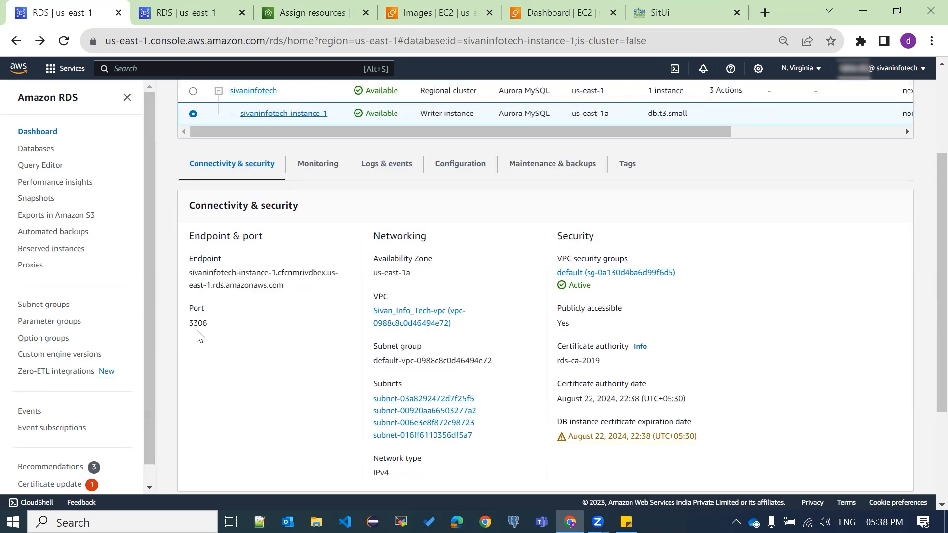
pyautogui.moveTo(188, 323); pyautogui.dragTo(218, 334)
pyautogui.scroll(1, 486, 250)
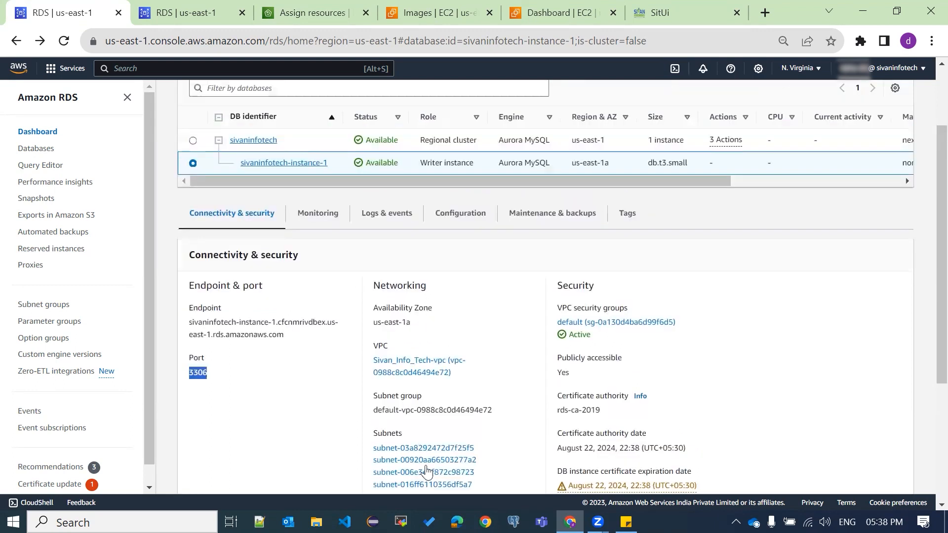
# Switch to MySQL Workbench and start a new connection named rds.
pyautogui.click(401, 522)
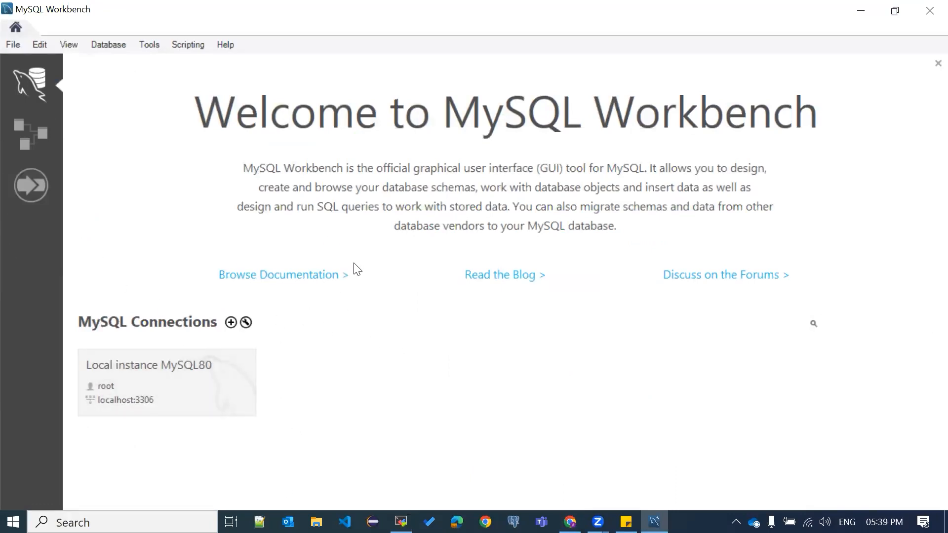
pyautogui.click(231, 323)
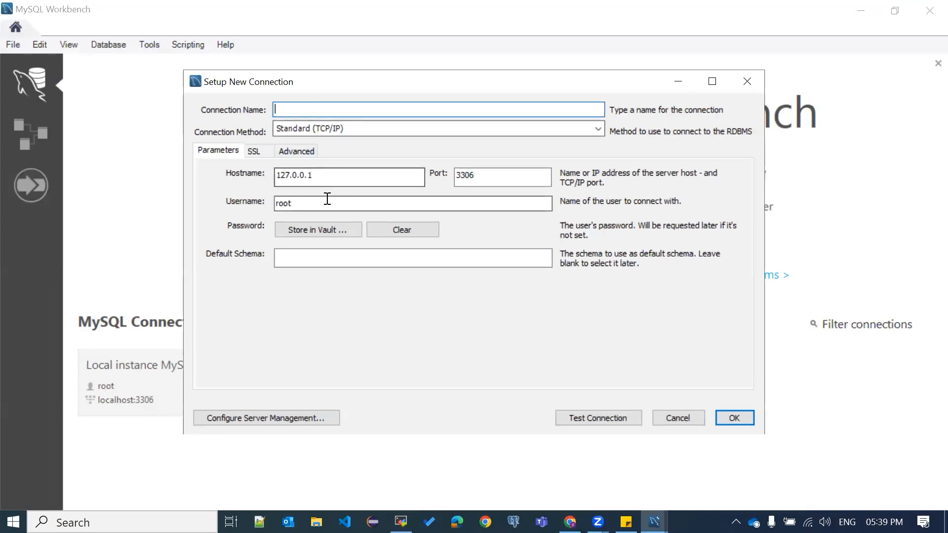
pyautogui.write('rds')
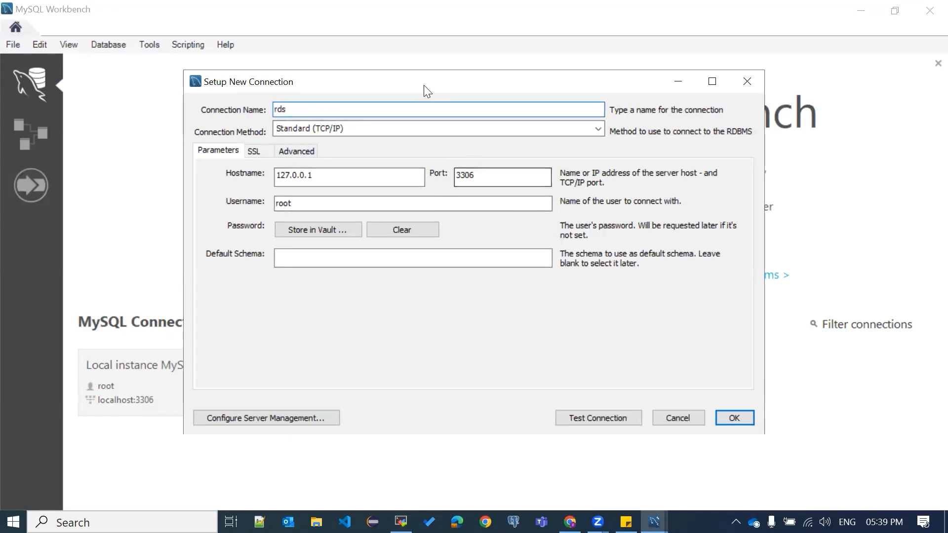
# Replace the connection's hostname with the endpoint of sivaninfotech-instance-1 copied from the RDS console.
pyautogui.moveTo(345, 173); pyautogui.dragTo(248, 177)
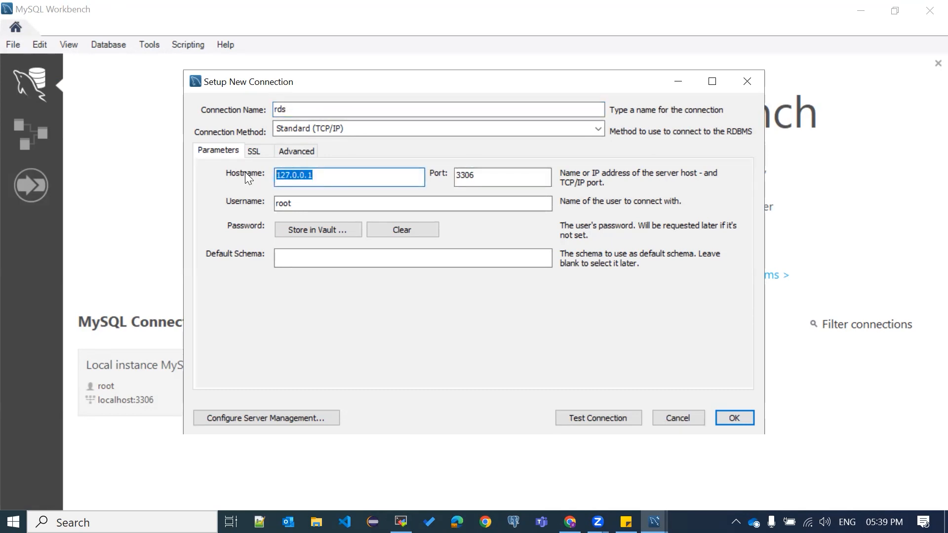
pyautogui.press('BackSpace')
pyautogui.hotkey('alt', 'Tab')
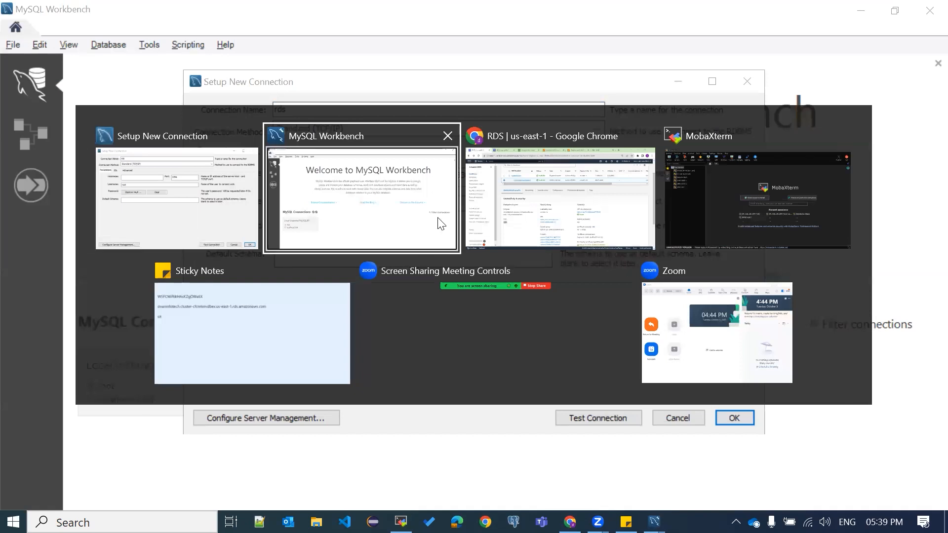
pyautogui.moveTo(188, 325); pyautogui.dragTo(292, 344)
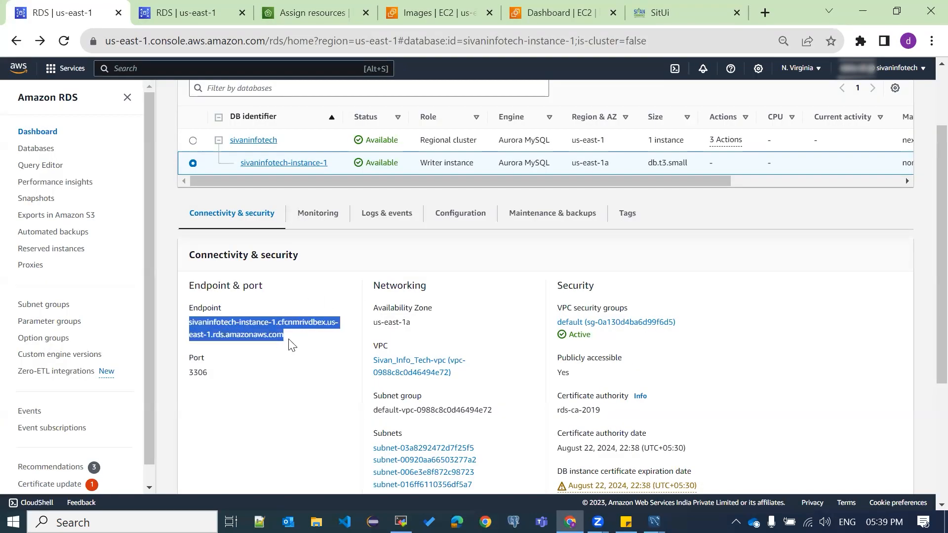
pyautogui.hotkey('ctrl', 'c')
pyautogui.hotkey('alt', 'Tab')
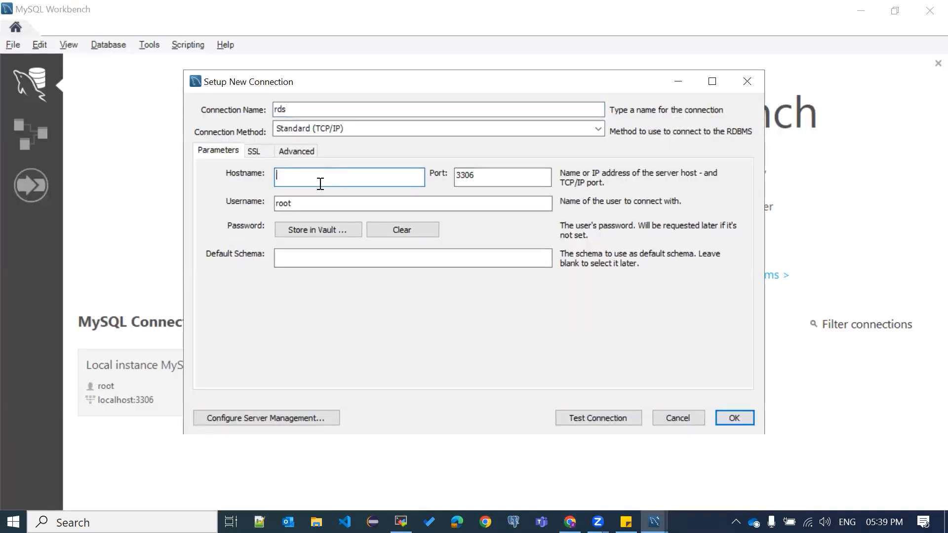
pyautogui.hotkey('ctrl', 'v')
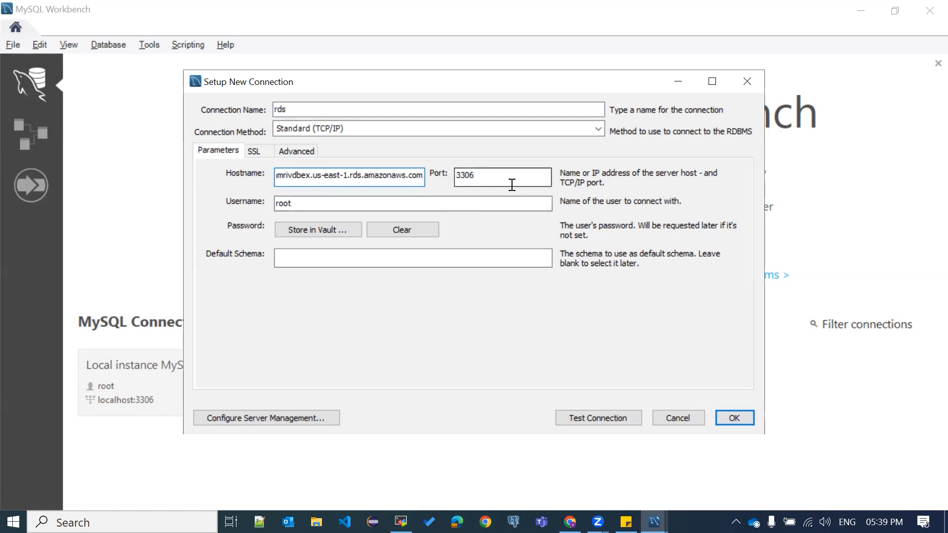
# Set the connection's username to sit.
pyautogui.click(305, 202)
pyautogui.moveTo(304, 202); pyautogui.dragTo(196, 205)
pyautogui.write('sit')
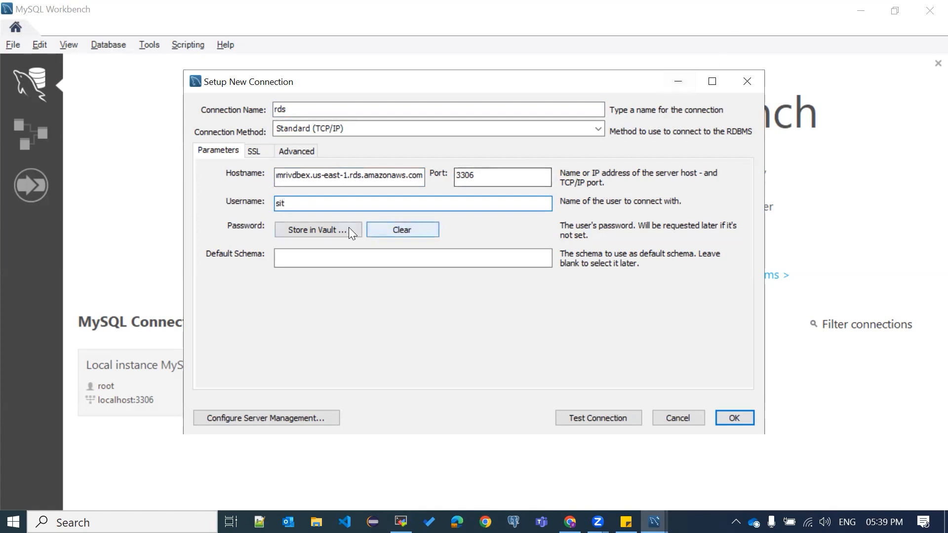
# Store the master password from the saved note in the connection's vault and test the connection.
pyautogui.click(411, 227)
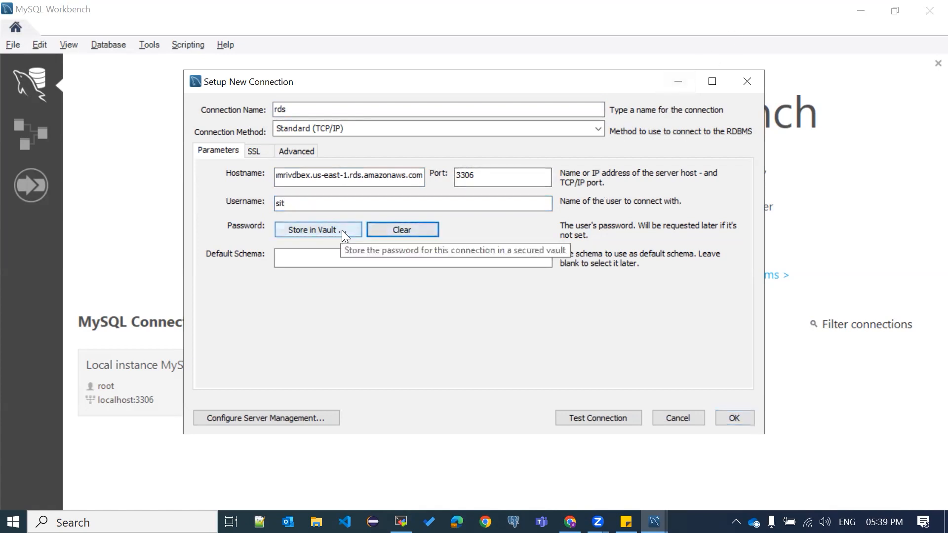
pyautogui.click(342, 230)
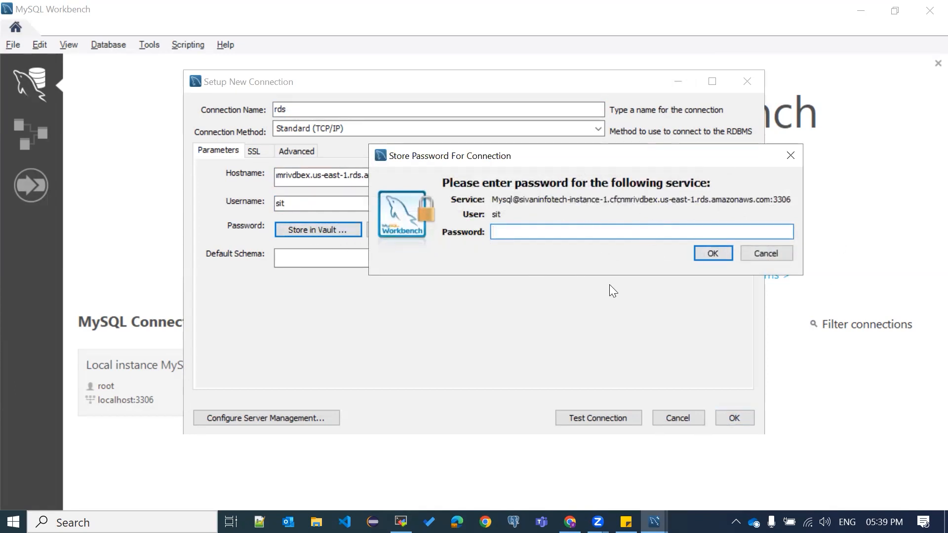
pyautogui.click(625, 522)
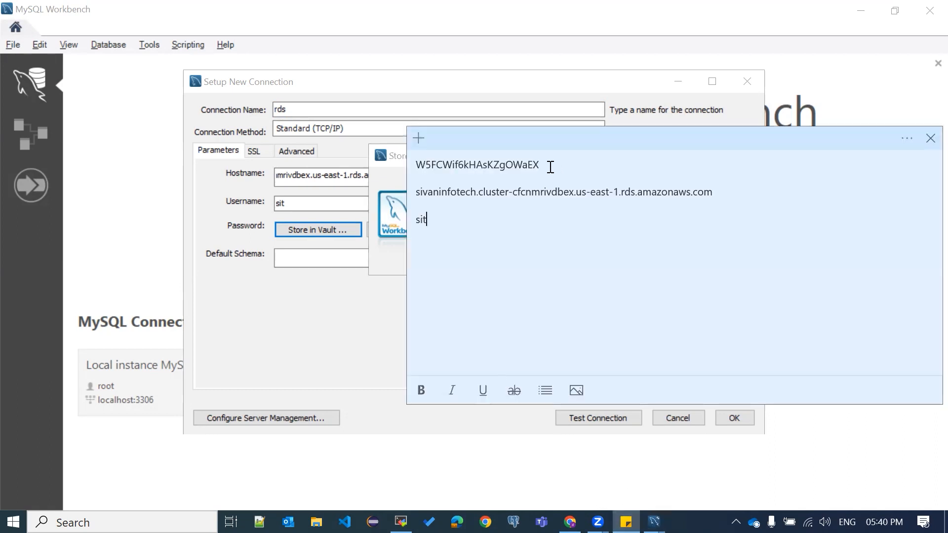
pyautogui.moveTo(541, 165); pyautogui.dragTo(417, 171)
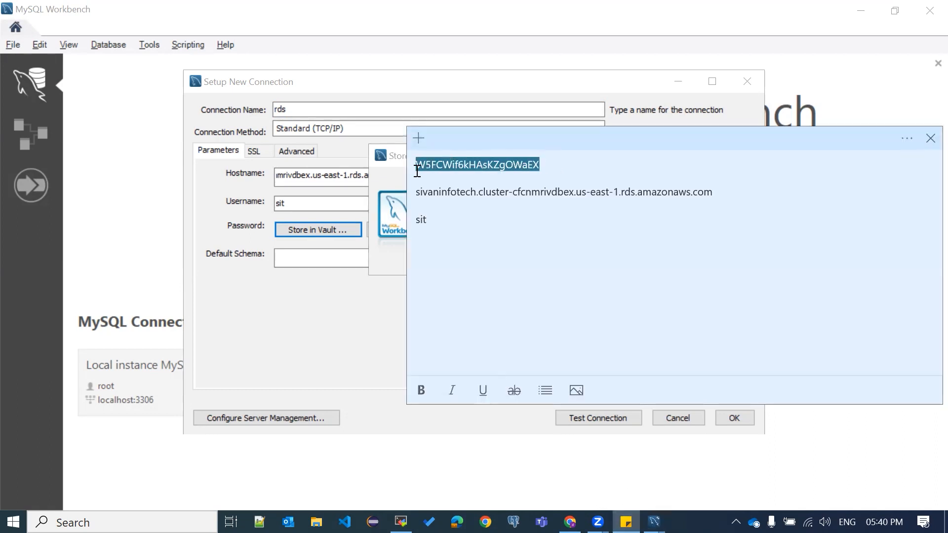
pyautogui.hotkey('alt', 'Tab')
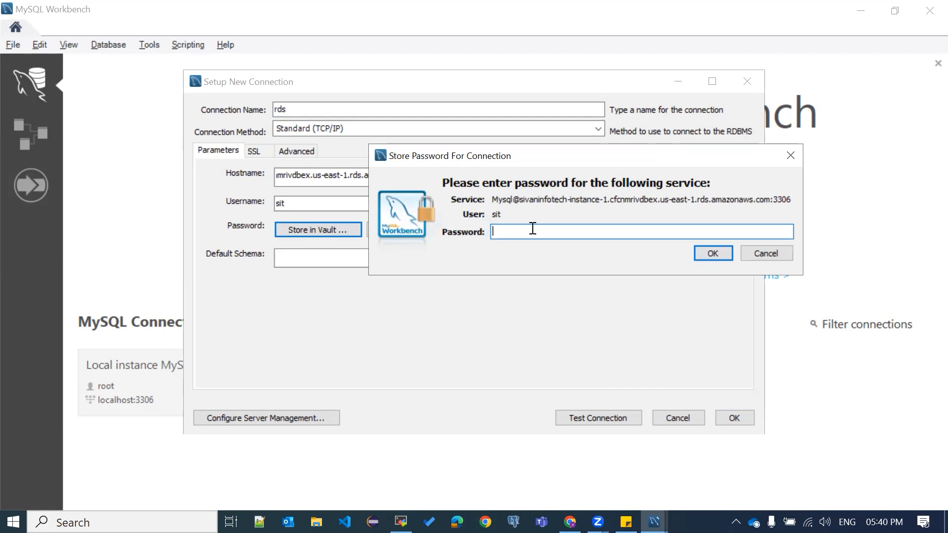
pyautogui.hotkey('ctrl', 'v')
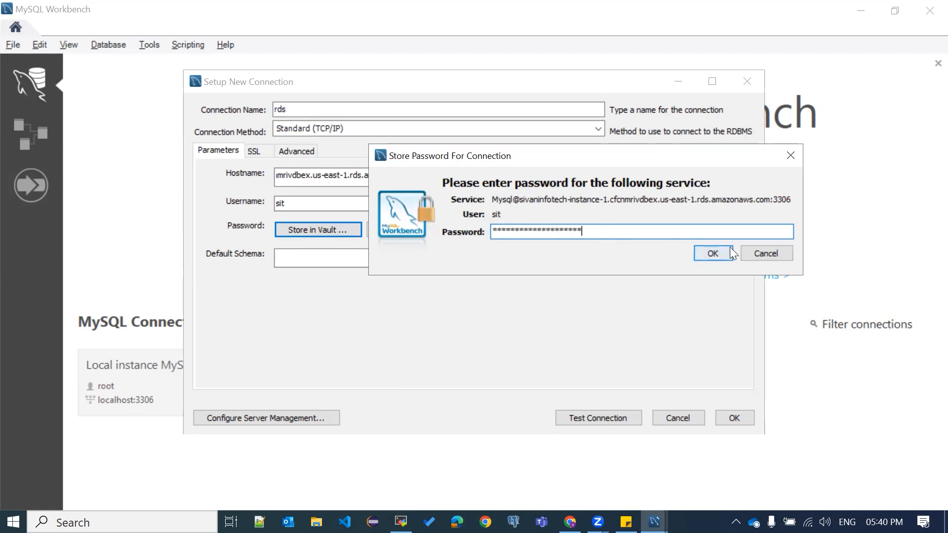
pyautogui.click(713, 254)
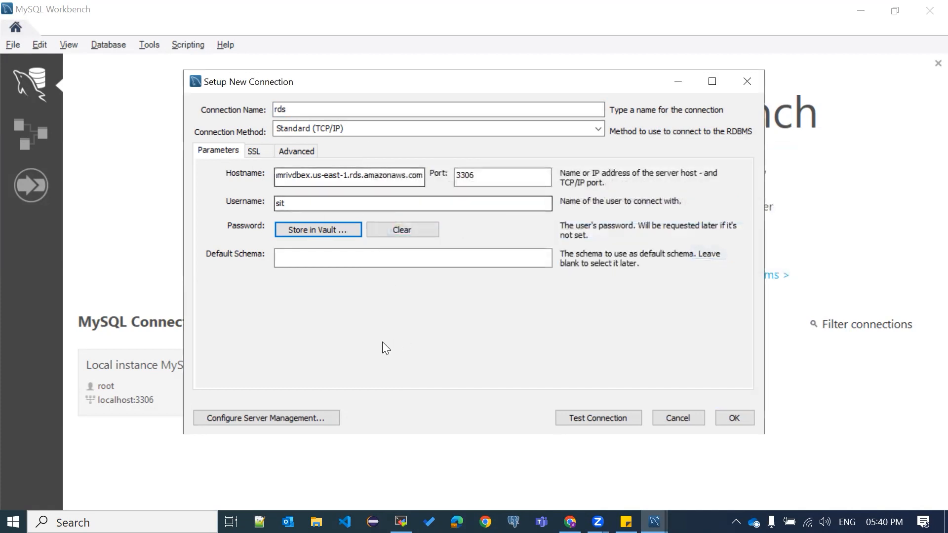
pyautogui.click(629, 416)
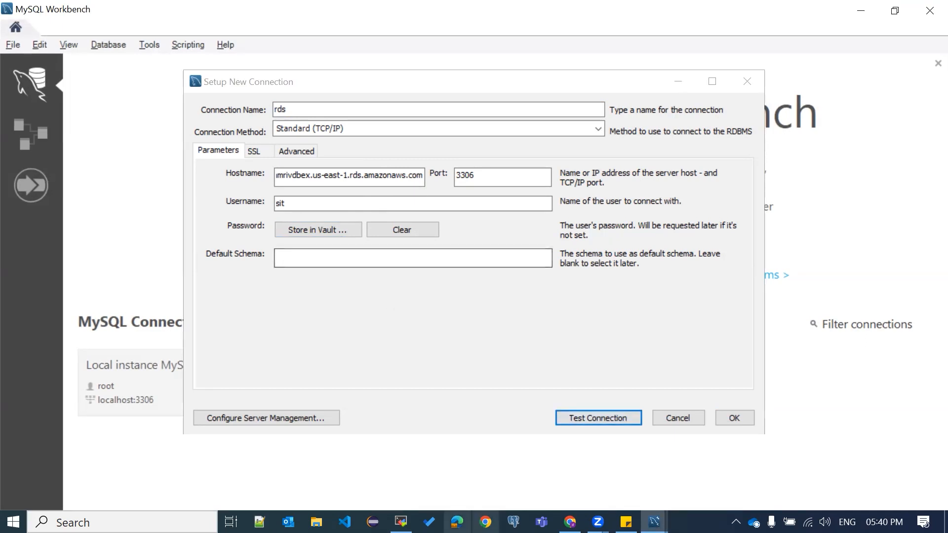
# Switch to the RDS console and open the default security group from the instance's inbound security group rule.
pyautogui.click(569, 522)
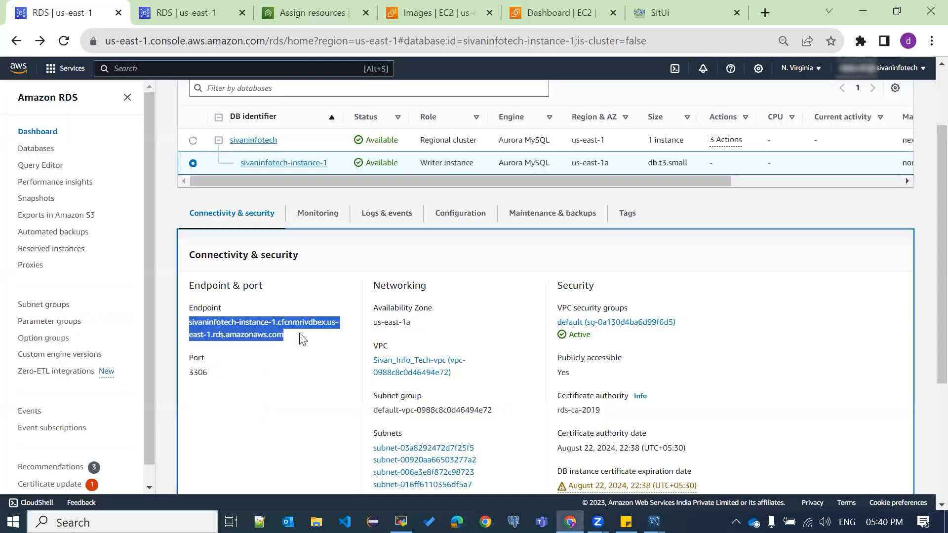
pyautogui.scroll(-2, 553, 330)
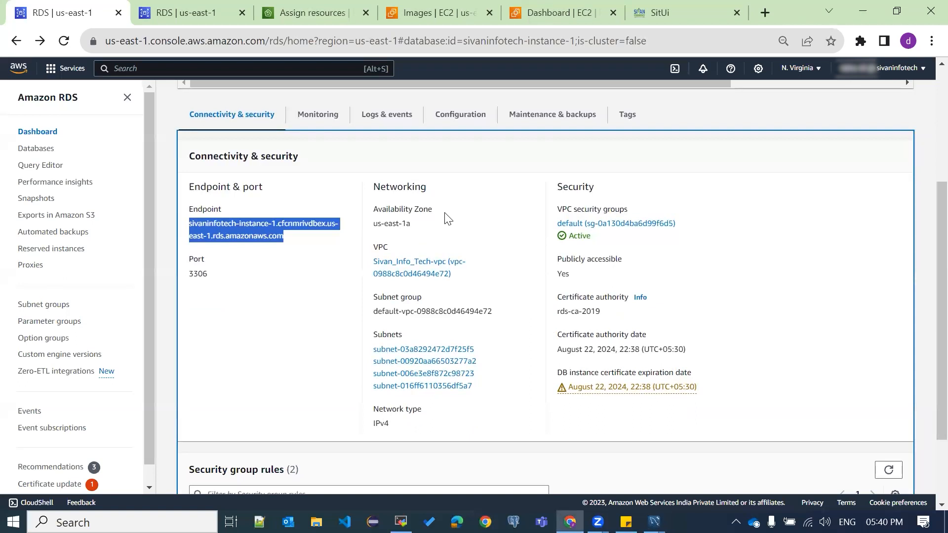
pyautogui.scroll(1, 476, 250)
pyautogui.scroll(-3, 512, 280)
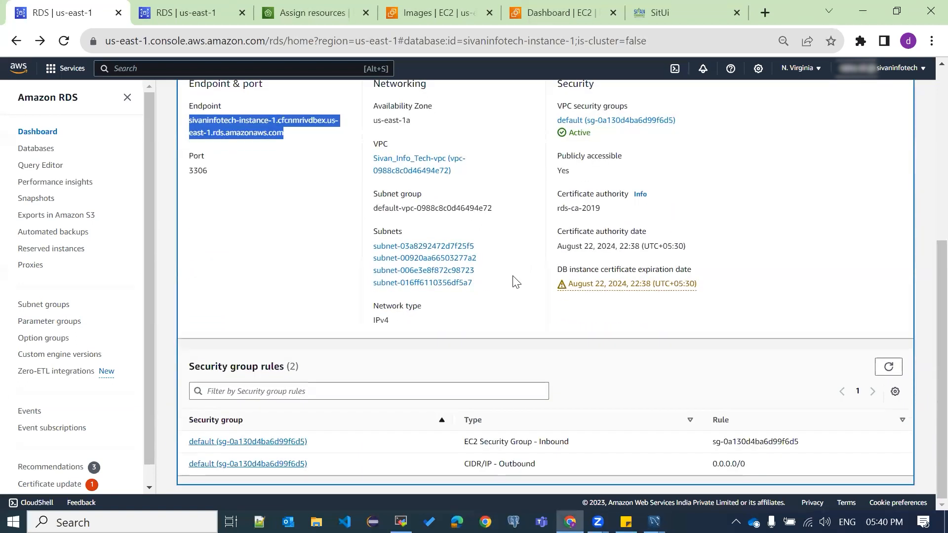
pyautogui.moveTo(189, 366); pyautogui.dragTo(290, 366)
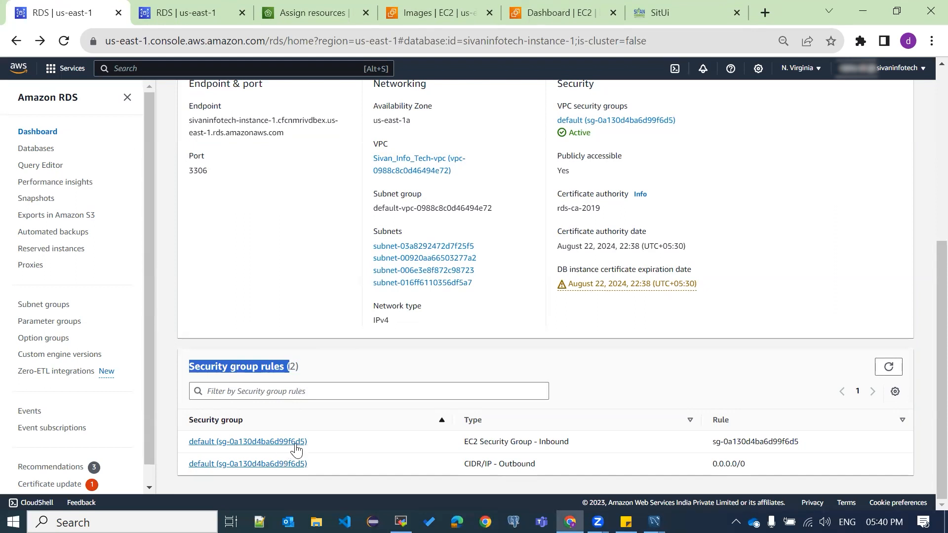
pyautogui.click(296, 448)
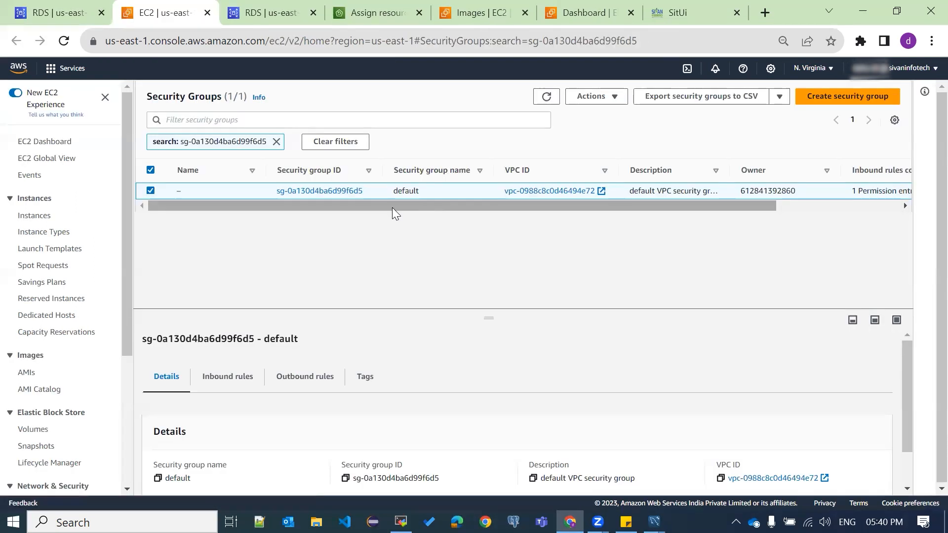
pyautogui.moveTo(412, 205); pyautogui.dragTo(615, 222)
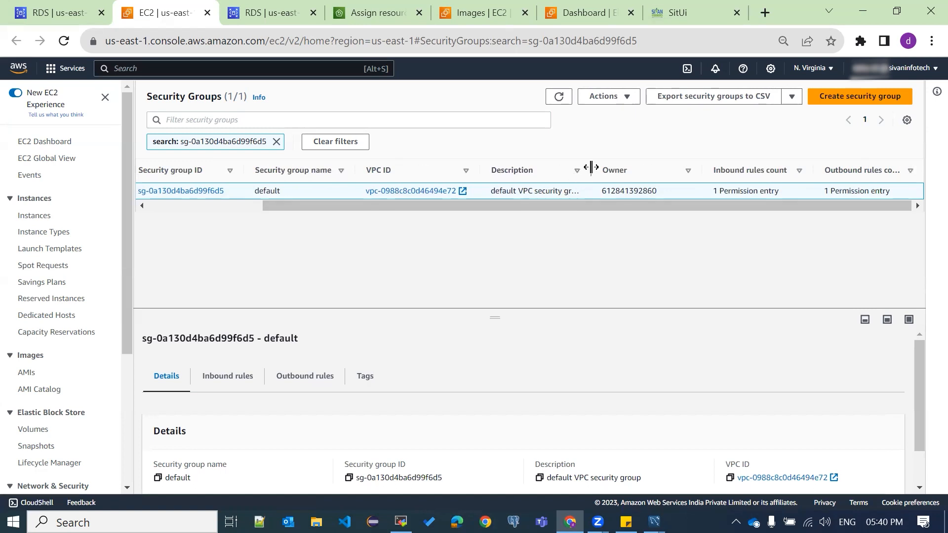
# Widen the Description column of the security groups list to read the group's full description.
pyautogui.moveTo(590, 169); pyautogui.dragTo(741, 170)
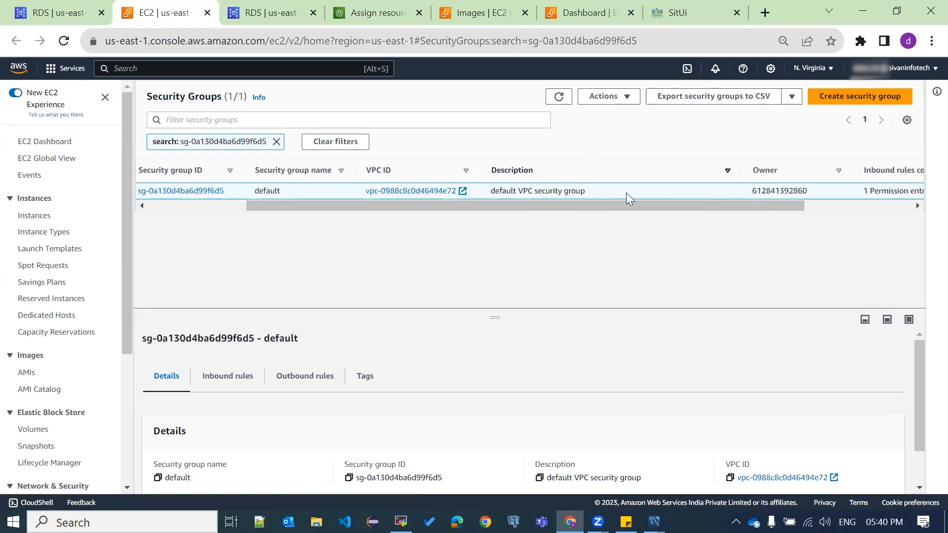
pyautogui.moveTo(625, 208); pyautogui.dragTo(473, 224)
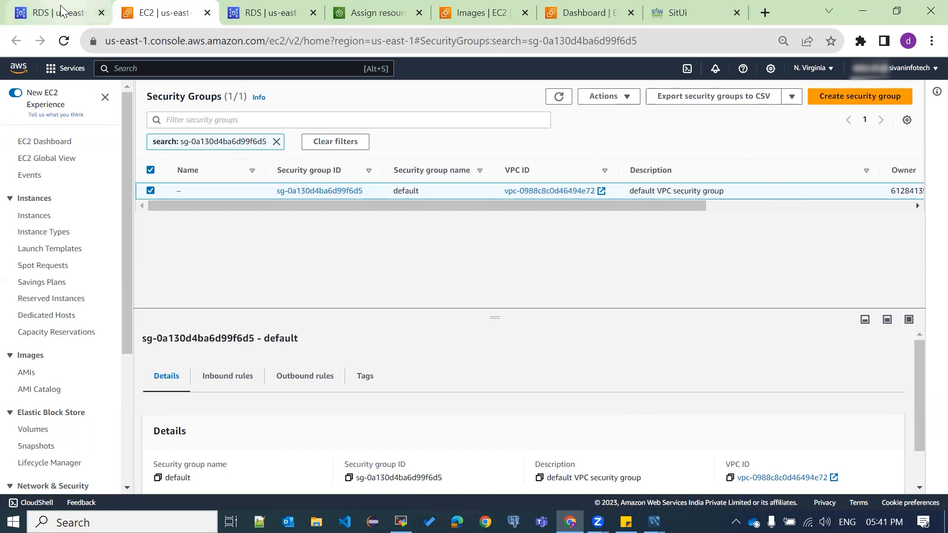
# Return to the RDS console, open sivaninfotech-instance-1 for modification and replace its default security group with launch-wizard-15.
pyautogui.click(79, 11)
pyautogui.scroll(6, 784, 363)
pyautogui.click(821, 114)
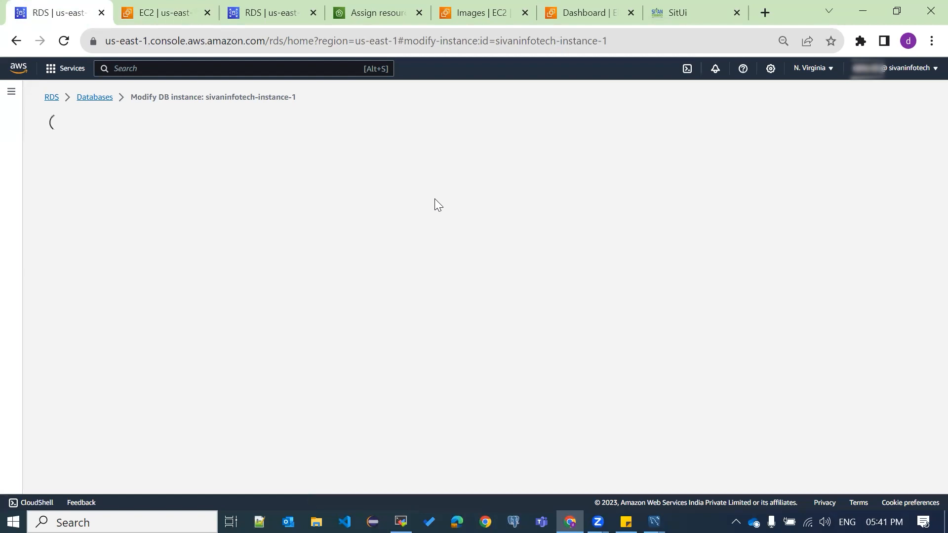
pyautogui.scroll(-12, 532, 245)
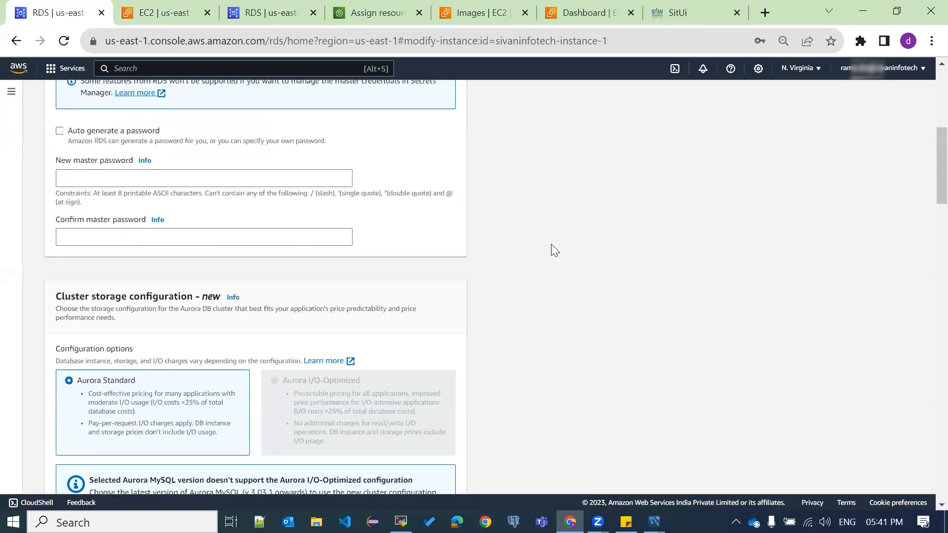
pyautogui.scroll(-10, 551, 243)
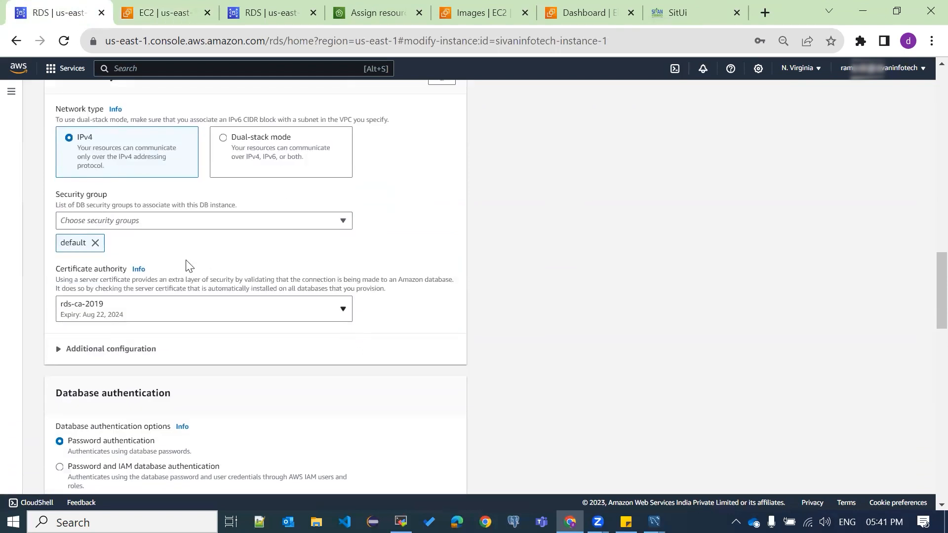
pyautogui.click(95, 243)
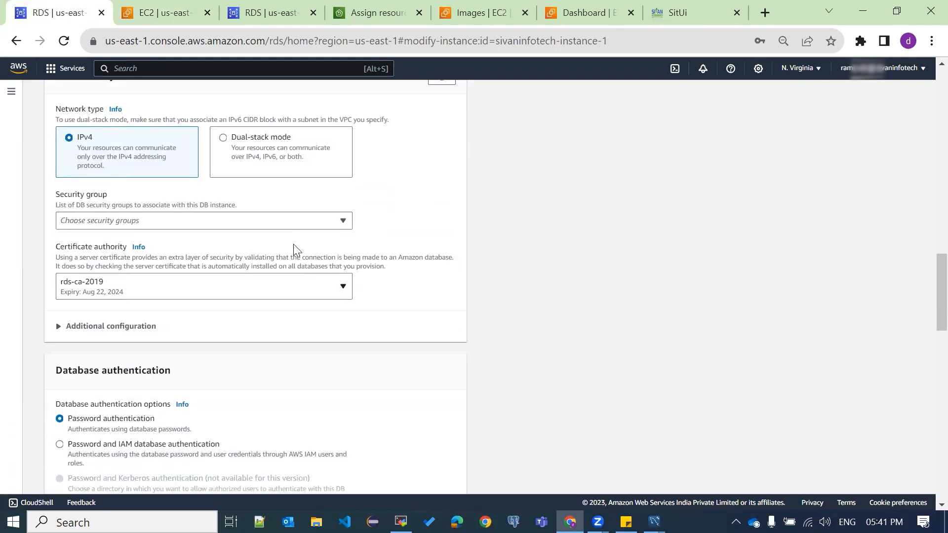
pyautogui.click(329, 223)
pyautogui.scroll(-2, 244, 291)
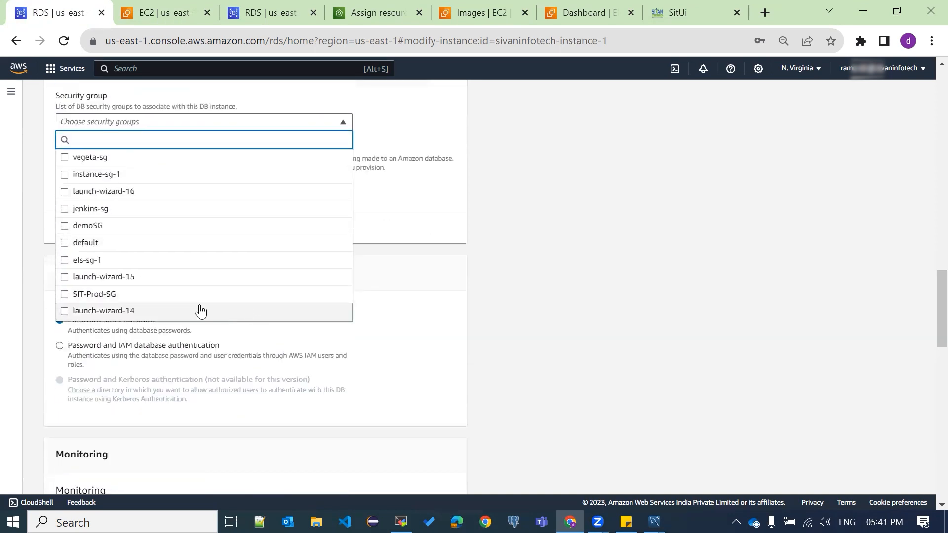
pyautogui.click(64, 277)
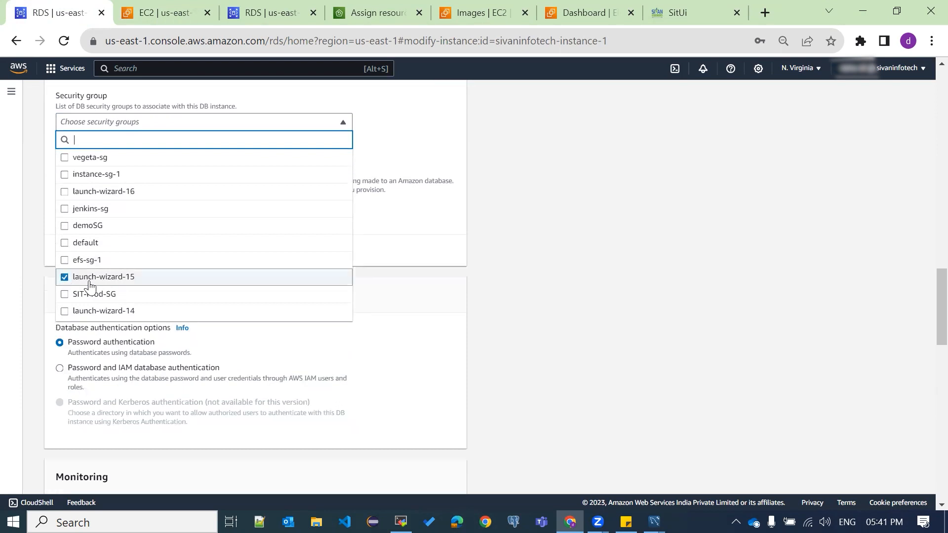
pyautogui.click(423, 254)
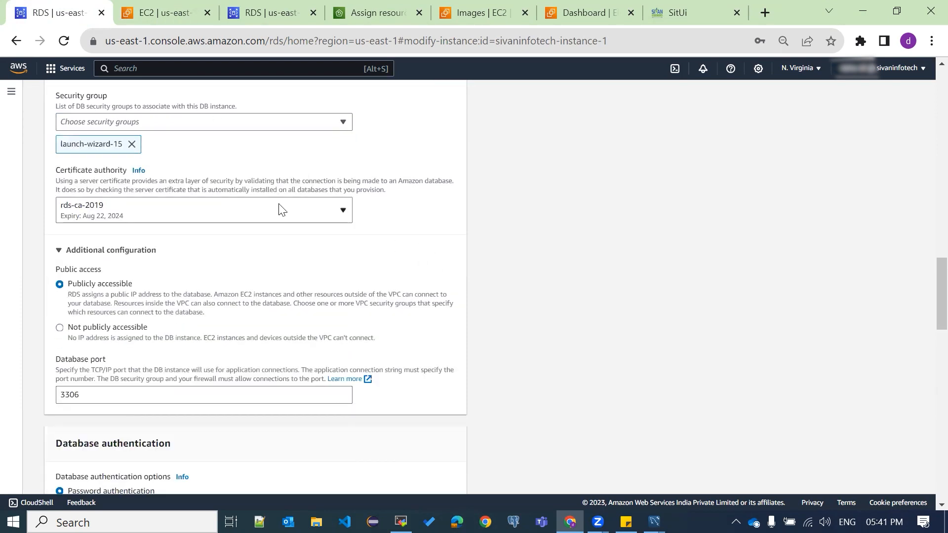
# Continue to the summary of modifications and submit the DB instance modification.
pyautogui.scroll(-3, 383, 209)
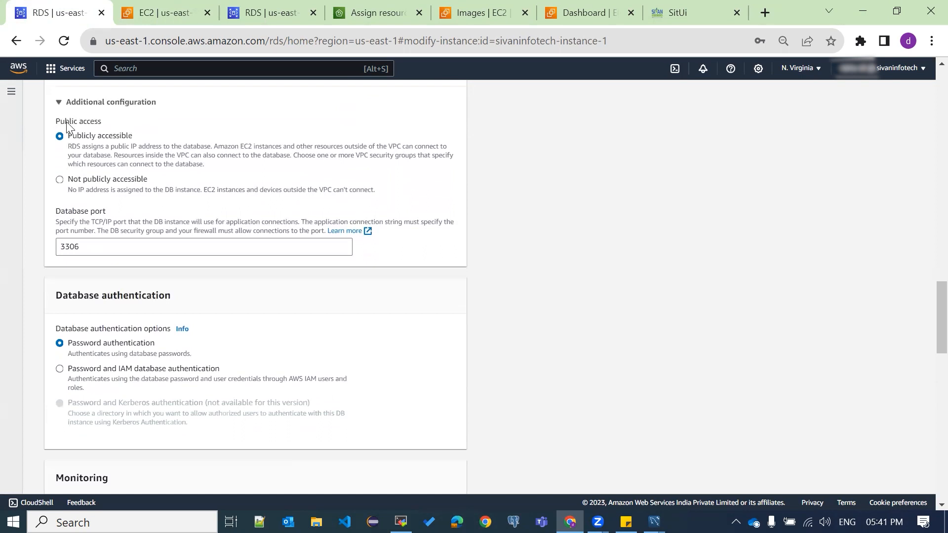
pyautogui.scroll(-4, 390, 296)
pyautogui.scroll(-15, 393, 342)
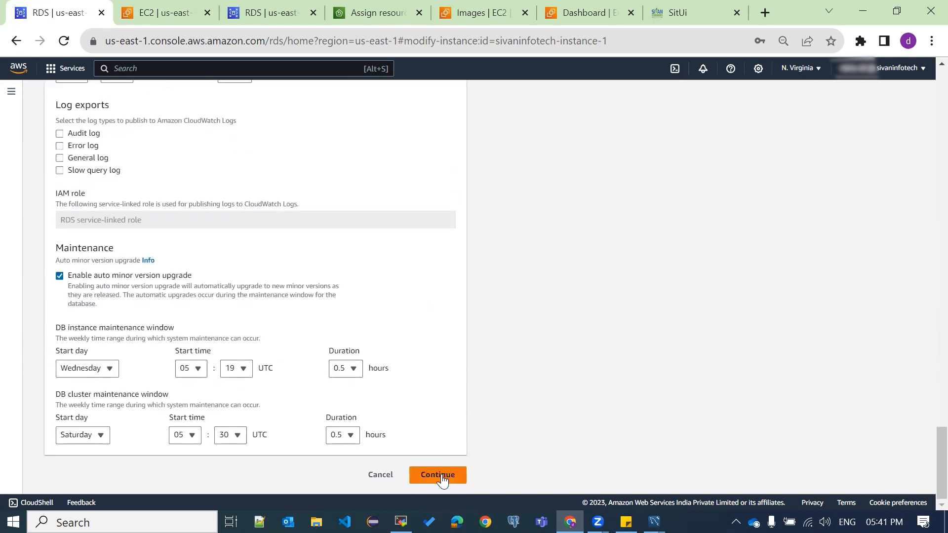
pyautogui.click(441, 477)
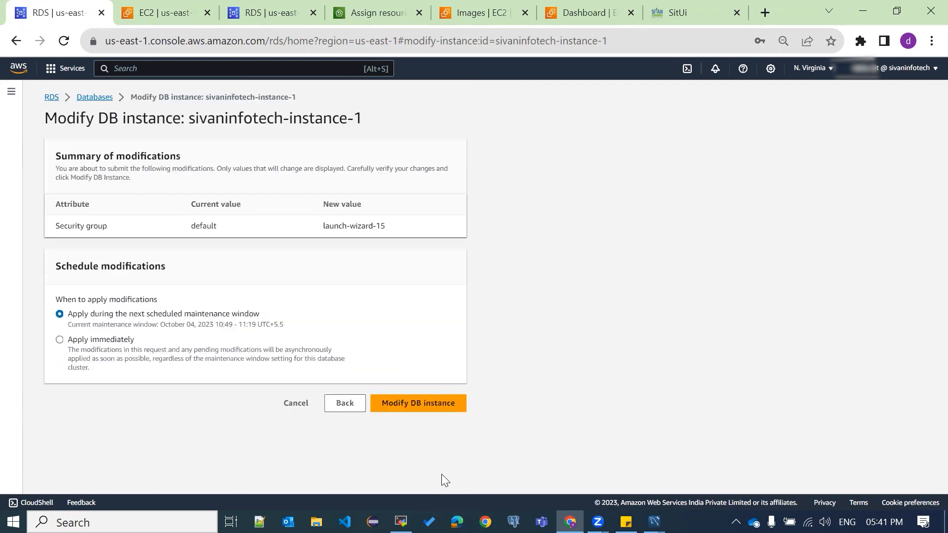
pyautogui.click(424, 403)
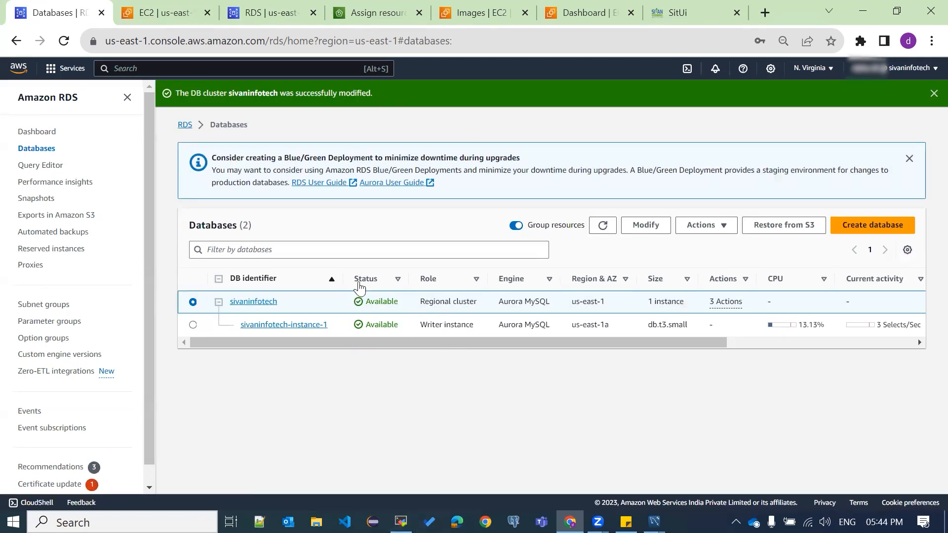
# Refresh the database list and examine the connectivity and security details of the sivaninfotech cluster.
pyautogui.click(605, 232)
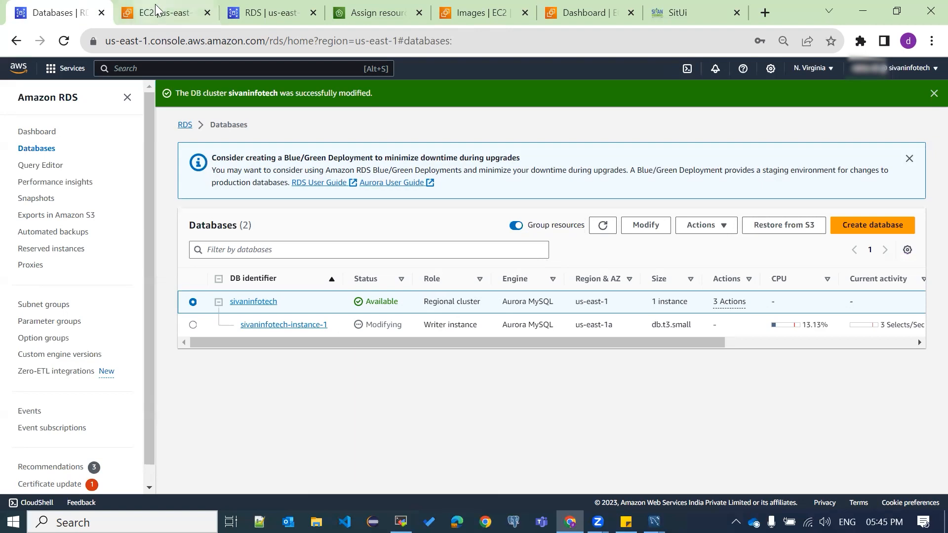
pyautogui.click(260, 302)
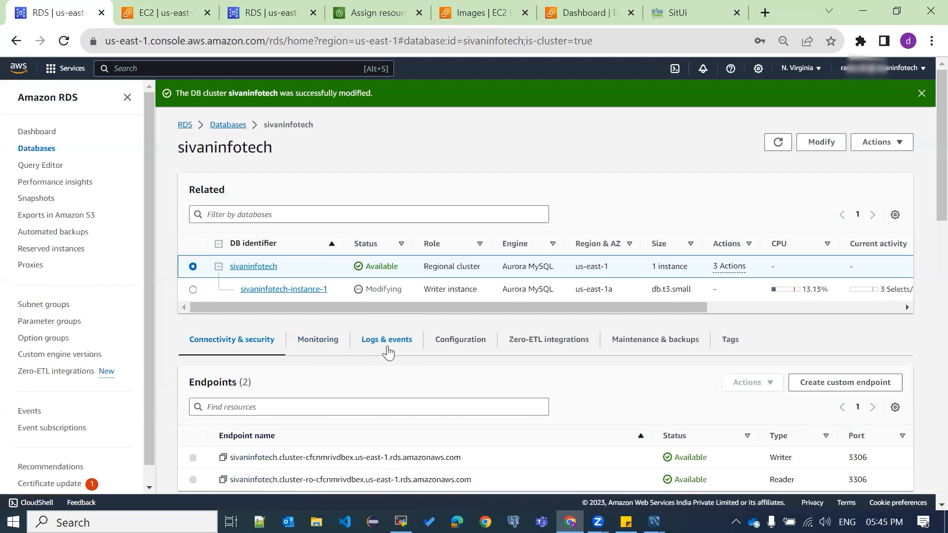
pyautogui.scroll(-15, 387, 354)
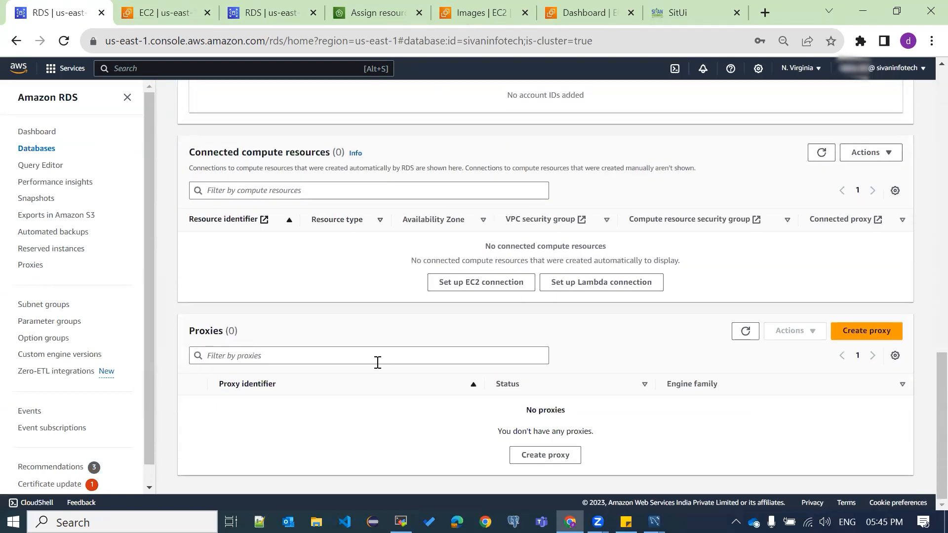
pyautogui.scroll(8, 377, 366)
pyautogui.scroll(10, 377, 363)
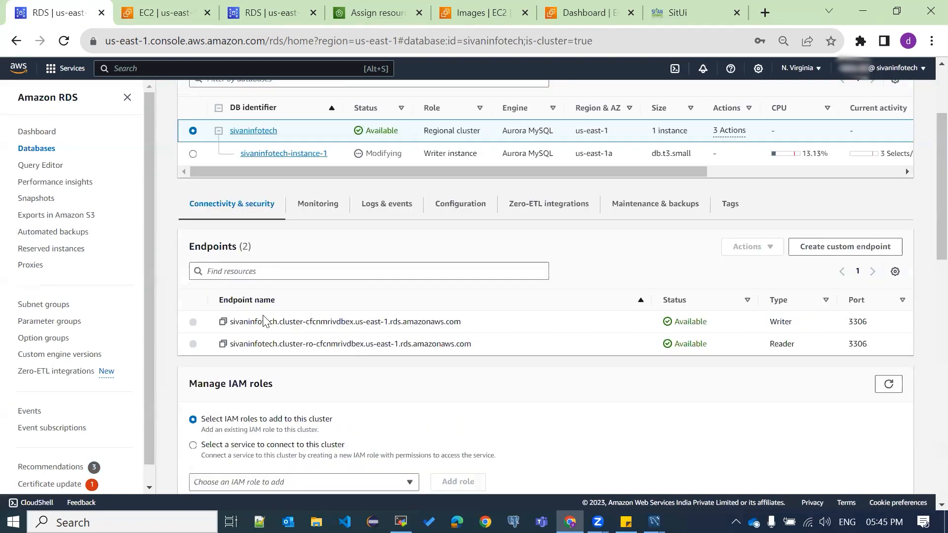
pyautogui.scroll(-5, 330, 361)
pyautogui.scroll(6, 345, 247)
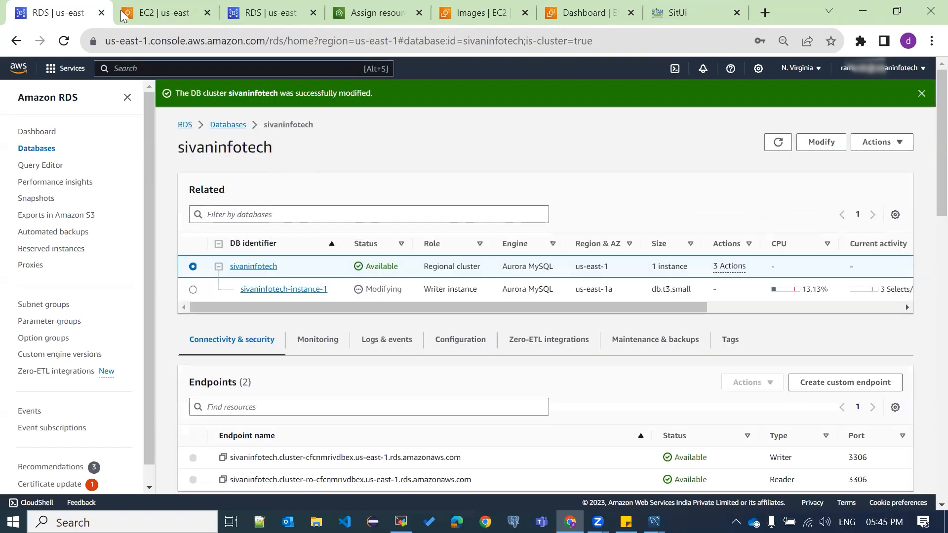
# Switch to the EC2 console, filter the security groups by the name launch-wizard-14 and open that group.
pyautogui.click(156, 13)
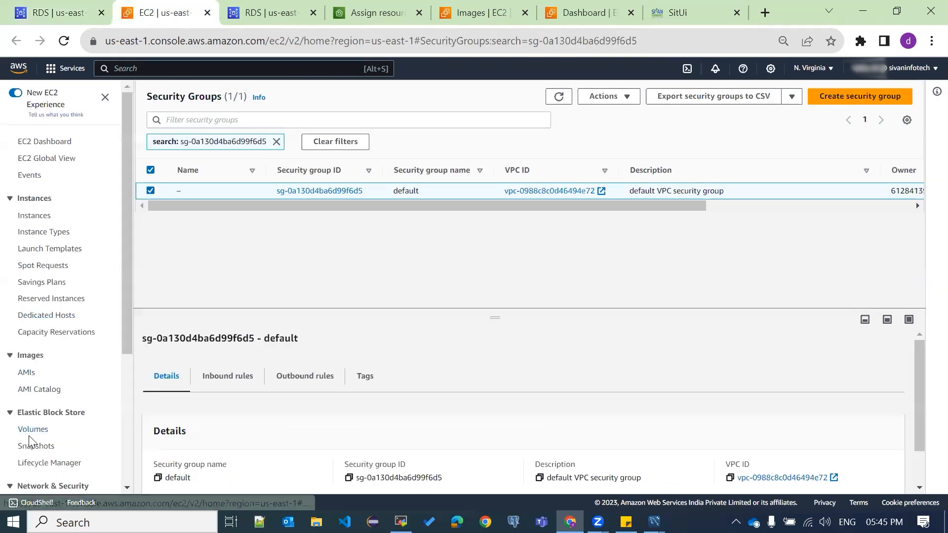
pyautogui.scroll(-1, 64, 320)
pyautogui.scroll(-4, 64, 320)
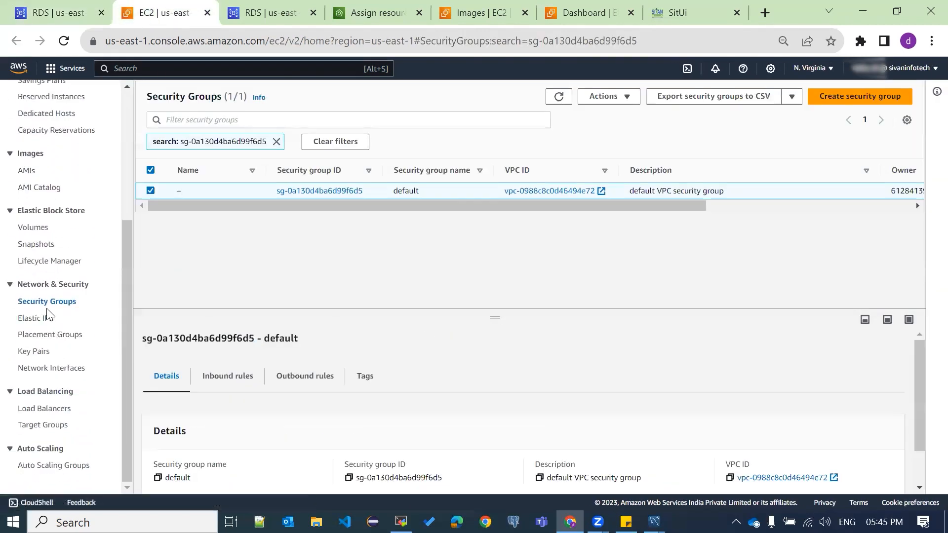
pyautogui.click(62, 303)
pyautogui.click(290, 119)
pyautogui.write('launch')
pyautogui.press('Return')
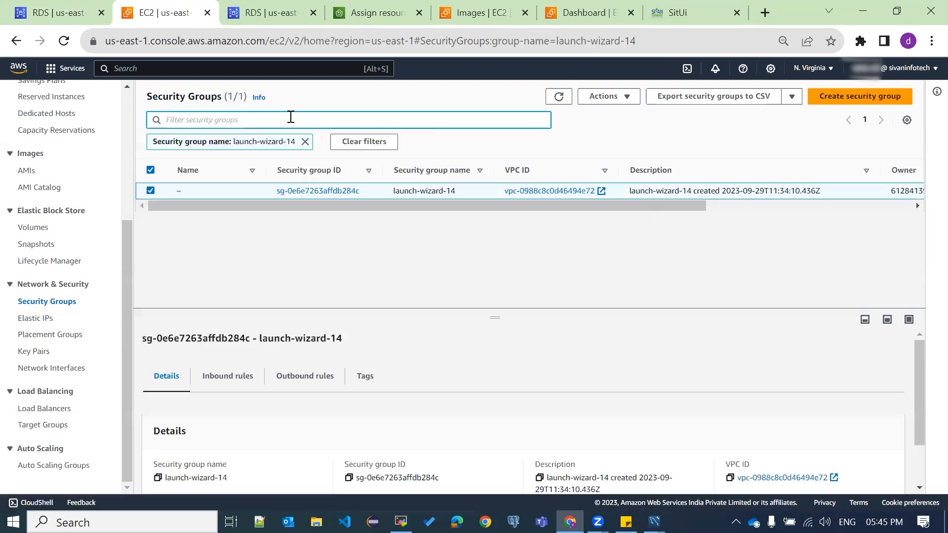
pyautogui.click(345, 191)
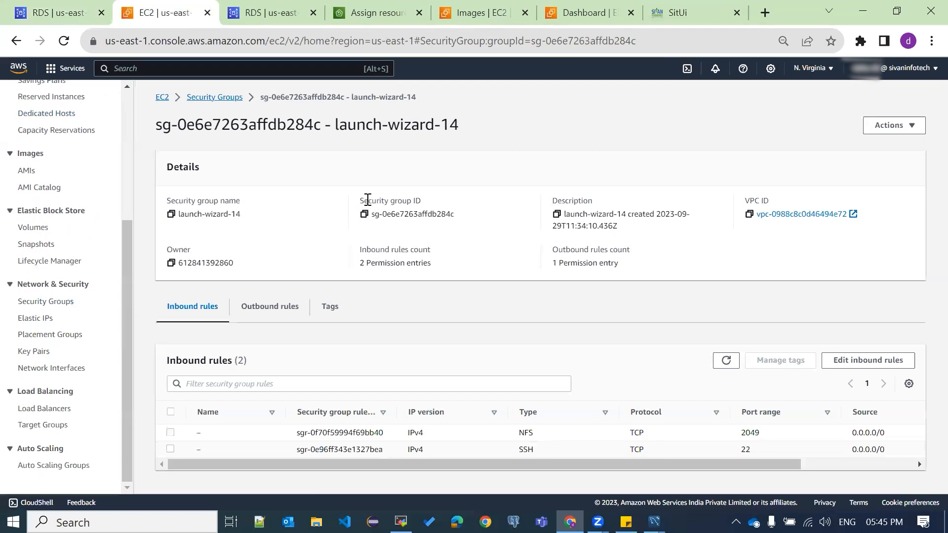
# Add a Custom TCP inbound rule for port 3306 with source Anywhere-IPv4 and save the rules.
pyautogui.click(846, 364)
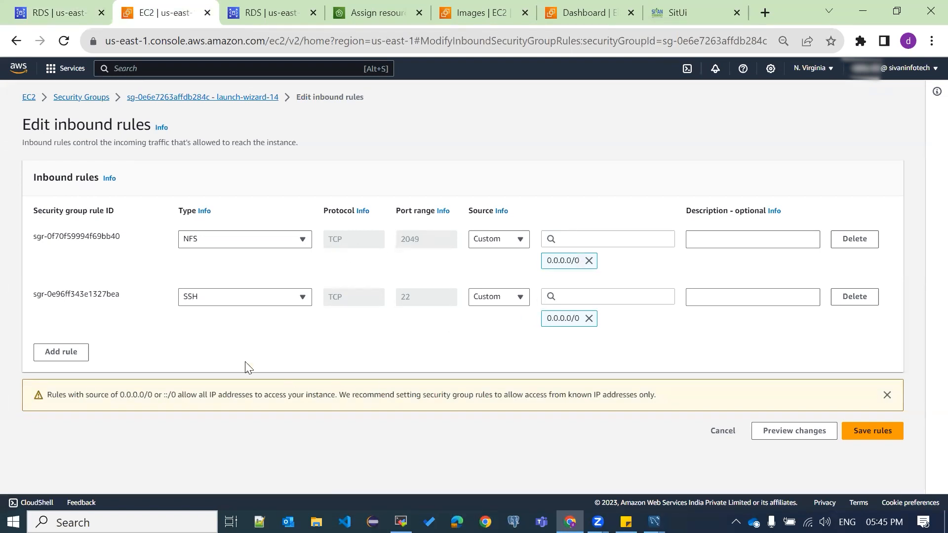
pyautogui.click(72, 352)
pyautogui.click(416, 352)
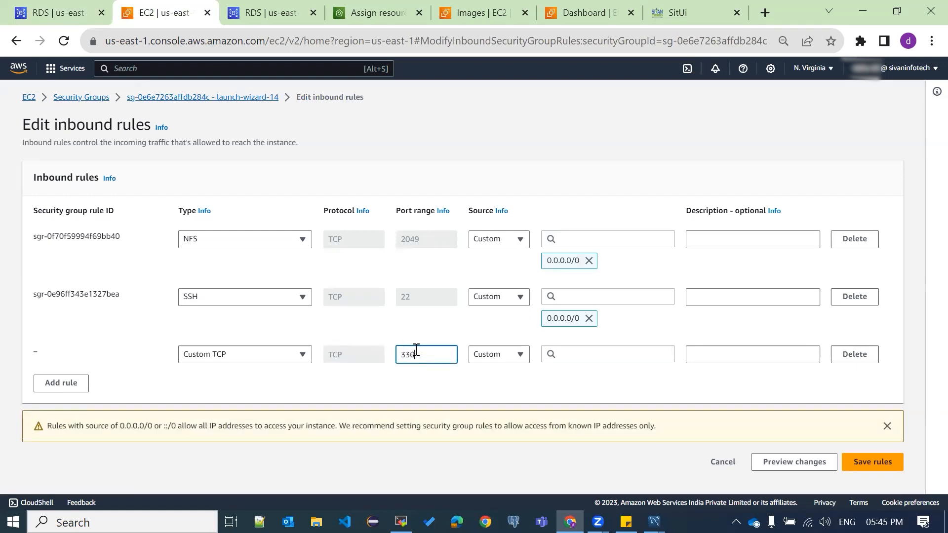
pyautogui.write('3306')
pyautogui.click(543, 384)
pyautogui.click(520, 359)
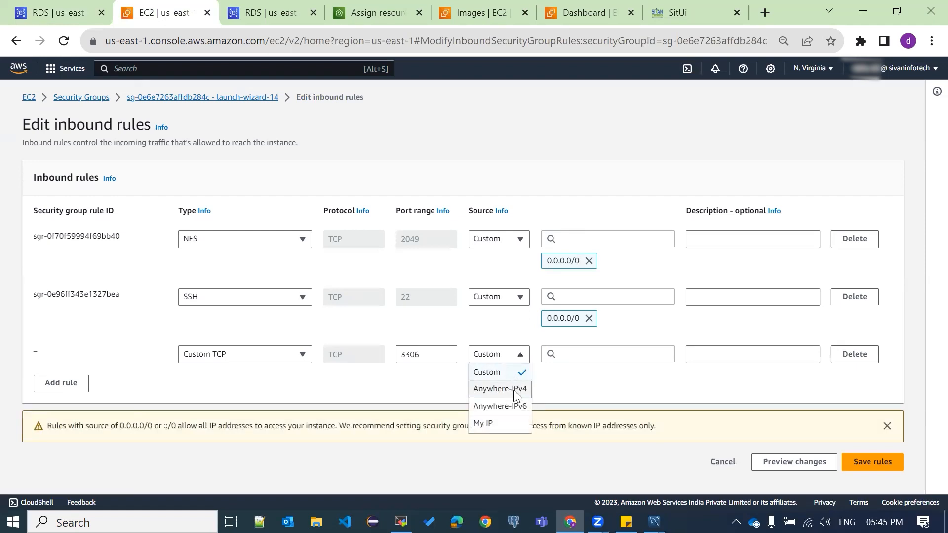
pyautogui.click(516, 388)
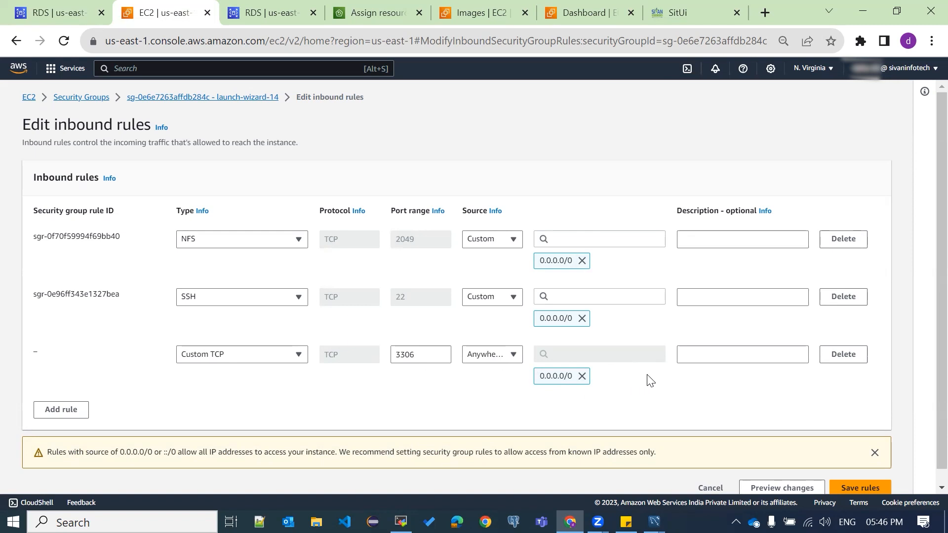
pyautogui.click(853, 485)
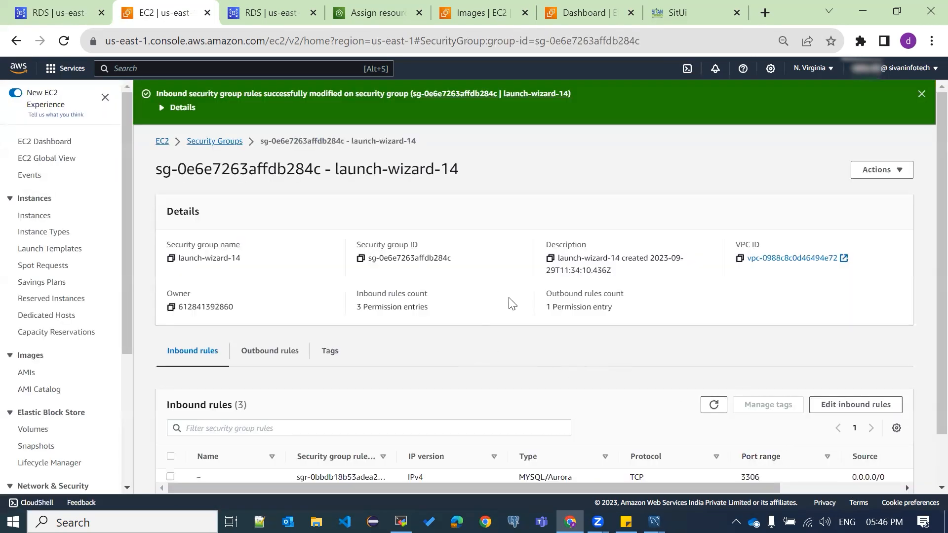
# Check the instance status in the RDS console, then test the rds connection in MySQL Workbench and save it.
pyautogui.click(60, 13)
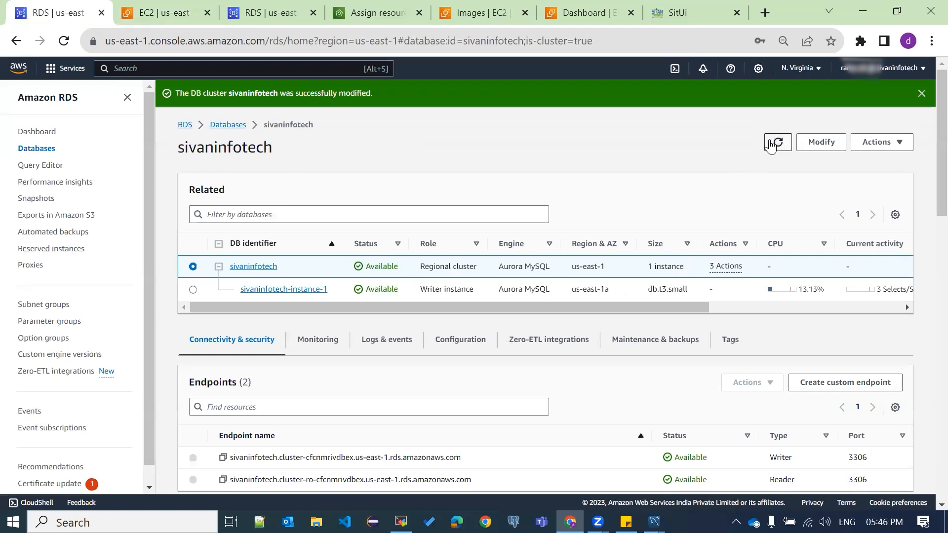
pyautogui.moveTo(654, 522)
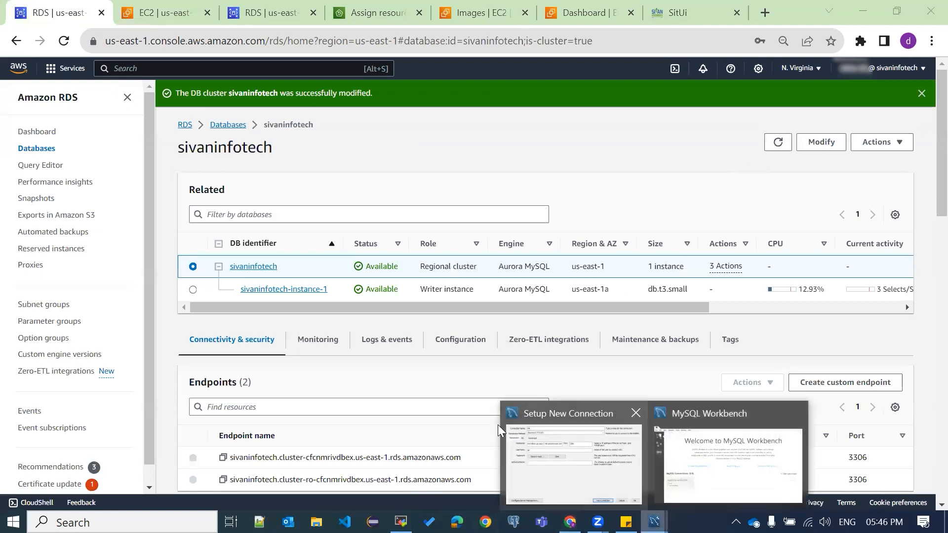
pyautogui.click(603, 462)
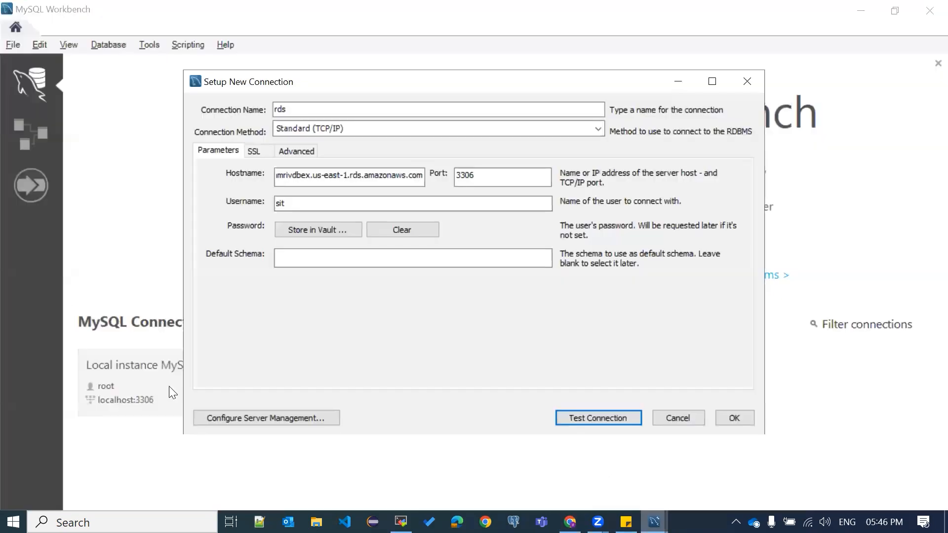
pyautogui.click(591, 413)
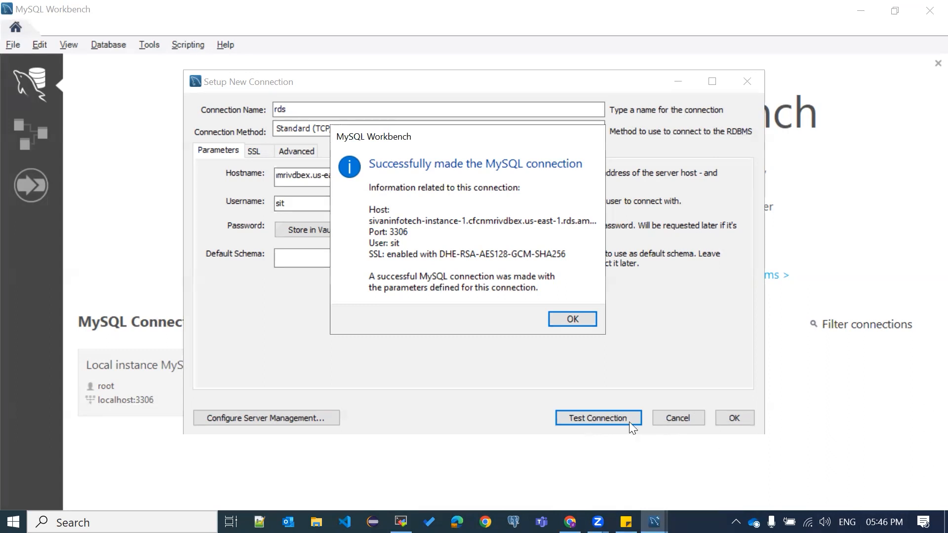
pyautogui.click(571, 318)
pyautogui.click(740, 419)
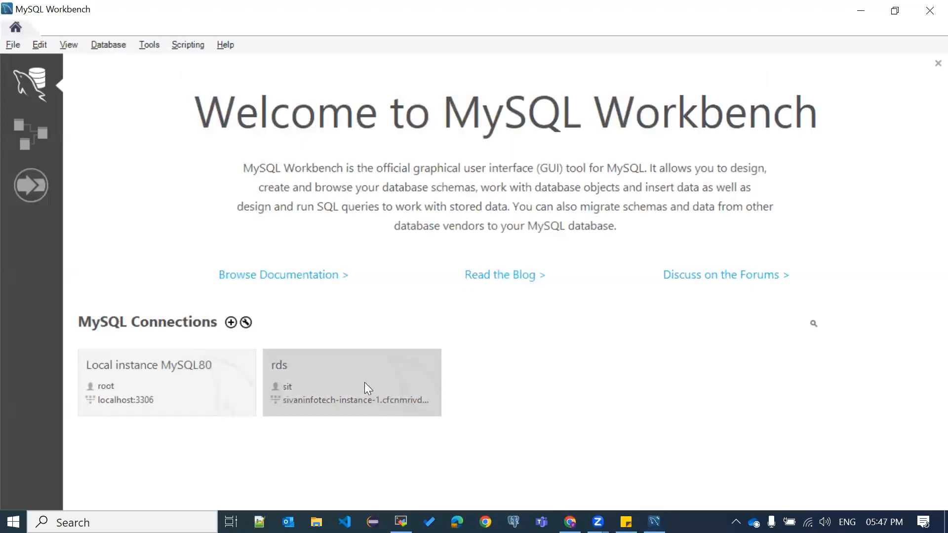
# Open the saved rds connection and expand the sivaninfotech schema.
pyautogui.click(356, 389)
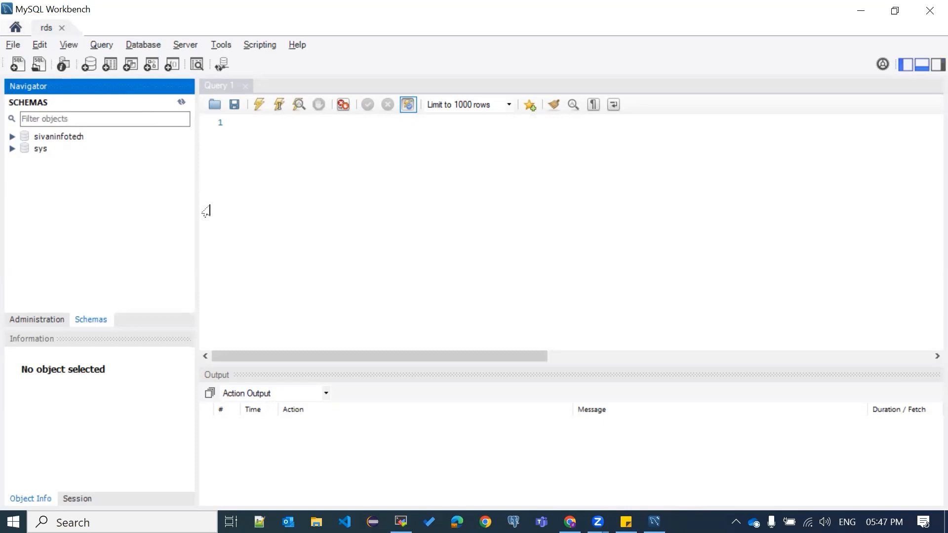
pyautogui.click(11, 137)
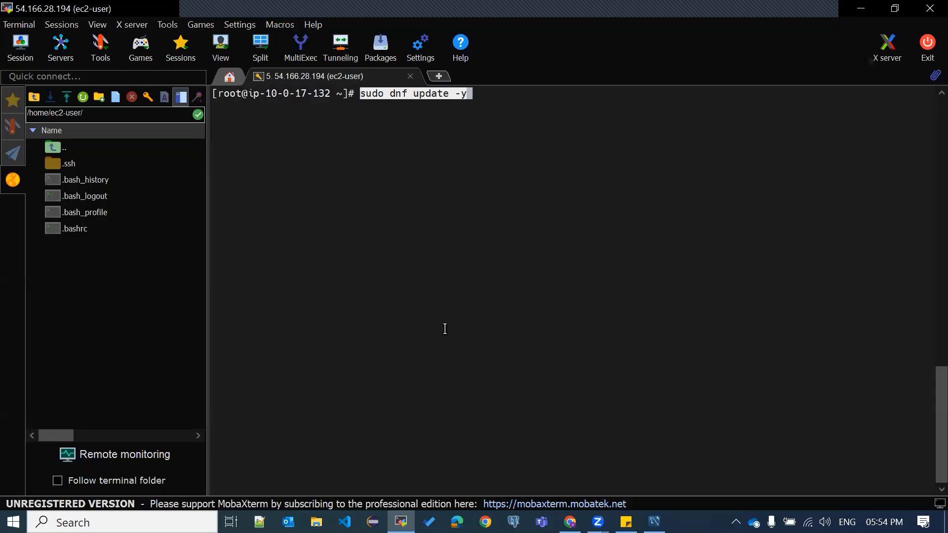
# Update the EC2 server's packages in the MobaXterm session with sudo dnf update -y.
pyautogui.press('Return')
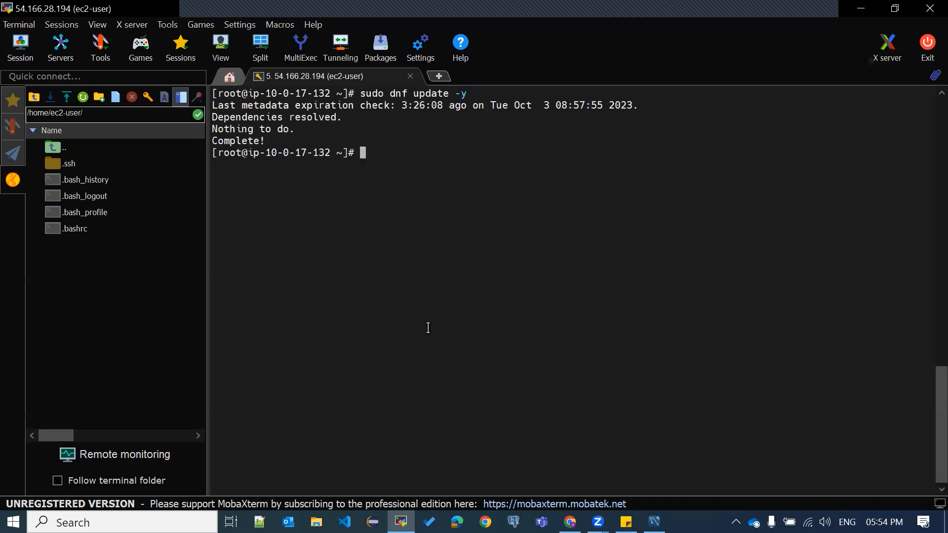
# Copy the MariaDB client install command from the AWS guide, run sudo dnf install mariadb105 in the MobaXterm session, and accept the installation.
pyautogui.hotkey('alt', 'Tab')
pyautogui.click(697, 398)
pyautogui.hotkey('alt', 'Tab')
pyautogui.rightClick(671, 376)
pyautogui.press('Return')
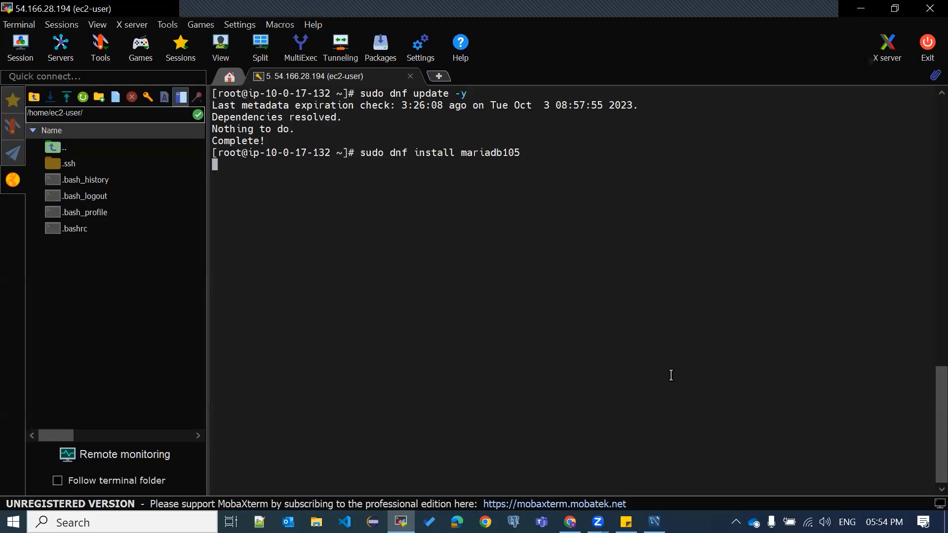
pyautogui.write('y')
pyautogui.press('Return')
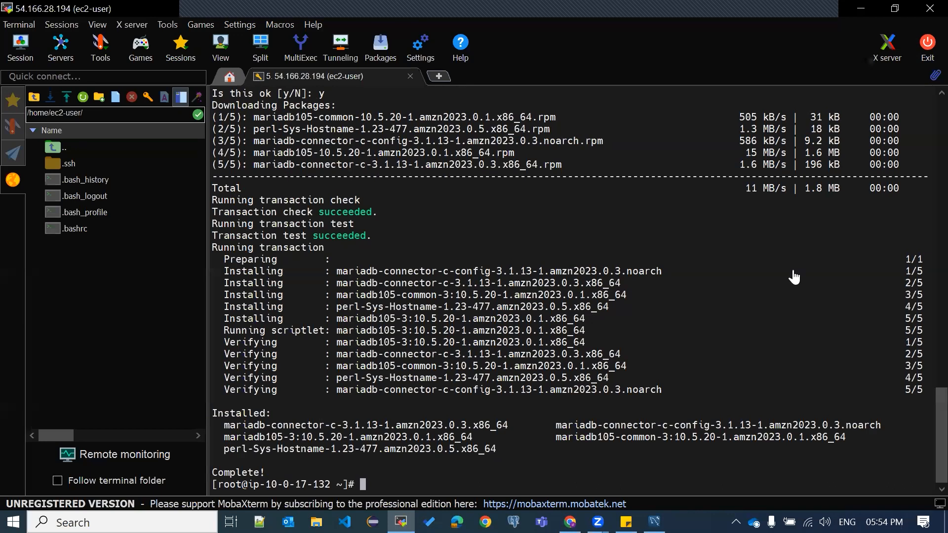
# Copy the mysql -h endpoint -P 3306 -u admin -p command from the AWS guide into the sticky note below the username.
pyautogui.hotkey('alt', 'Tab')
pyautogui.scroll(-5, 588, 303)
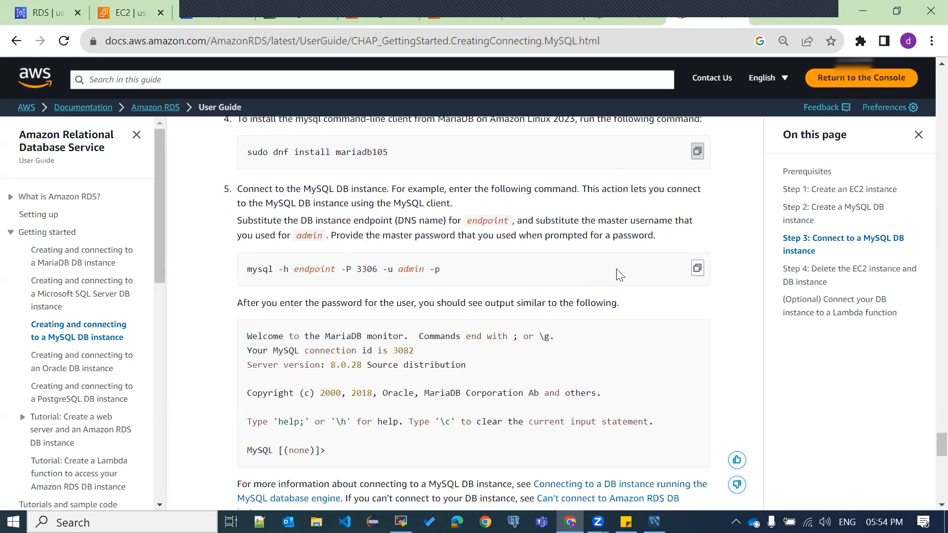
pyautogui.click(697, 268)
pyautogui.hotkey('alt', 'Tab')
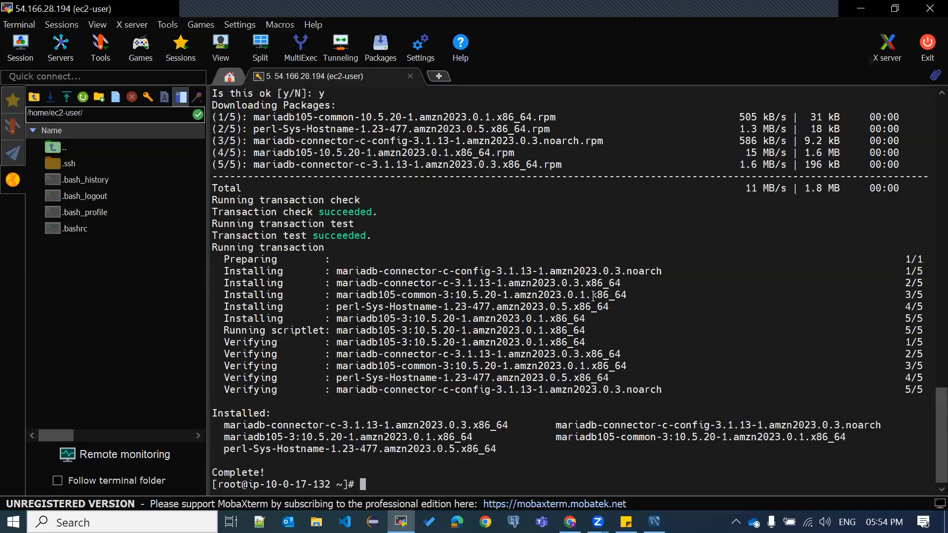
pyautogui.click(626, 522)
pyautogui.click(592, 260)
pyautogui.press('Return')
pyautogui.press('Return')
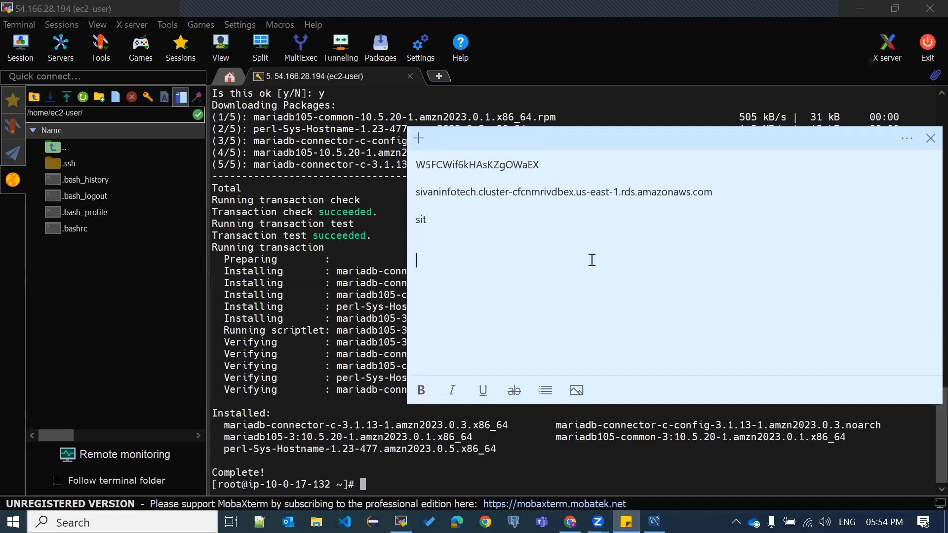
pyautogui.hotkey('ctrl', 'v')
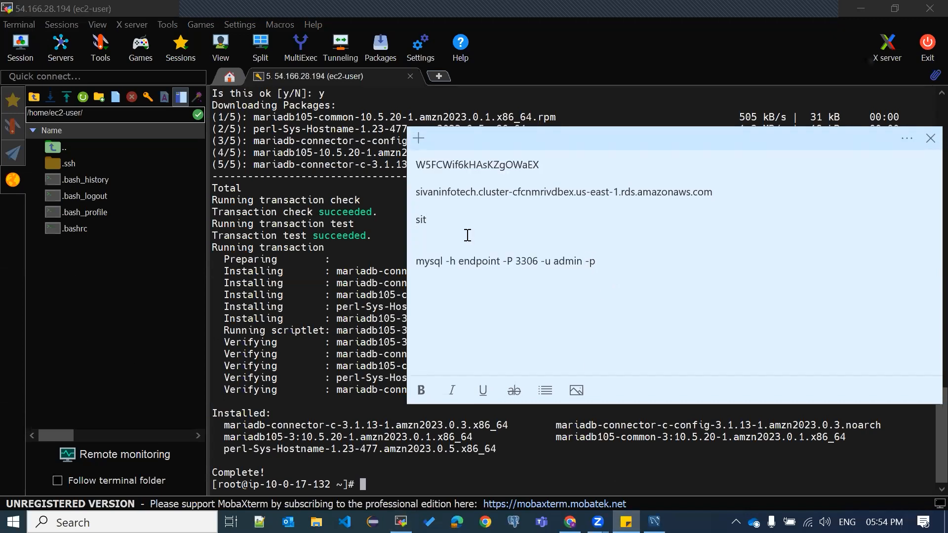
# Replace the endpoint placeholder in the note's mysql command with sivaninfotech.cluster-cfcnmrivdbex.us-east-1.rds.amazonaws.com.
pyautogui.moveTo(445, 263); pyautogui.dragTo(459, 263)
pyautogui.click(711, 191)
pyautogui.moveTo(711, 191); pyautogui.dragTo(417, 196)
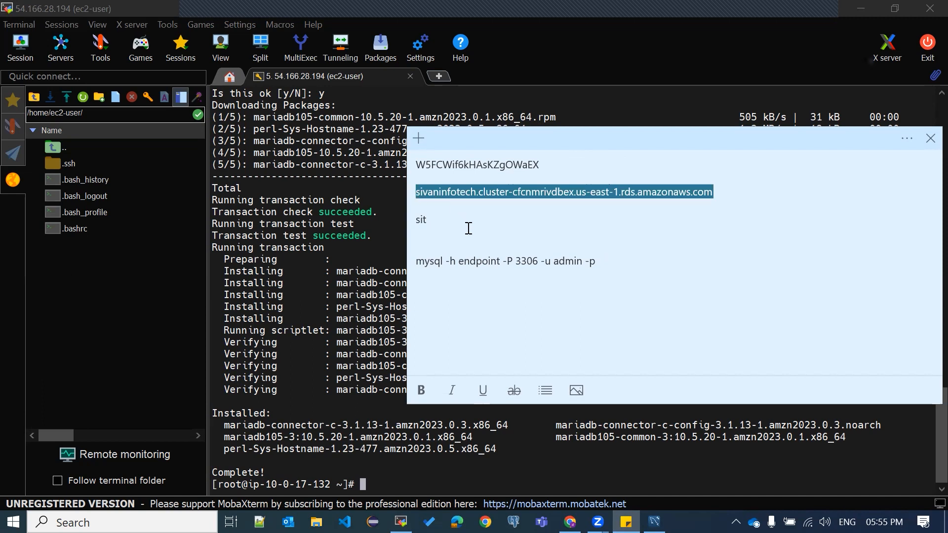
pyautogui.moveTo(456, 261); pyautogui.dragTo(498, 261)
pyautogui.hotkey('shift', 'Right')
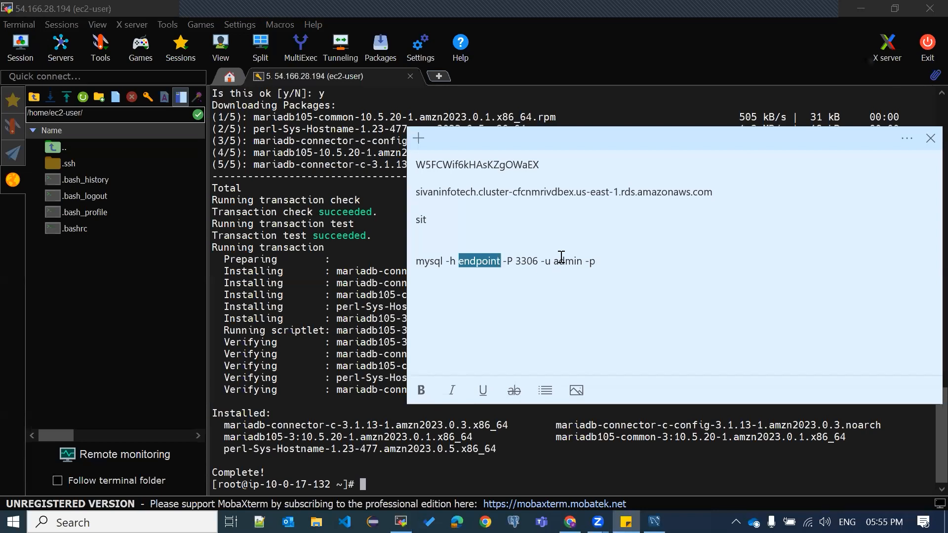
pyautogui.hotkey('ctrl', 'v')
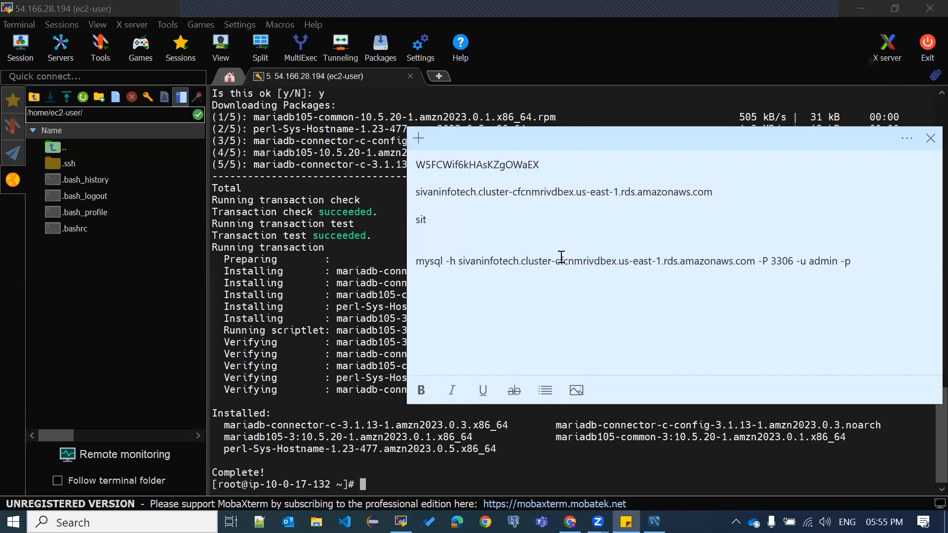
# Change the username in the note's mysql command from admin to sit and copy the whole command.
pyautogui.press('Right')
pyautogui.press('Right')
pyautogui.press('Right')
pyautogui.press('Right')
pyautogui.press('Right')
pyautogui.press('Right')
pyautogui.press('Right')
pyautogui.press('Right')
pyautogui.press('Right')
pyautogui.press('Right')
pyautogui.press('Right')
pyautogui.press('Right')
pyautogui.press('Right')
pyautogui.press('BackSpace')
pyautogui.press('BackSpace')
pyautogui.press('BackSpace')
pyautogui.press('BackSpace')
pyautogui.press('BackSpace')
pyautogui.write('sit')
pyautogui.moveTo(417, 262); pyautogui.dragTo(834, 260)
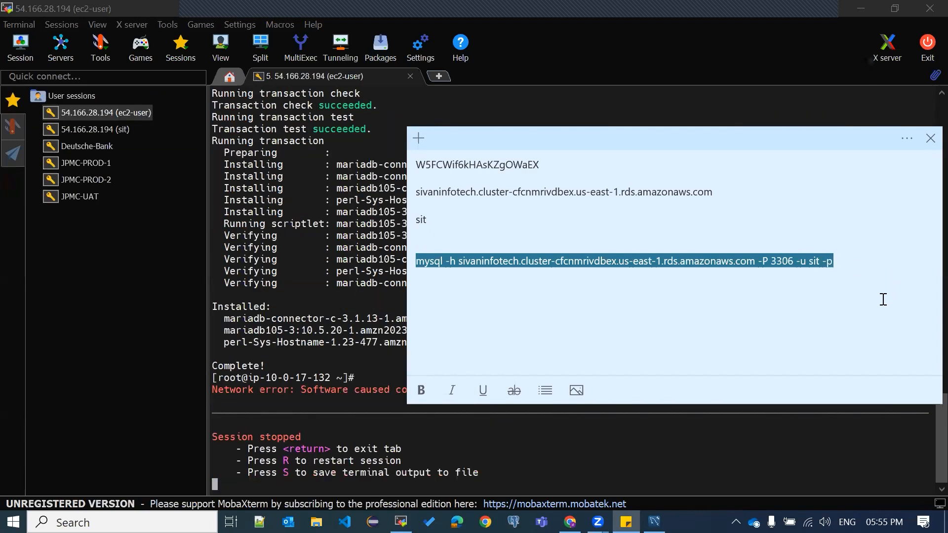
pyautogui.click(883, 299)
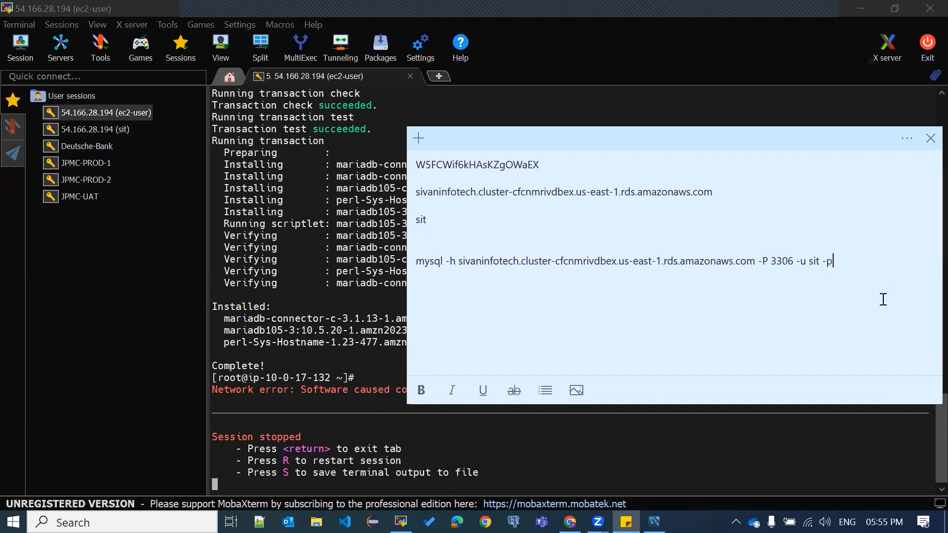
# Restart the stopped ec2-user SSH session, switch to root with sudo -i, and clear the terminal.
pyautogui.click(543, 408)
pyautogui.press('r')
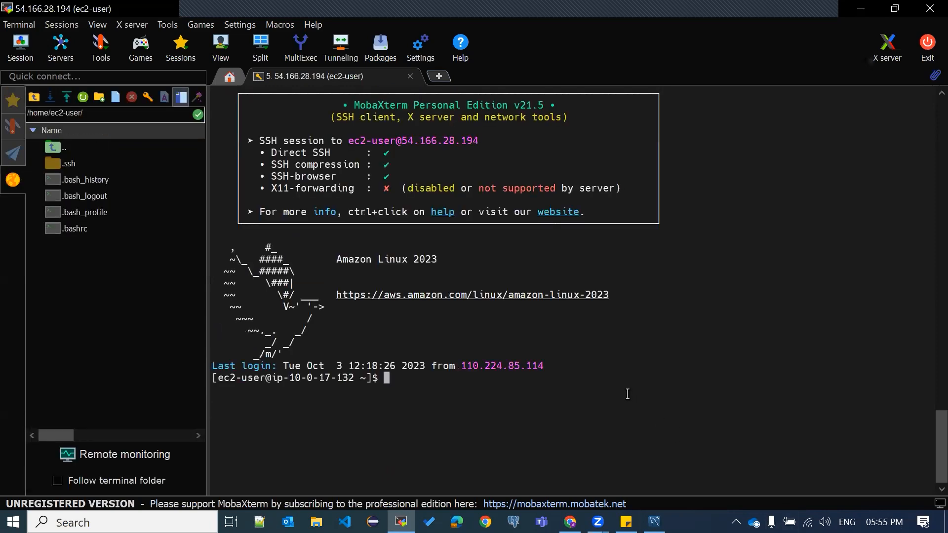
pyautogui.write('sudo -i')
pyautogui.press('Return')
pyautogui.hotkey('ctrl', 'l')
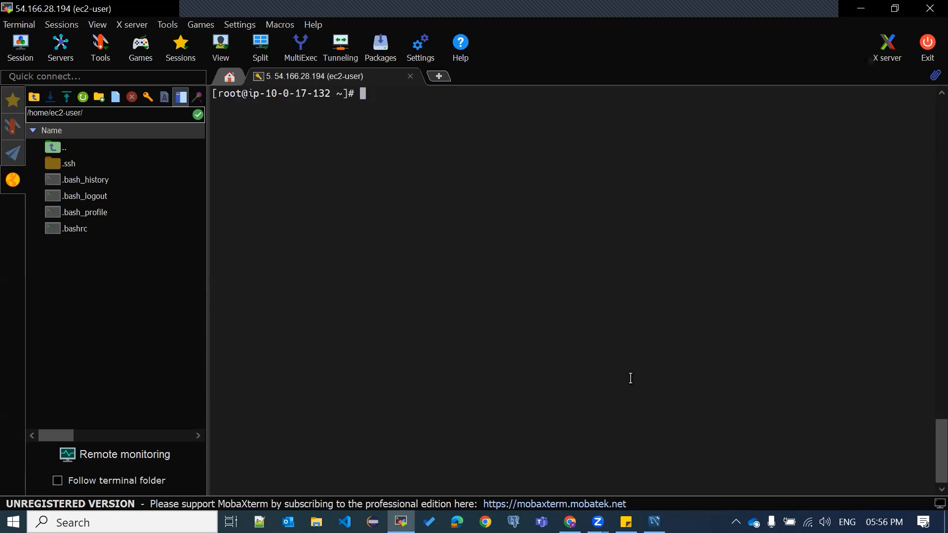
# Run the copied mysql command in the EC2 terminal and enter the database master password from the note.
pyautogui.rightClick(630, 379)
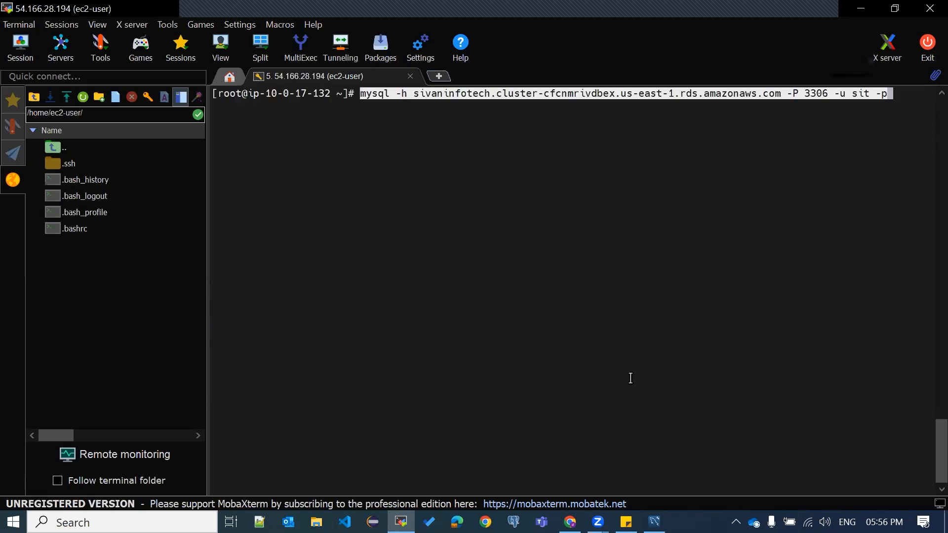
pyautogui.press('Return')
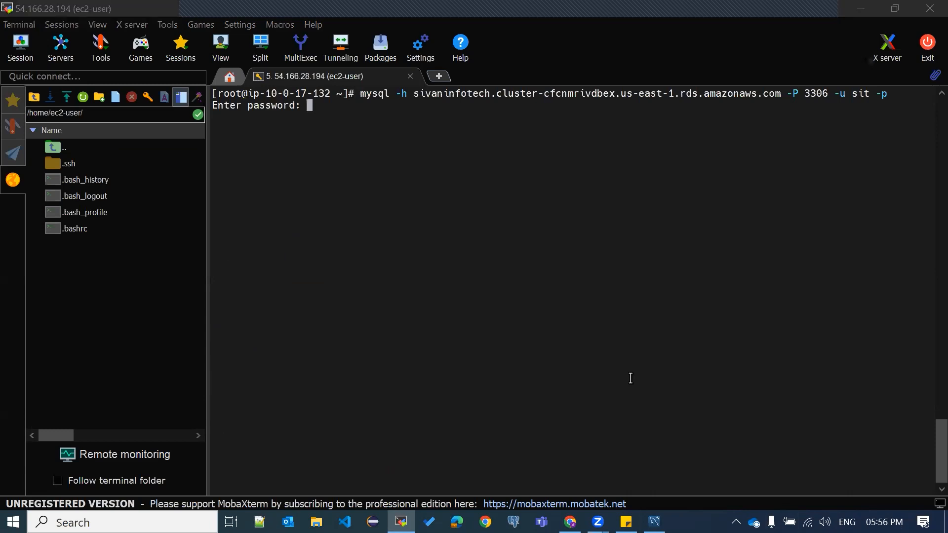
pyautogui.hotkey('alt', 'Tab')
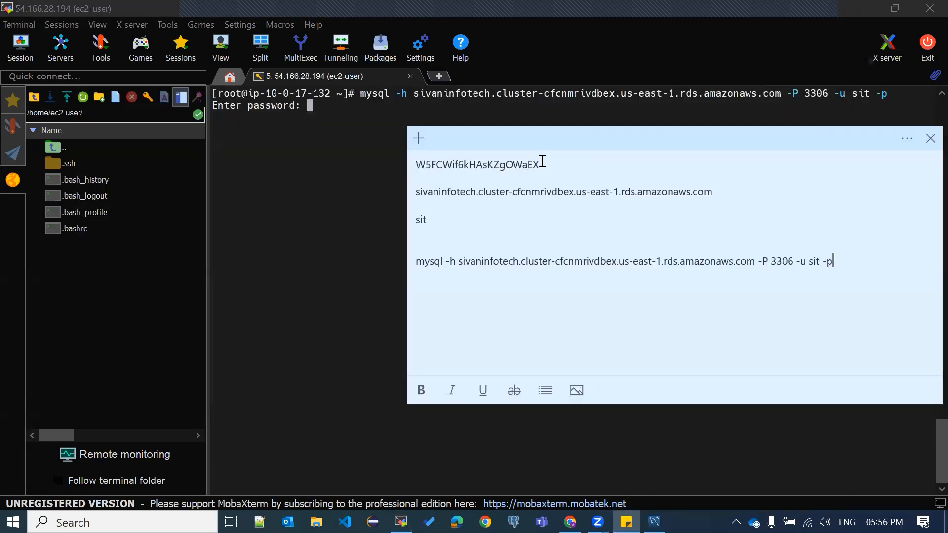
pyautogui.moveTo(541, 165); pyautogui.dragTo(419, 166)
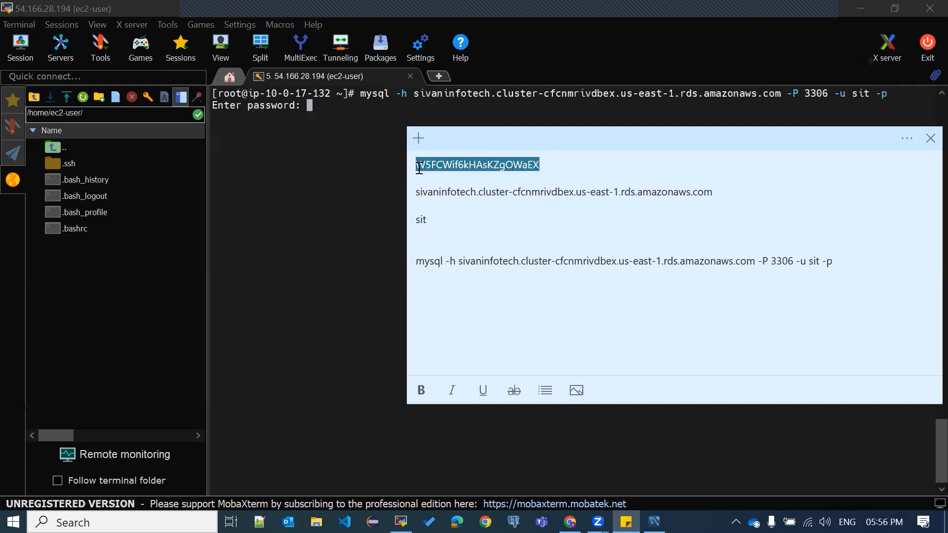
pyautogui.hotkey('alt', 'Tab')
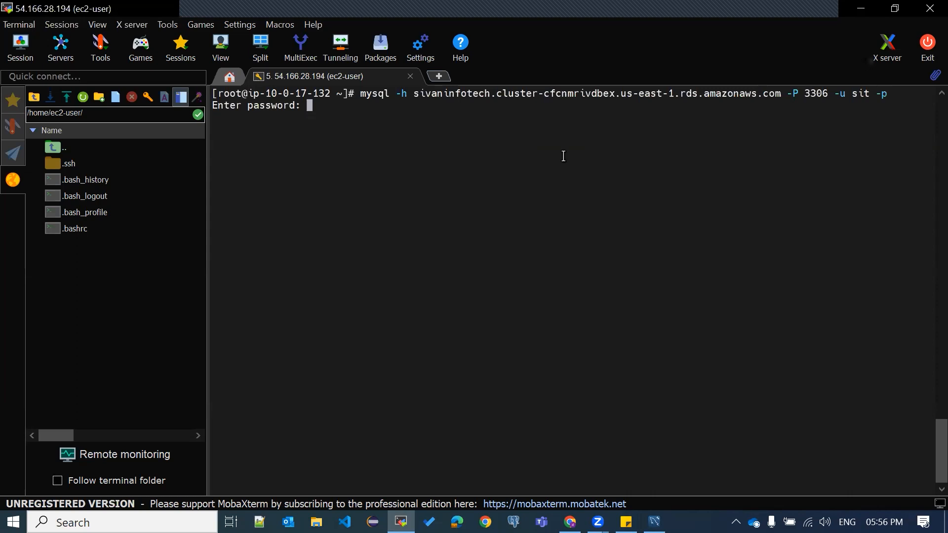
pyautogui.press('Return')
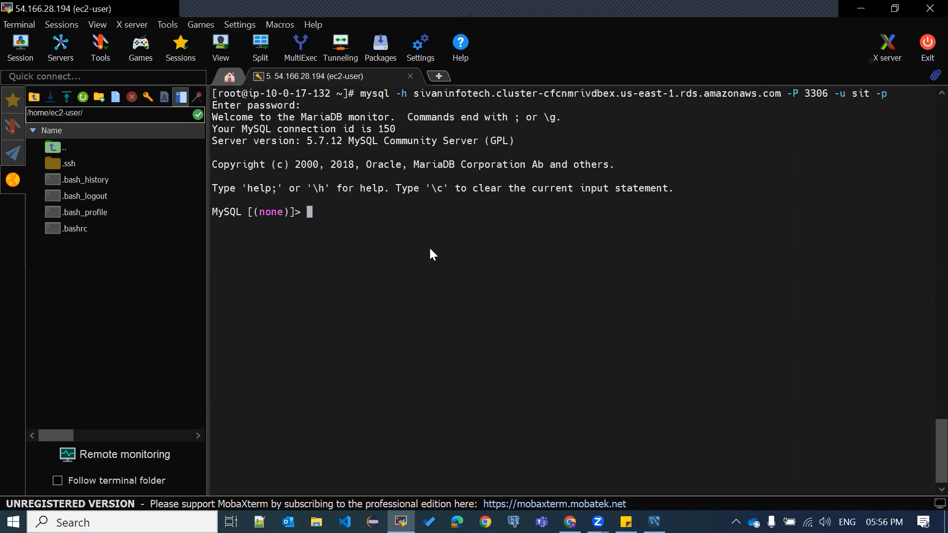
# Switch to the RDS console in the browser and open the custom parameter group sit-pg.
pyautogui.hotkey('alt', 'Tab')
pyautogui.hotkey('alt', 'Tab')
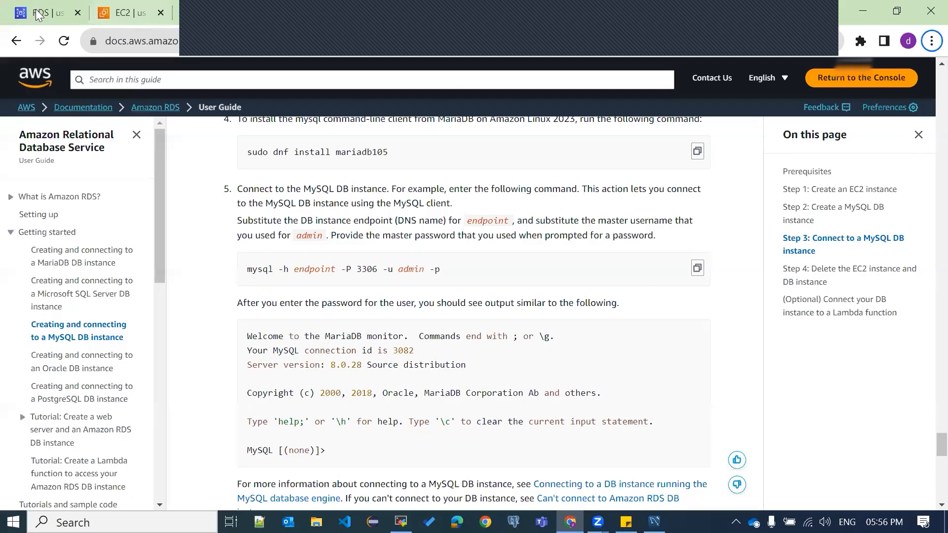
pyautogui.click(38, 15)
pyautogui.scroll(-1, 84, 314)
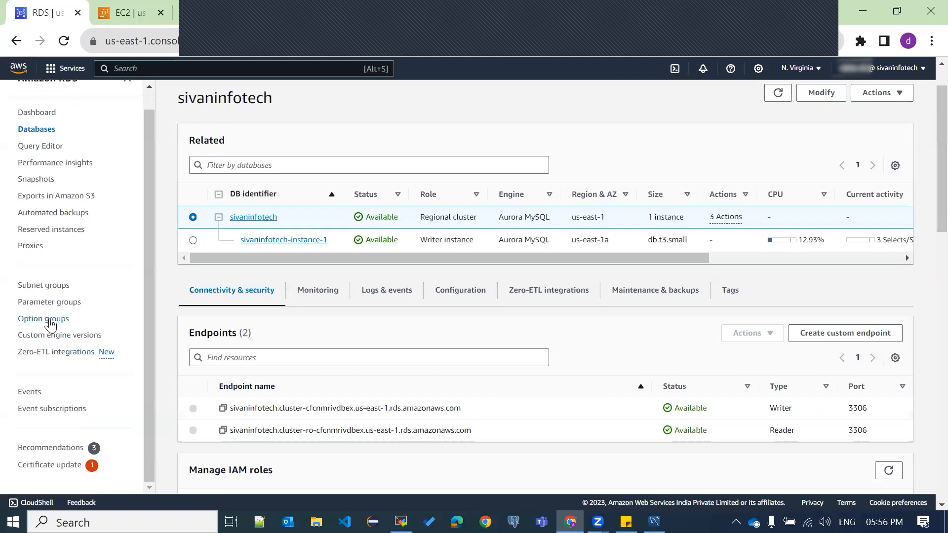
pyautogui.click(51, 302)
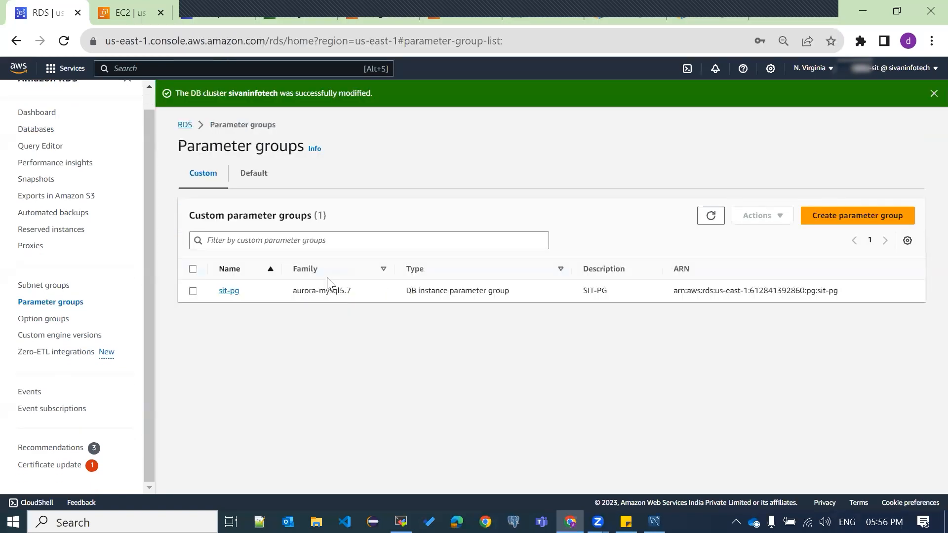
pyautogui.click(229, 291)
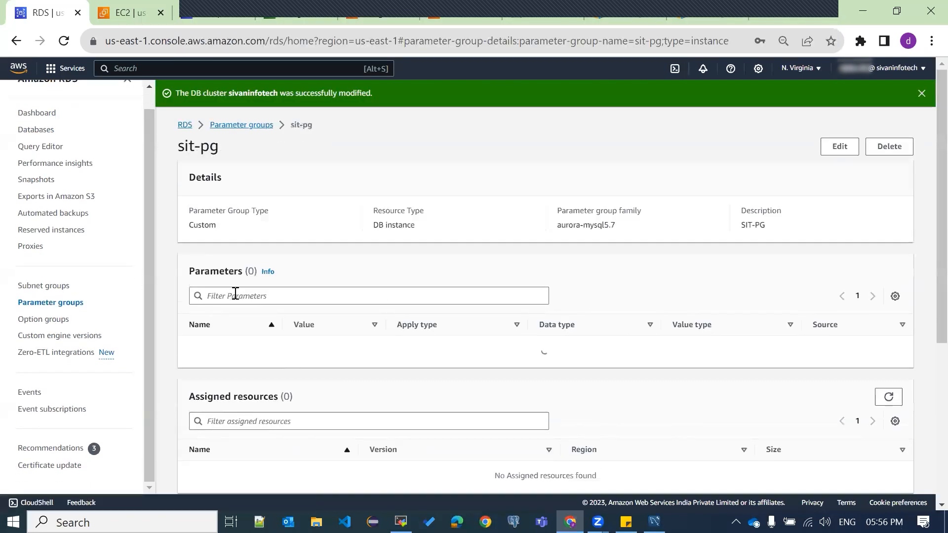
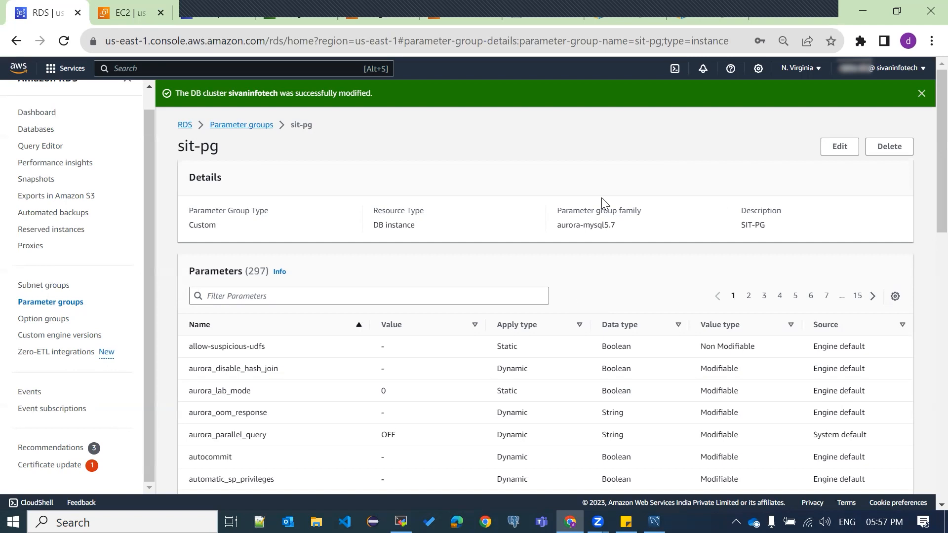
# View the last page of sit-pg's parameters, then set the list's page size to 100 resources.
pyautogui.click(858, 296)
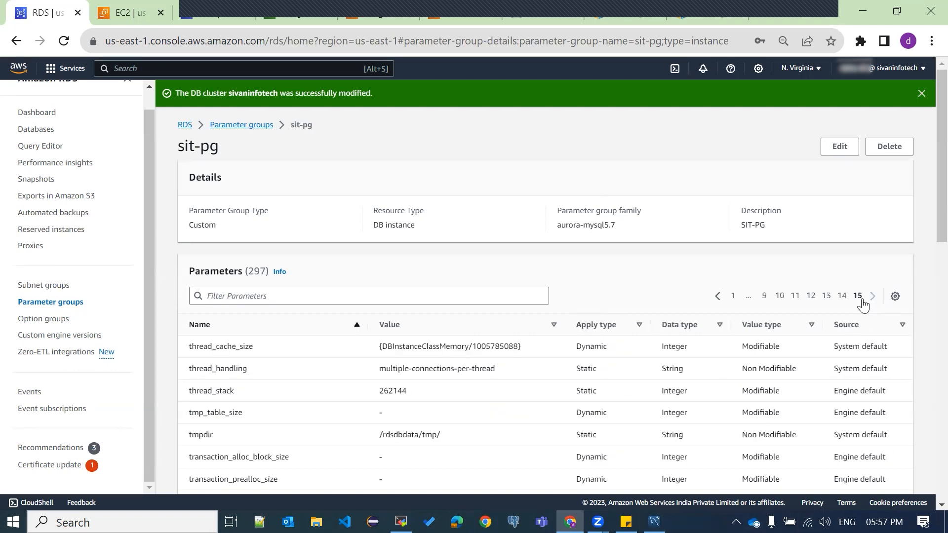
pyautogui.scroll(-5, 845, 362)
pyautogui.scroll(5, 843, 362)
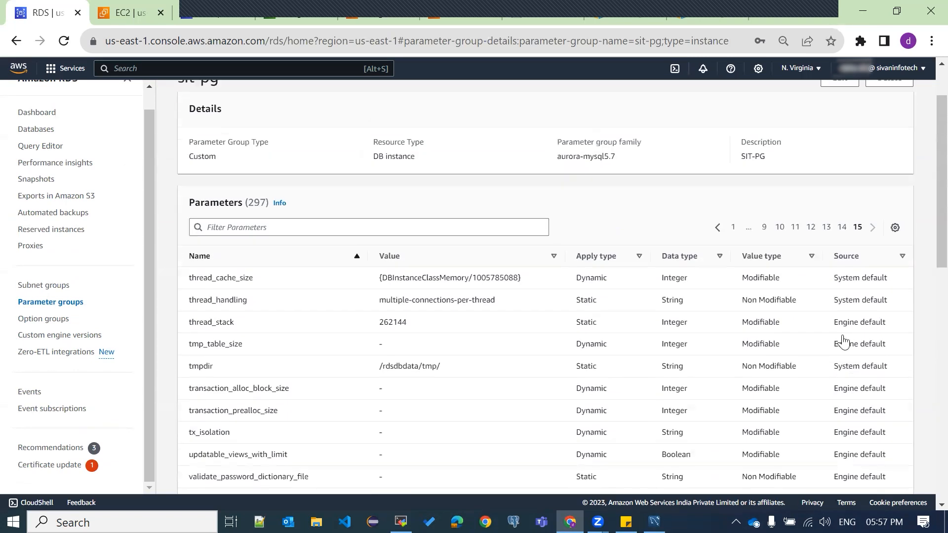
pyautogui.click(894, 296)
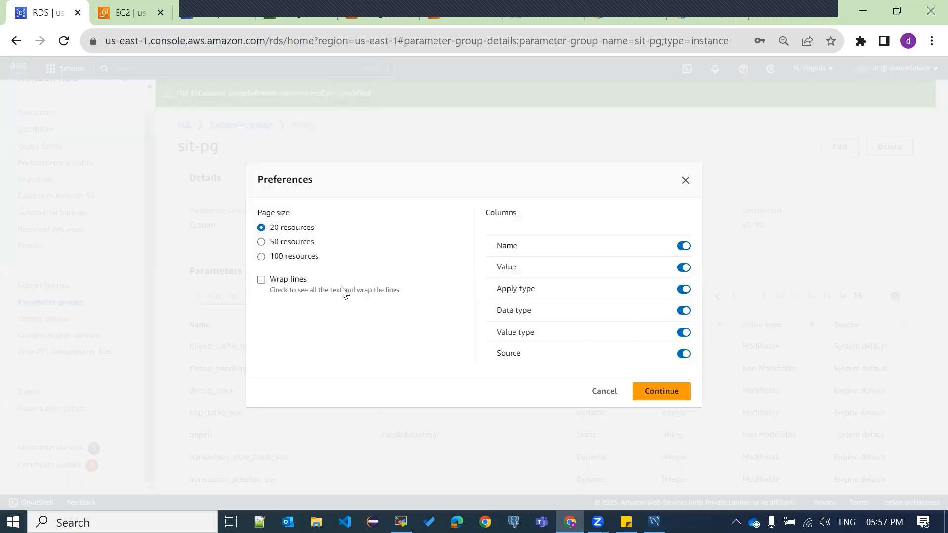
pyautogui.click(279, 258)
pyautogui.click(649, 391)
pyautogui.scroll(-5, 662, 365)
pyautogui.scroll(5, 288, 219)
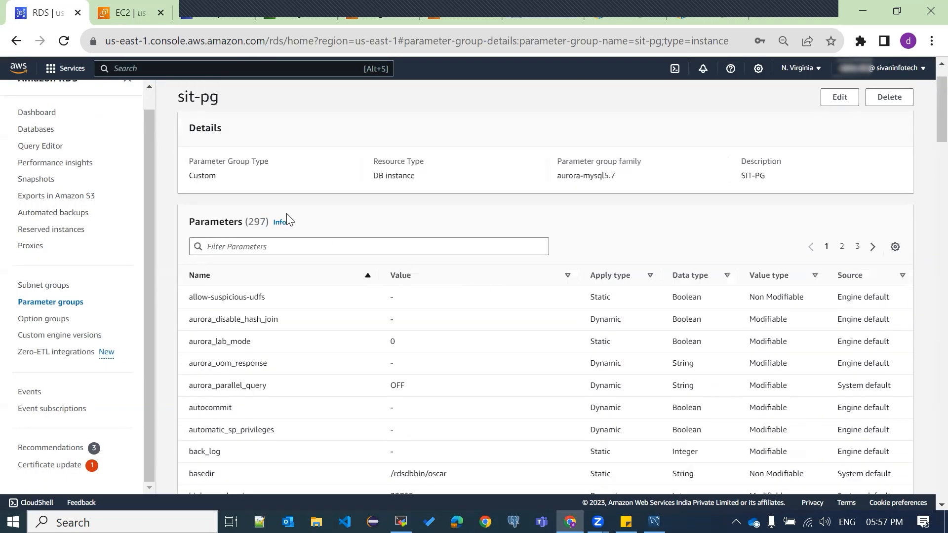
pyautogui.doubleClick(251, 222)
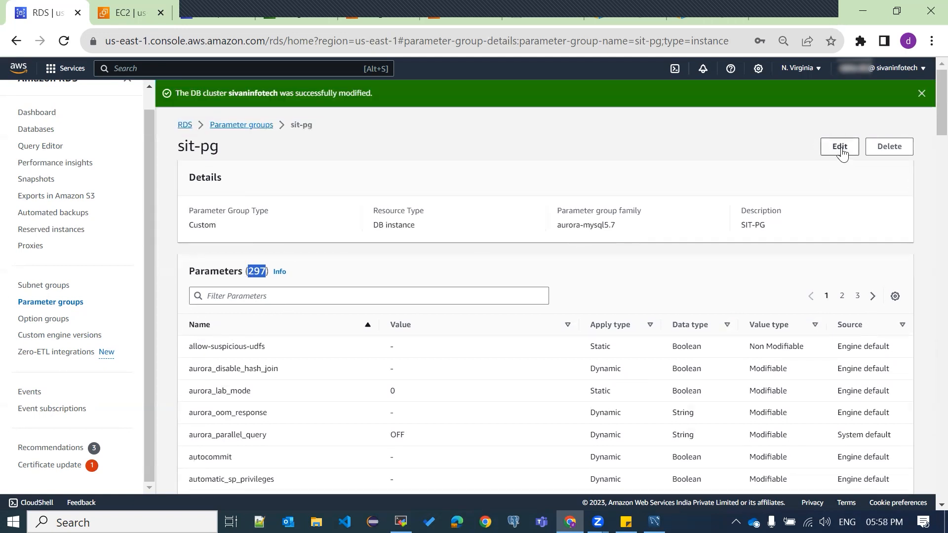
# Try setting aurora_lab_mode to 1 in the sit-pg parameter group and cancel the edit without saving.
pyautogui.click(839, 147)
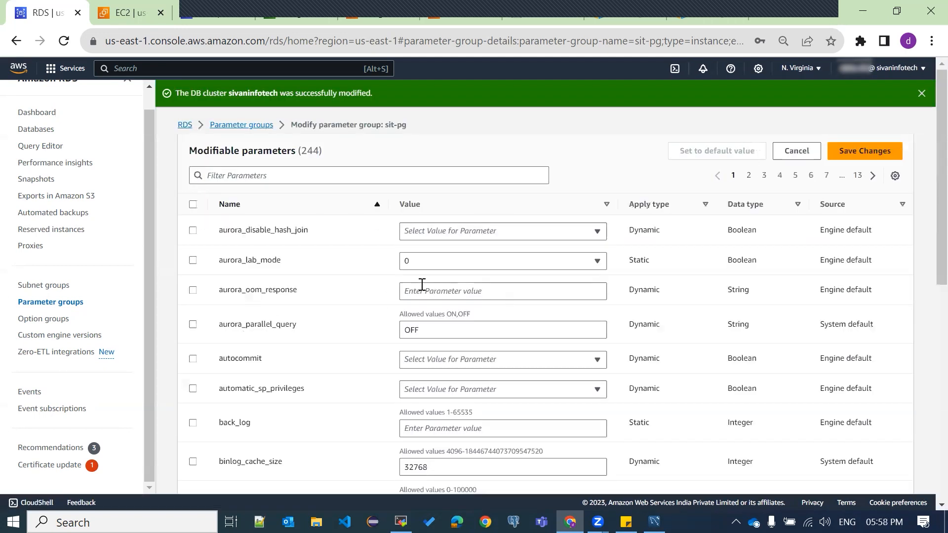
pyautogui.click(444, 267)
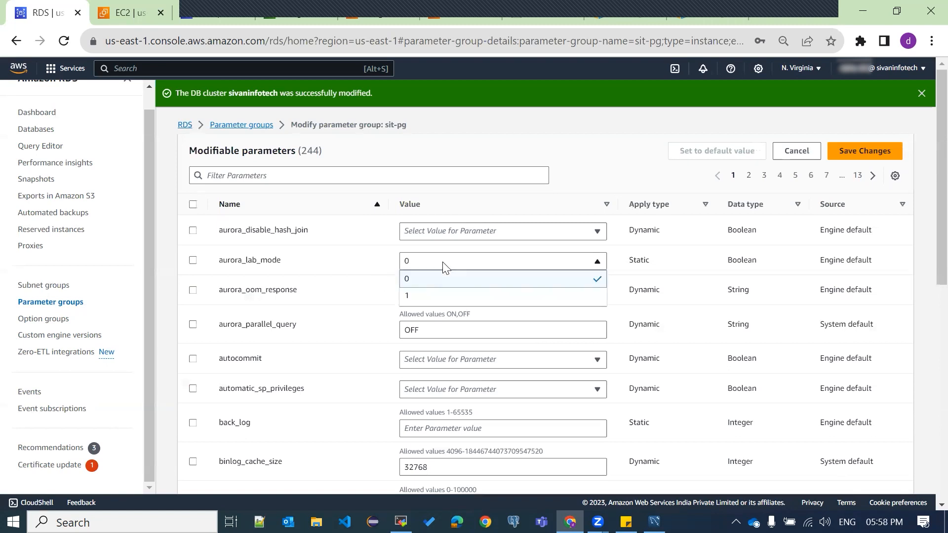
pyautogui.click(454, 296)
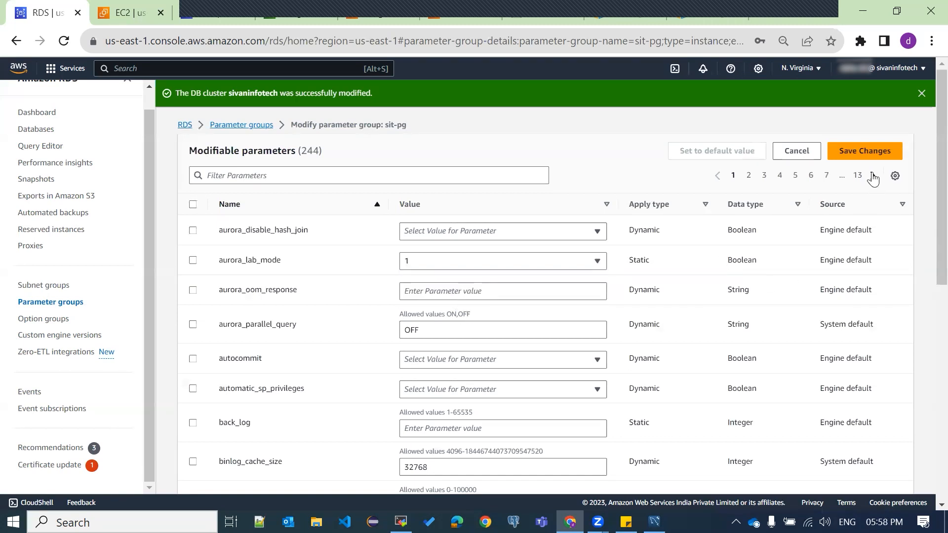
pyautogui.click(515, 269)
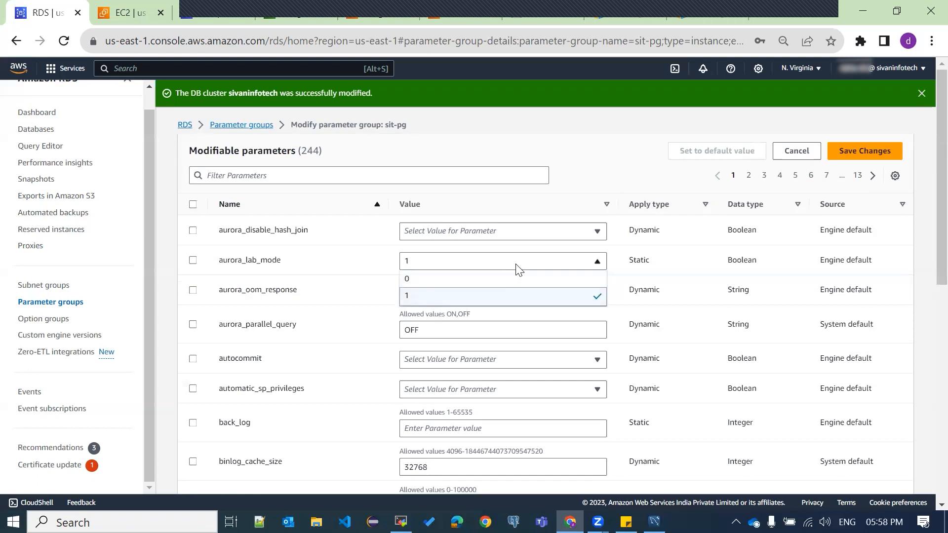
pyautogui.click(806, 156)
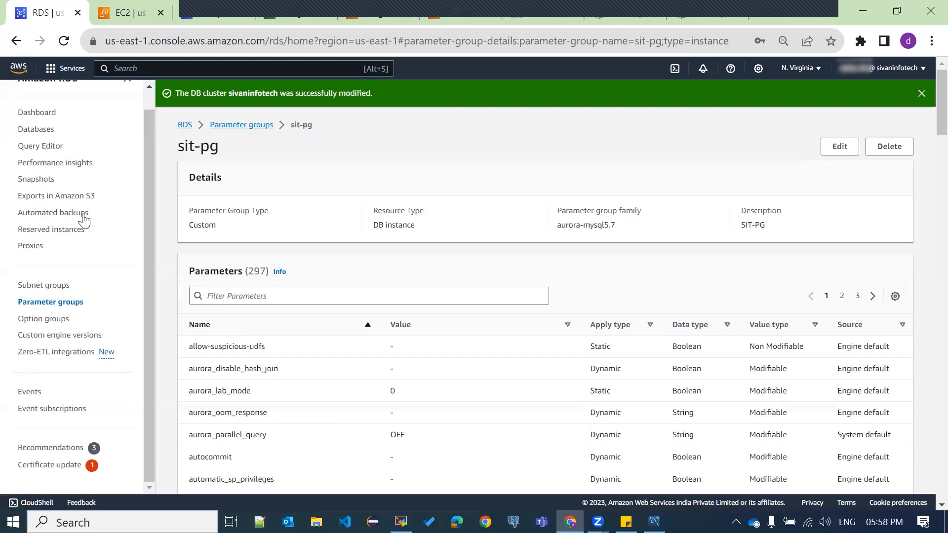
# Open the list of DB instances from the RDS dashboard and select the writer instance sivaninfotech-instance-1.
pyautogui.click(38, 112)
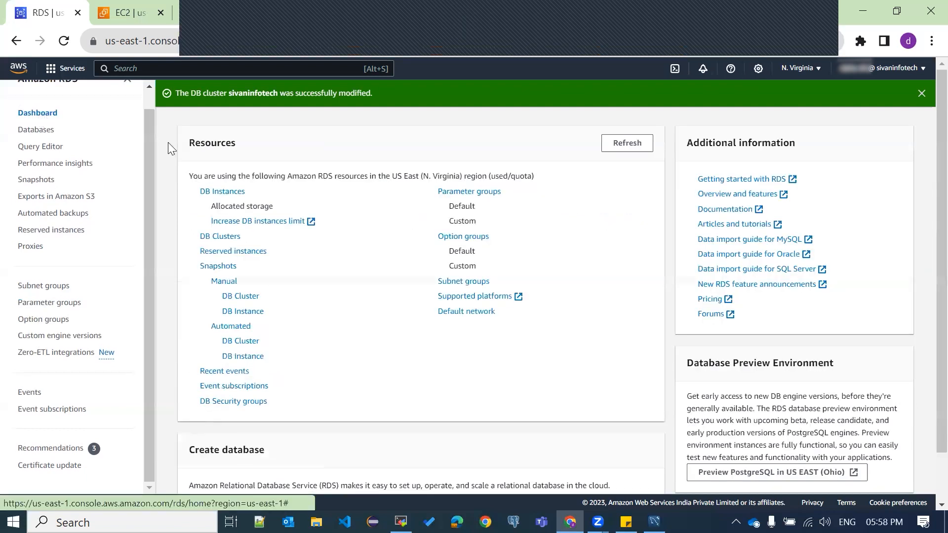
pyautogui.click(241, 192)
pyautogui.click(194, 326)
# Open the Take snapshot form for the selected instance, check its instance and snapshot name fields, and cancel it.
pyautogui.click(719, 226)
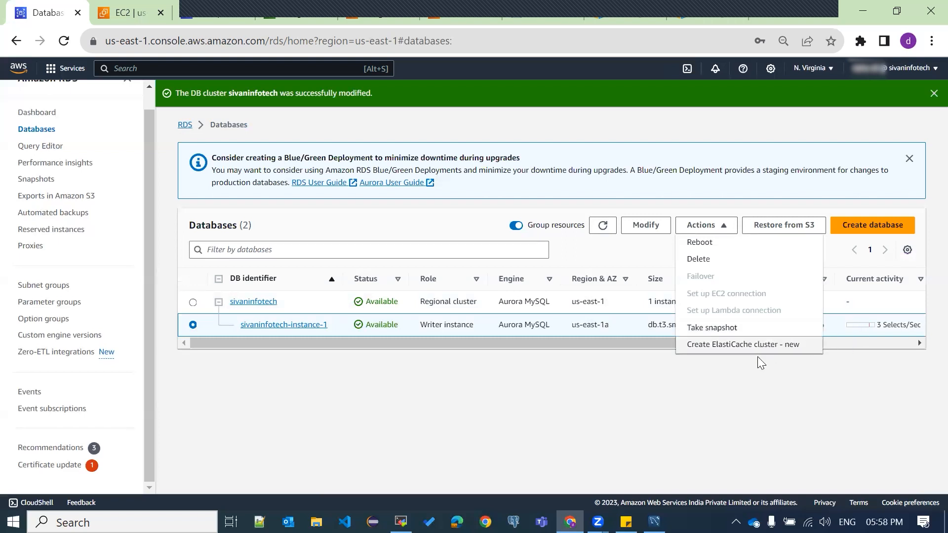
pyautogui.click(753, 330)
pyautogui.click(215, 266)
pyautogui.click(213, 268)
pyautogui.click(197, 313)
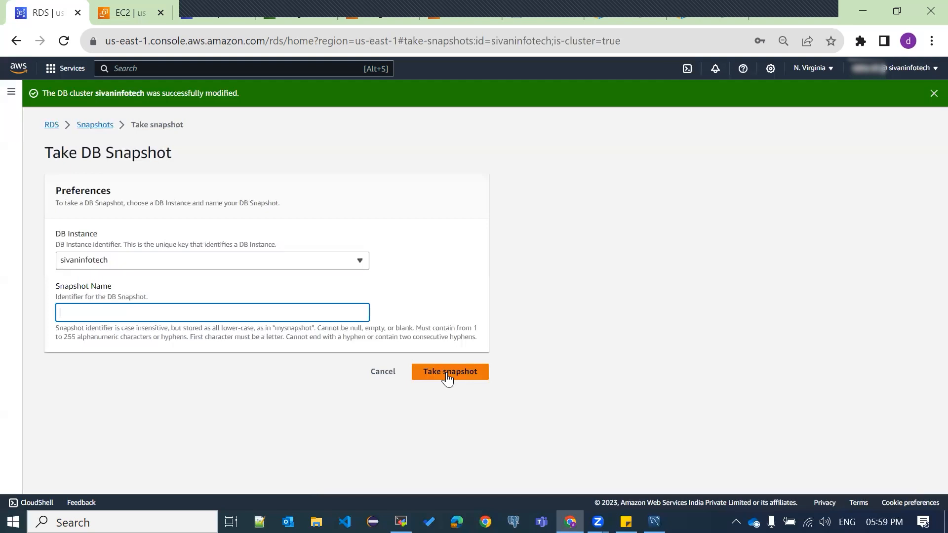
pyautogui.click(388, 380)
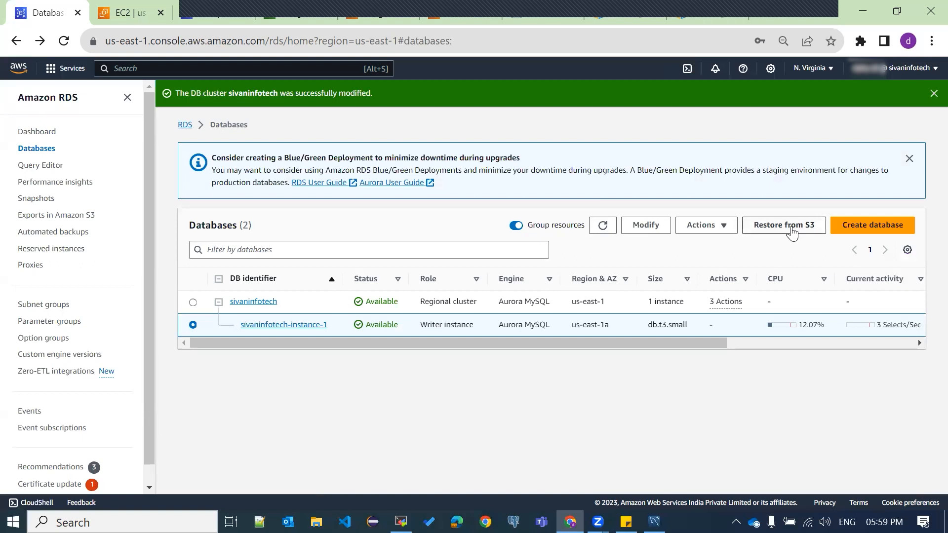
# Review the Restore from S3 form's bucket, engine, IAM role and storage options, then cancel without creating a database.
pyautogui.click(792, 228)
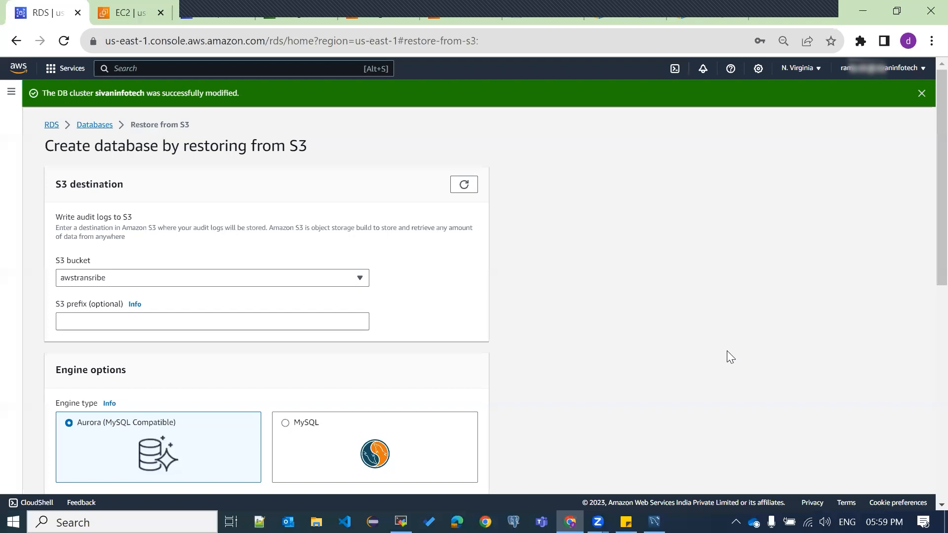
pyautogui.click(211, 277)
pyautogui.click(211, 277)
pyautogui.scroll(-4, 328, 355)
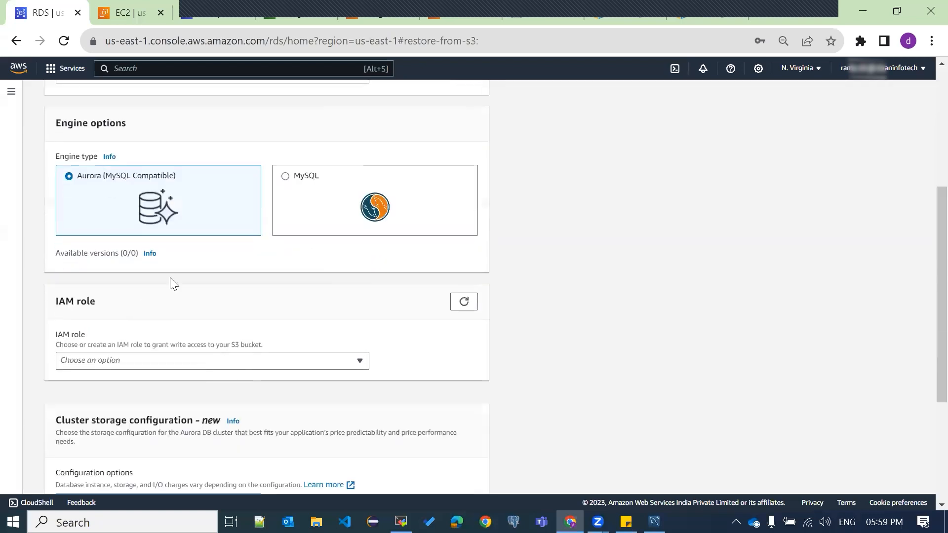
pyautogui.scroll(-3, 318, 327)
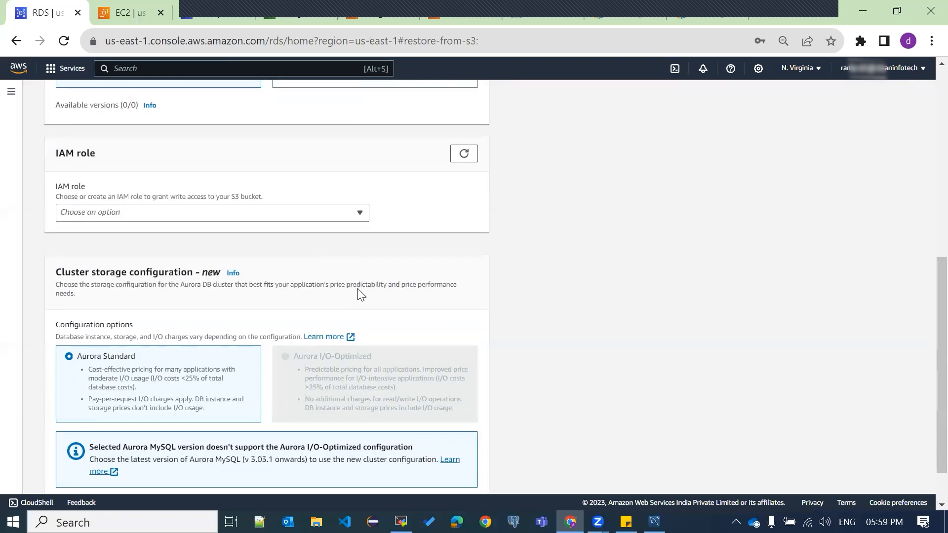
pyautogui.scroll(-1, 360, 294)
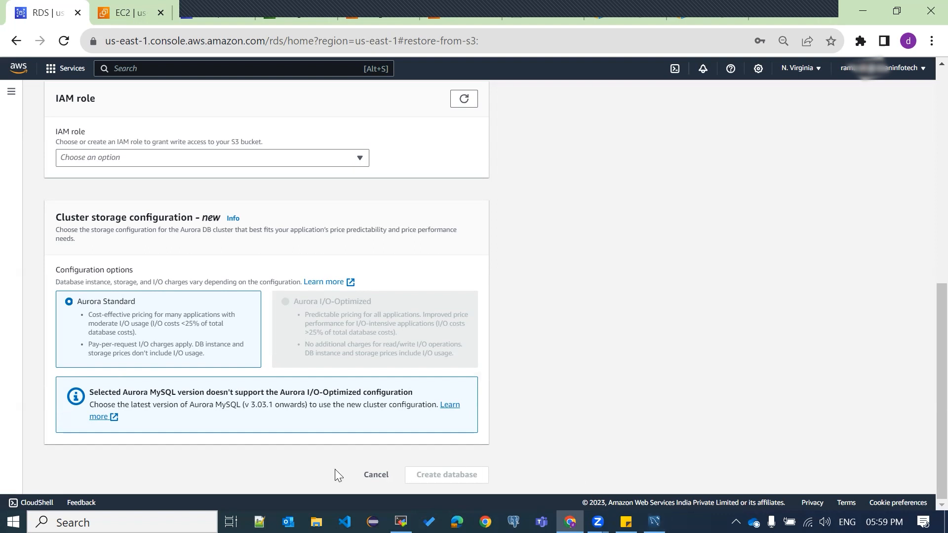
pyautogui.click(384, 475)
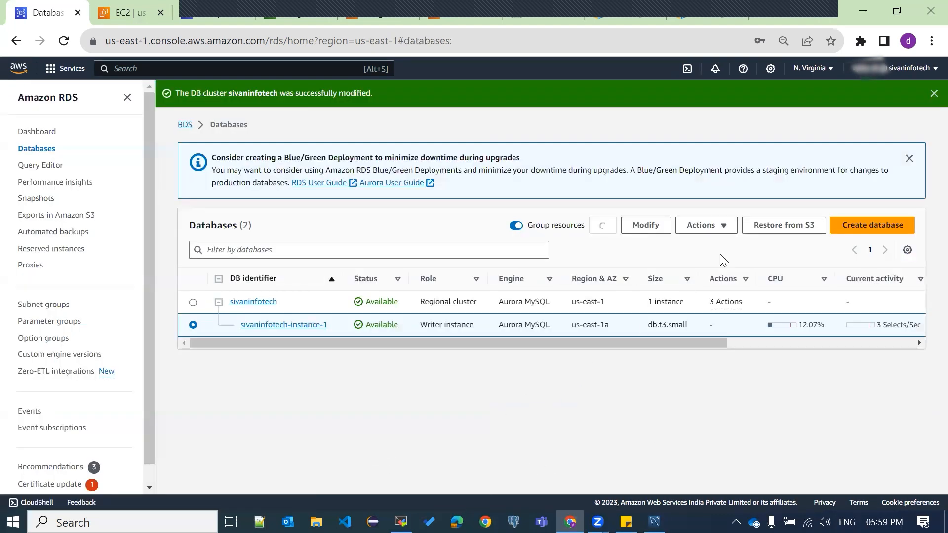
# Select the sivaninfotech regional cluster, try choosing Practice Server for an EC2 connection, and cancel the setup.
pyautogui.click(701, 226)
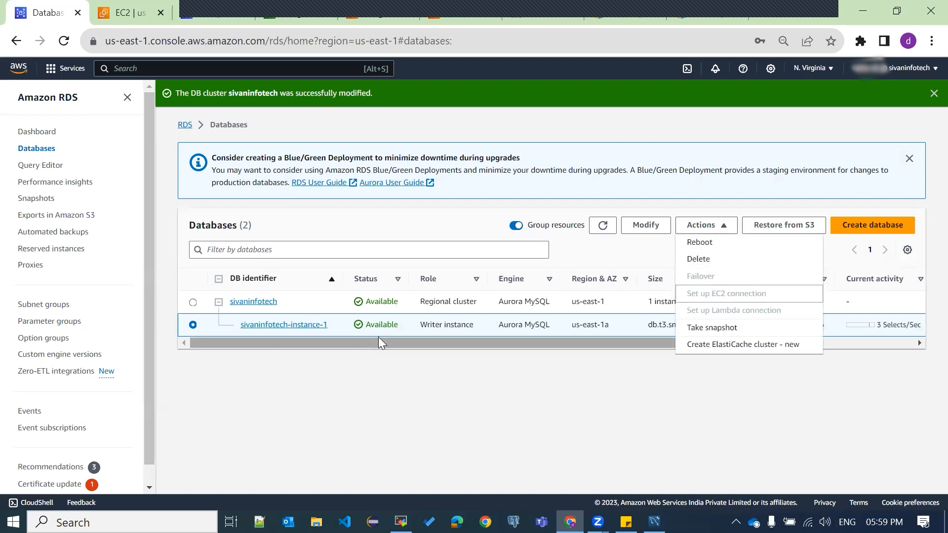
pyautogui.click(192, 302)
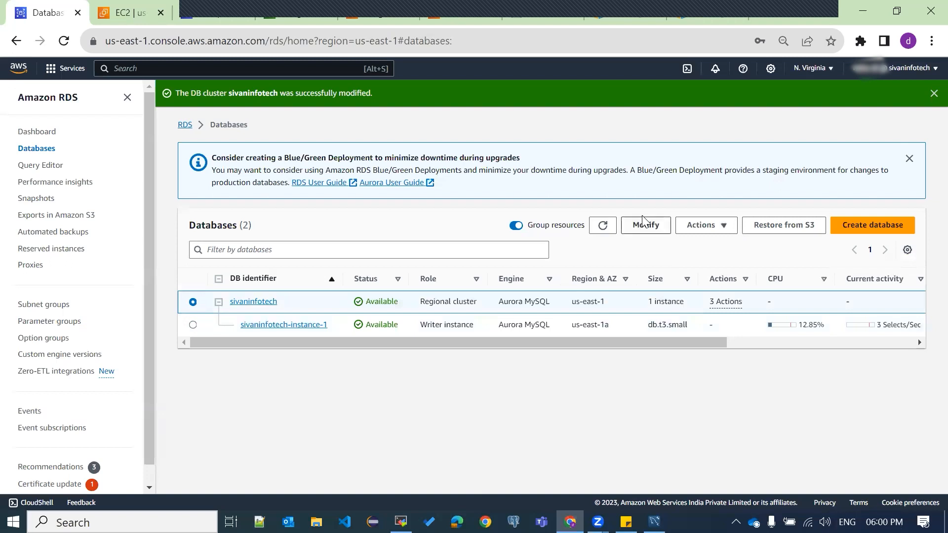
pyautogui.click(708, 226)
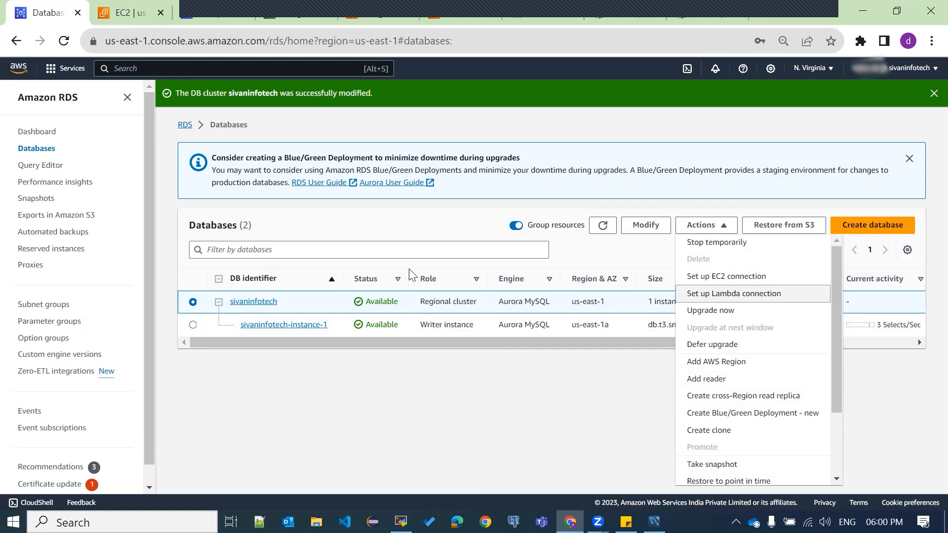
pyautogui.click(749, 277)
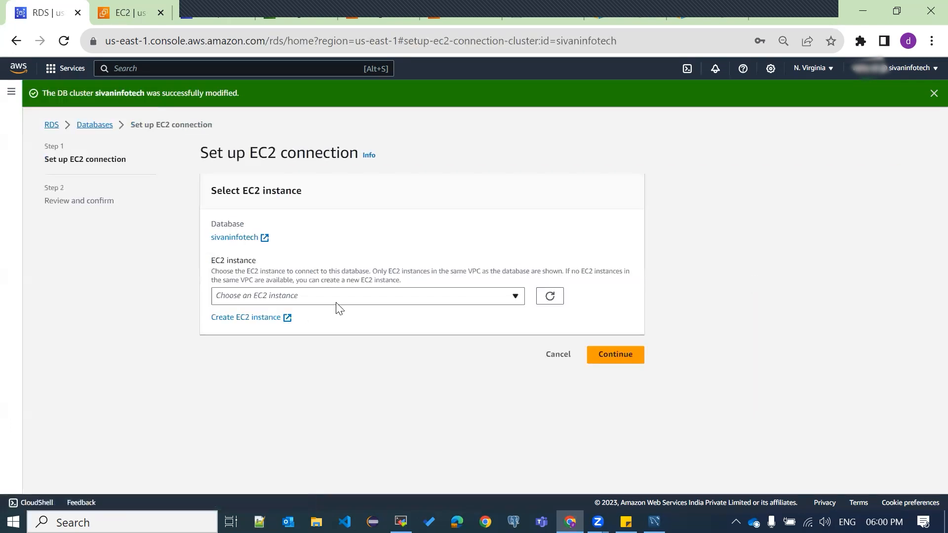
pyautogui.click(349, 300)
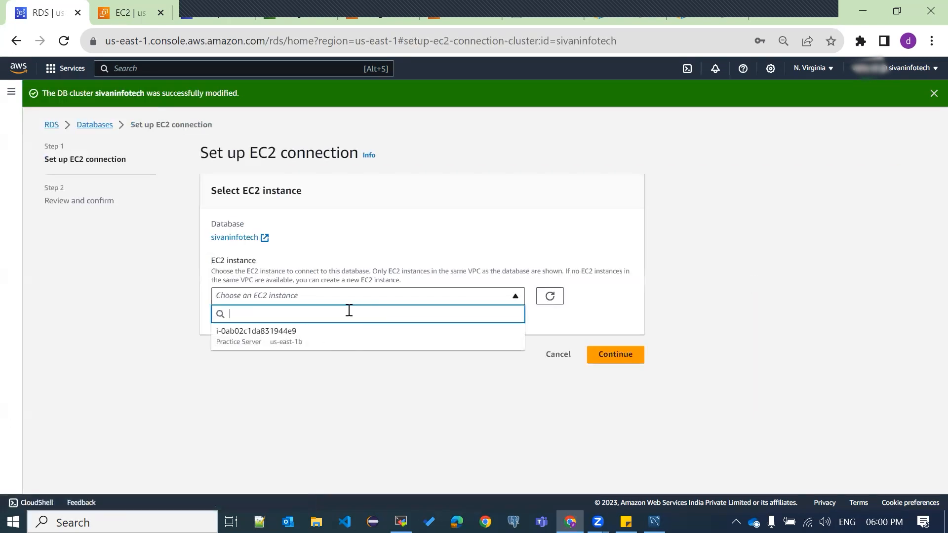
pyautogui.click(341, 342)
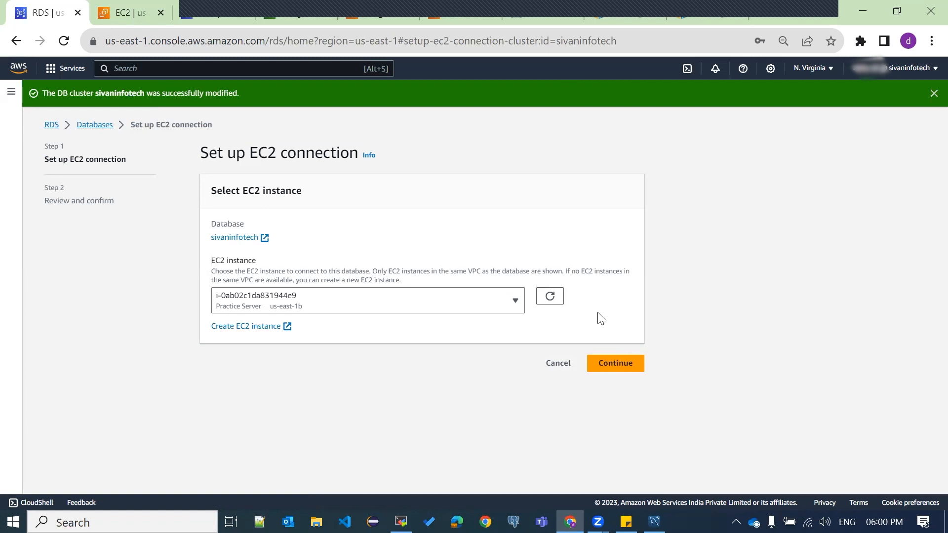
pyautogui.click(550, 365)
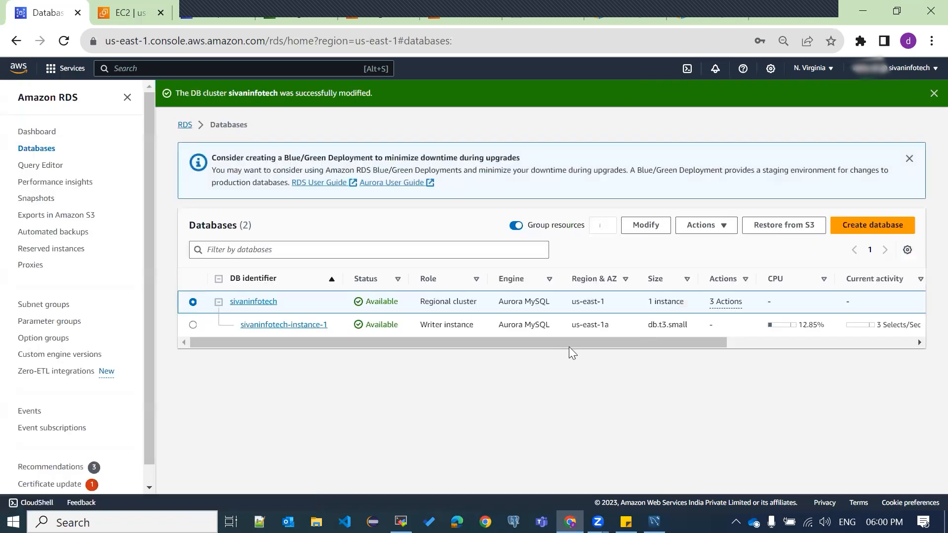
# Review the summary of an EC2 connection between the sivaninfotech cluster and Practice Server, then cancel the setup.
pyautogui.click(701, 225)
pyautogui.click(719, 276)
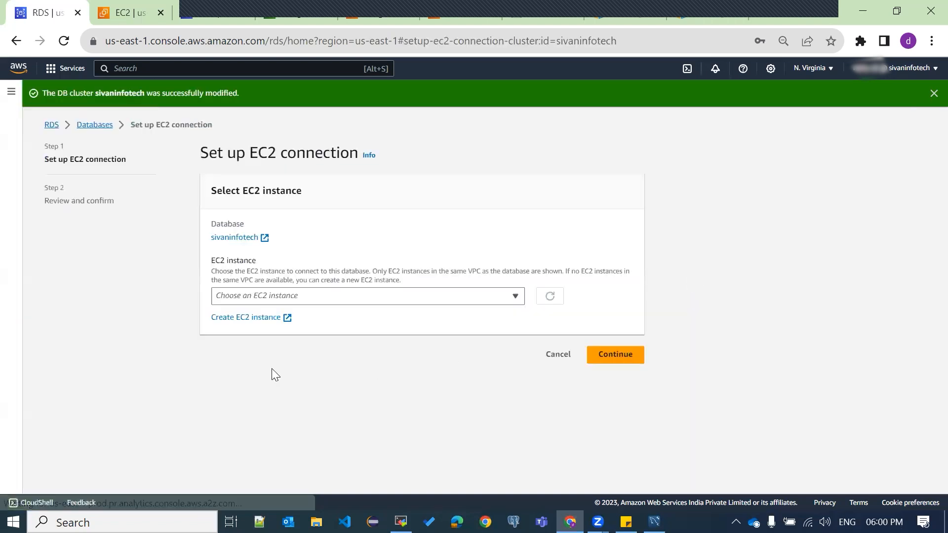
pyautogui.click(514, 296)
pyautogui.click(427, 345)
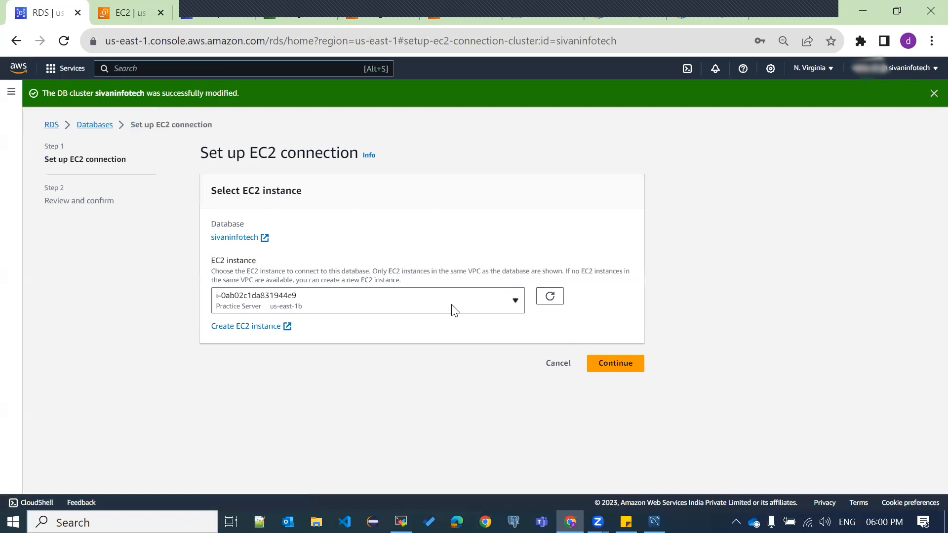
pyautogui.click(617, 364)
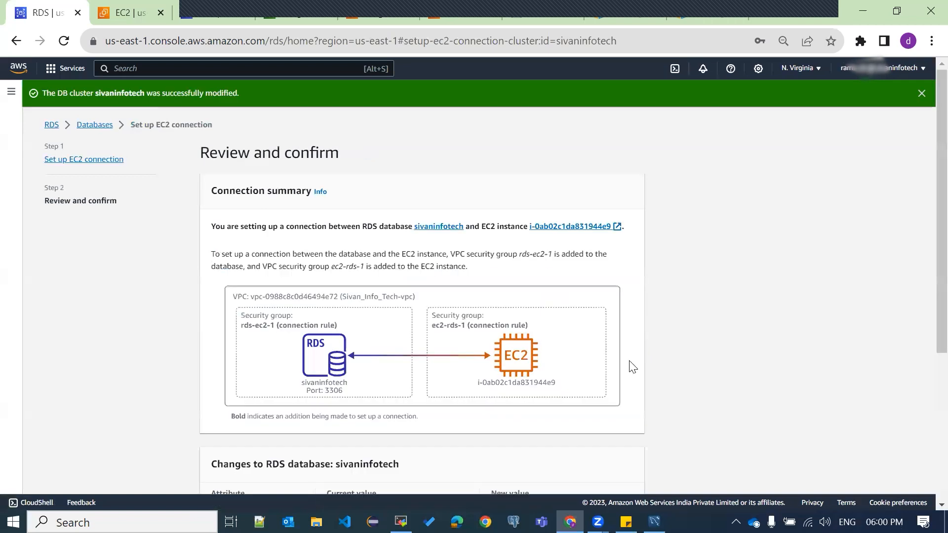
pyautogui.scroll(-2, 428, 300)
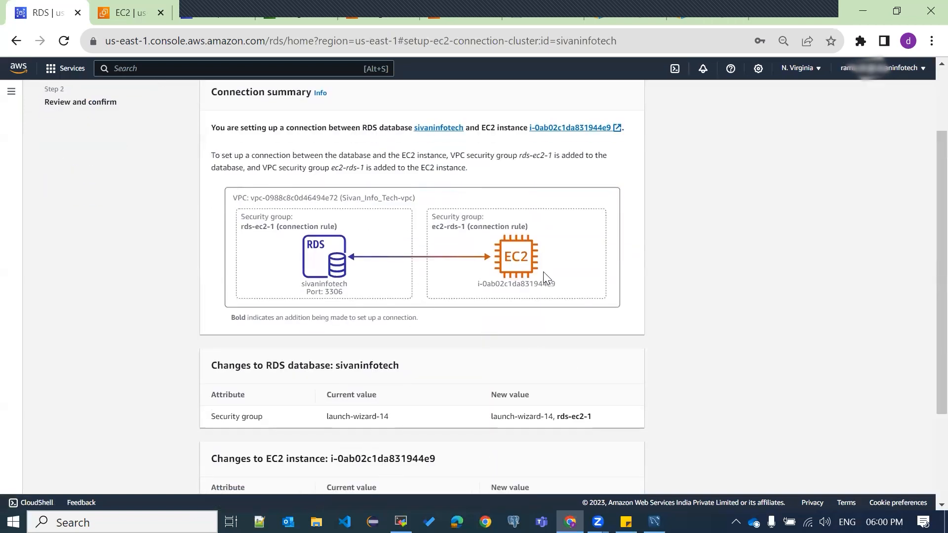
pyautogui.scroll(-3, 554, 274)
pyautogui.scroll(5, 577, 316)
pyautogui.scroll(-5, 587, 327)
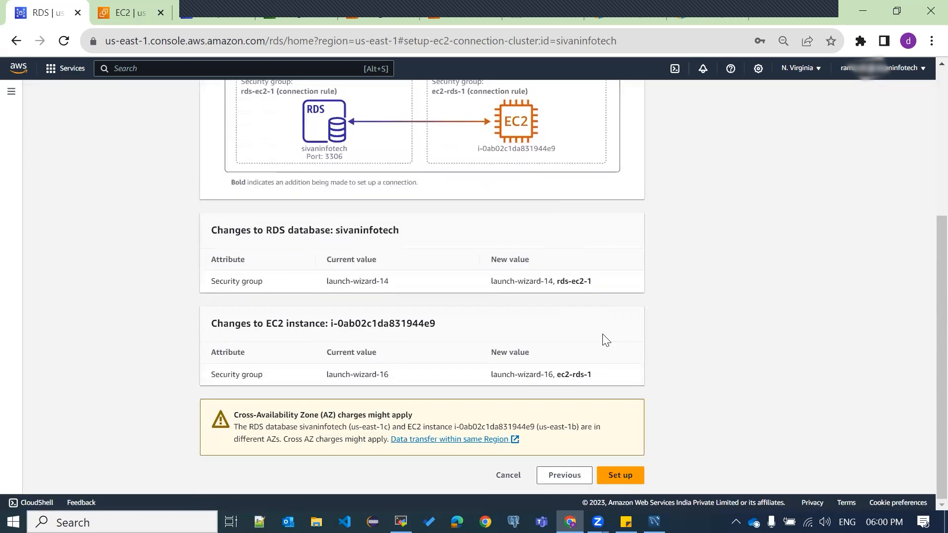
pyautogui.click(509, 476)
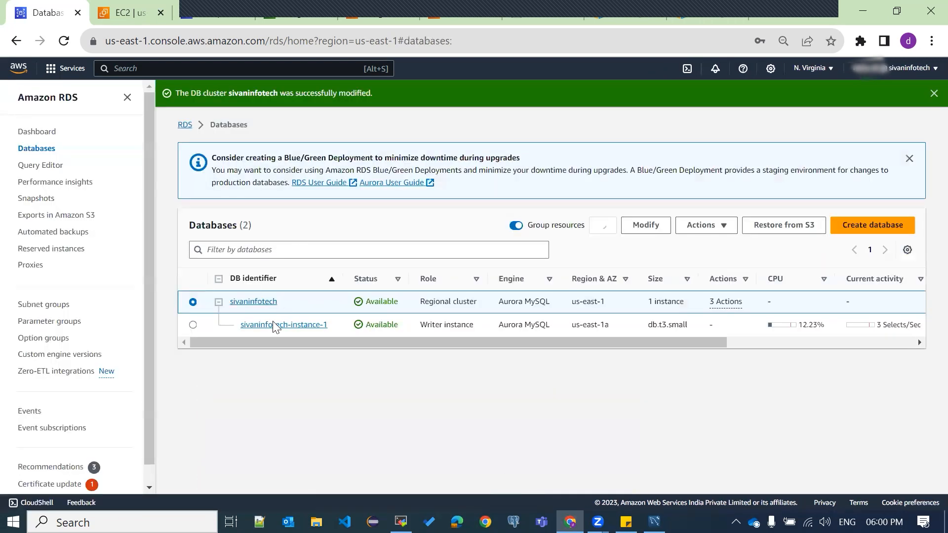
# In the EC2 console, delete the MYSQL/Aurora port 3306 inbound rule from security group launch-wizard-14 and save the rules.
pyautogui.click(130, 13)
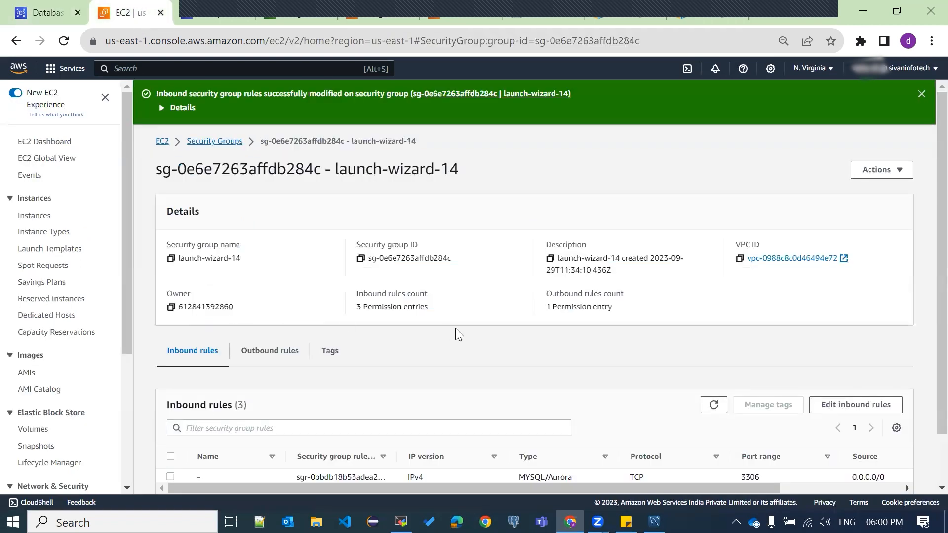
pyautogui.scroll(-2, 455, 328)
pyautogui.click(171, 419)
pyautogui.click(843, 348)
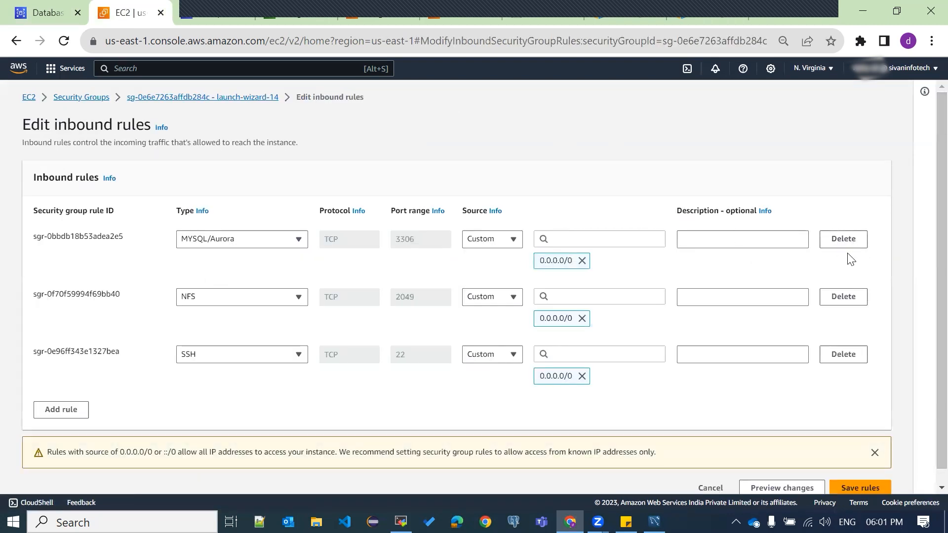
pyautogui.click(837, 244)
pyautogui.click(867, 430)
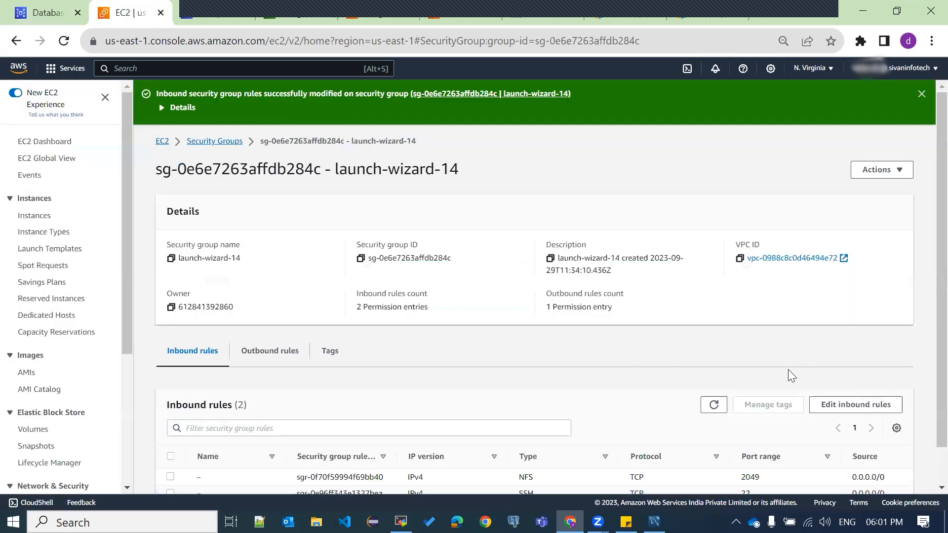
# Switch to the EC2 server terminal and exit the MySQL session.
pyautogui.hotkey('alt', 'Tab')
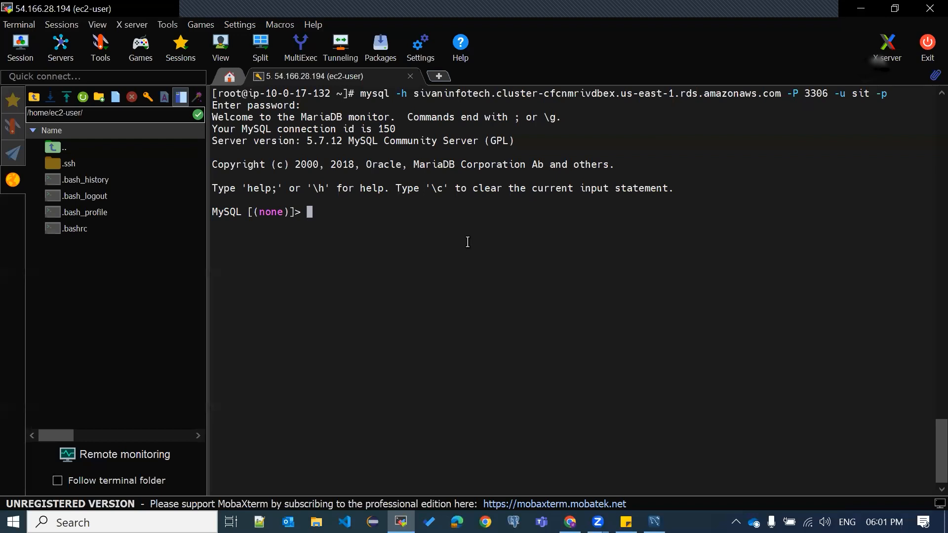
pyautogui.write('exit')
pyautogui.press('Return')
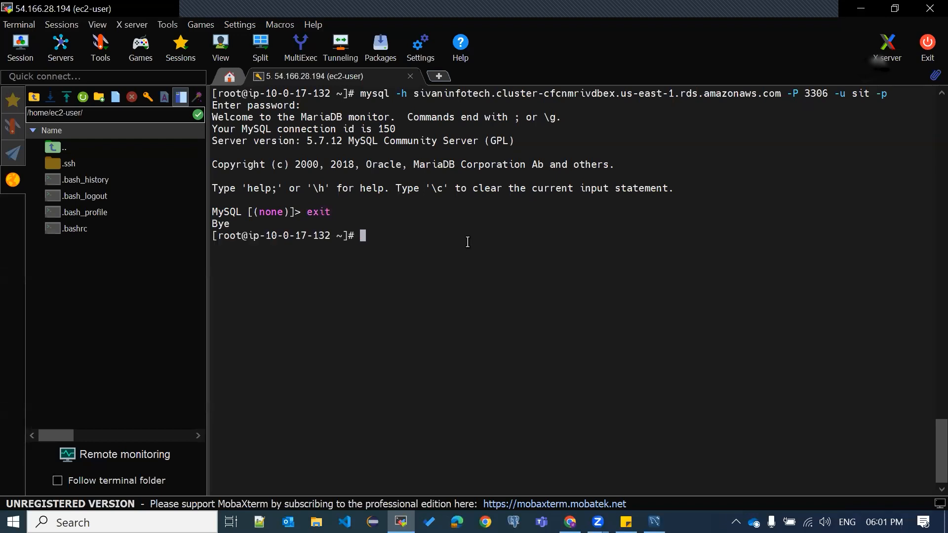
# Rerun the previous mysql command for the sivaninfotech cluster and enter the database master password from the note.
pyautogui.press('Up')
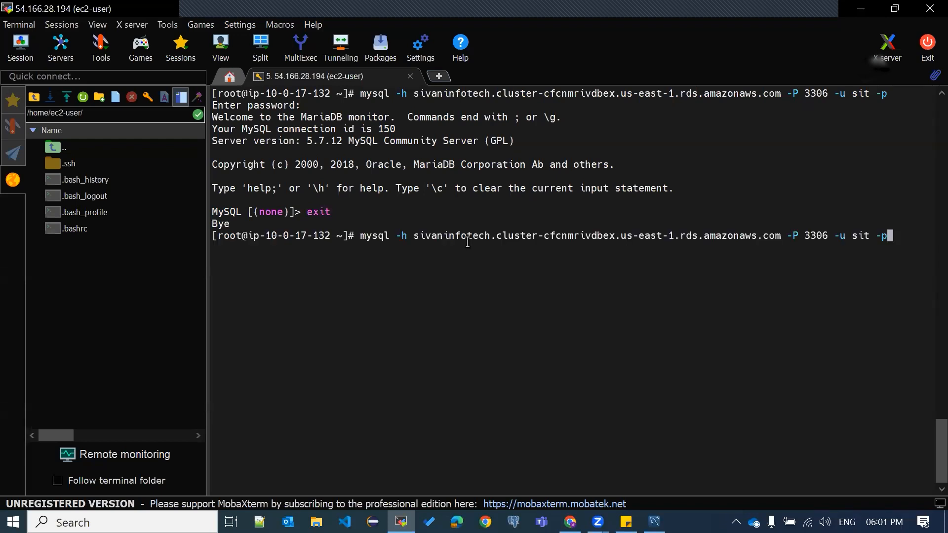
pyautogui.press('Return')
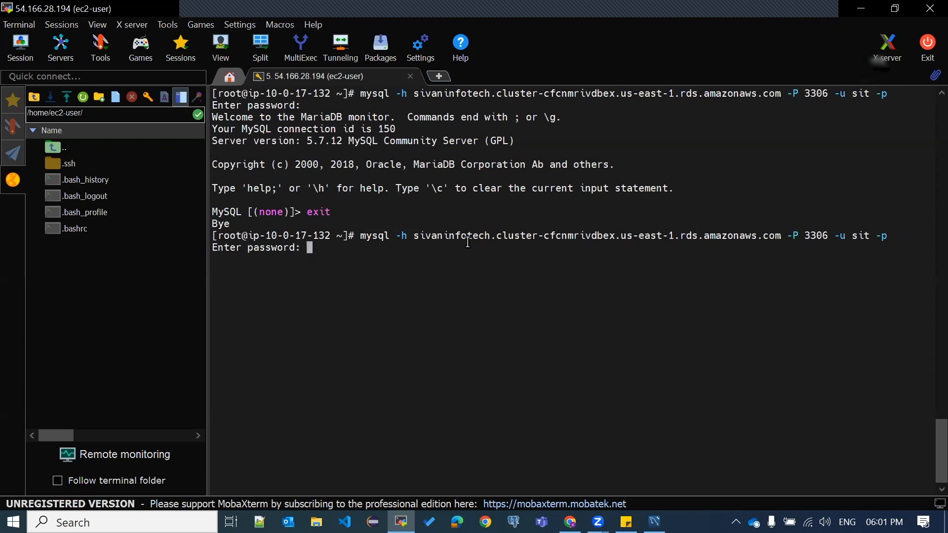
pyautogui.hotkey('alt', 'Tab')
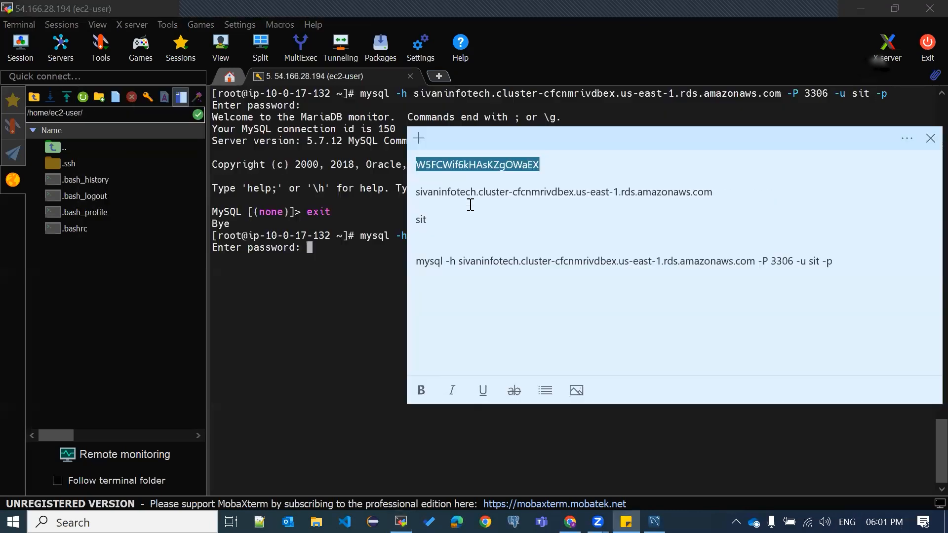
pyautogui.hotkey('alt', 'Tab')
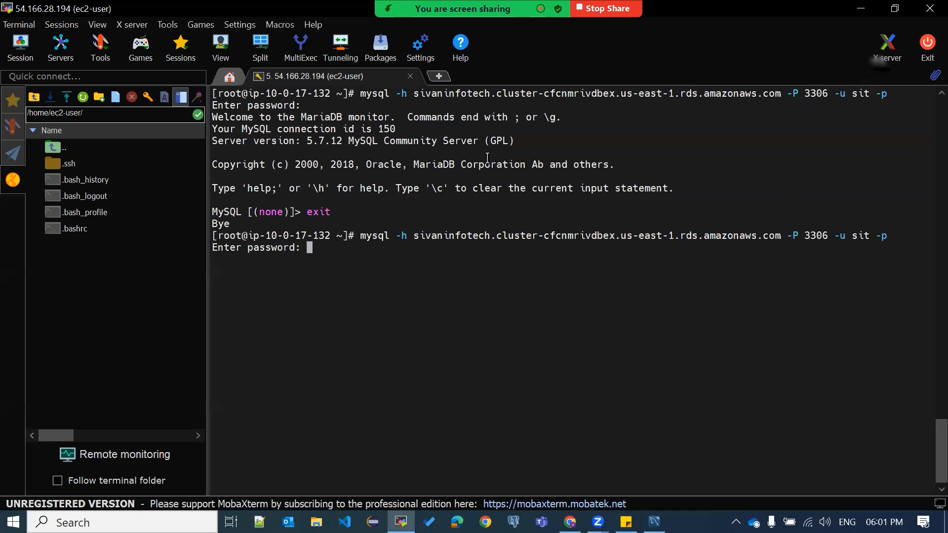
pyautogui.press('Return')
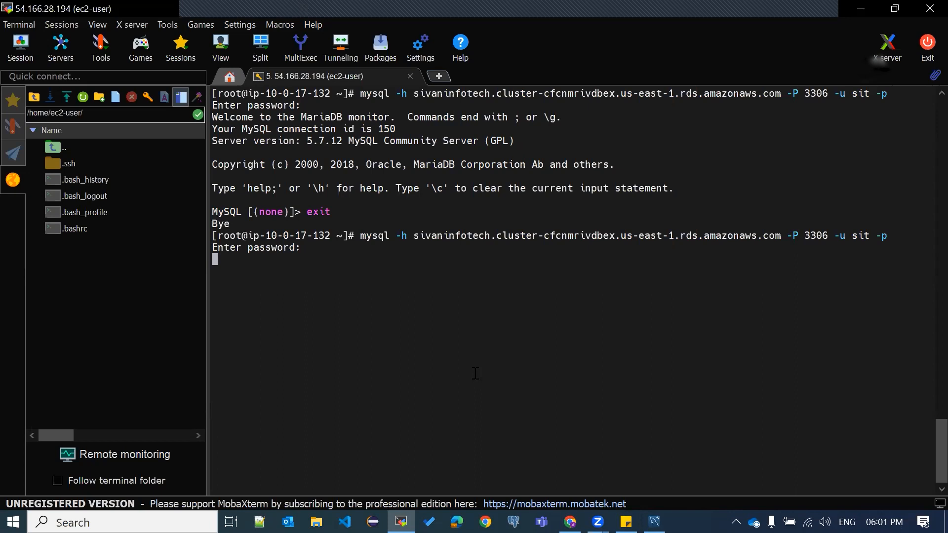
# Switch to the RDS console in Chrome and start an EC2 connection setup for the sivaninfotech cluster, choosing the Practice Server instance.
pyautogui.hotkey('alt', 'Tab')
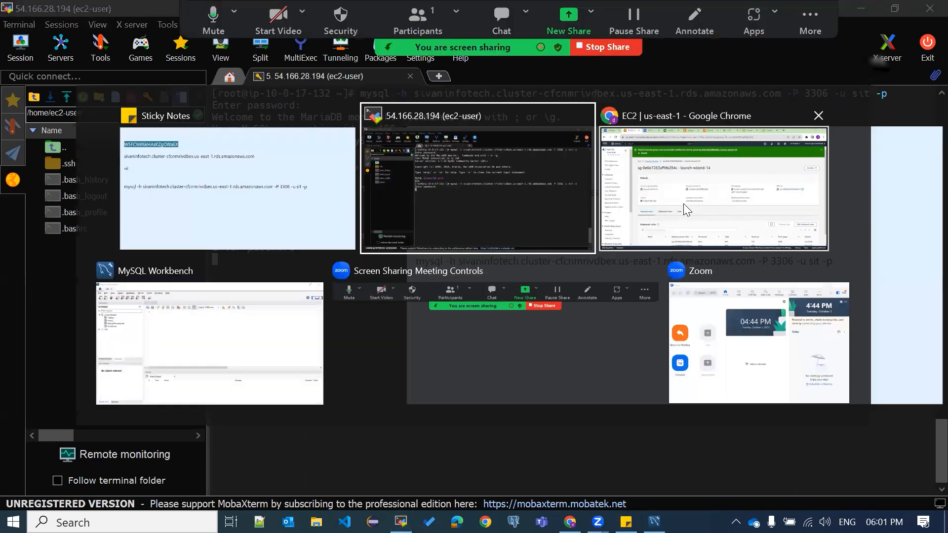
pyautogui.click(683, 204)
pyautogui.click(20, 15)
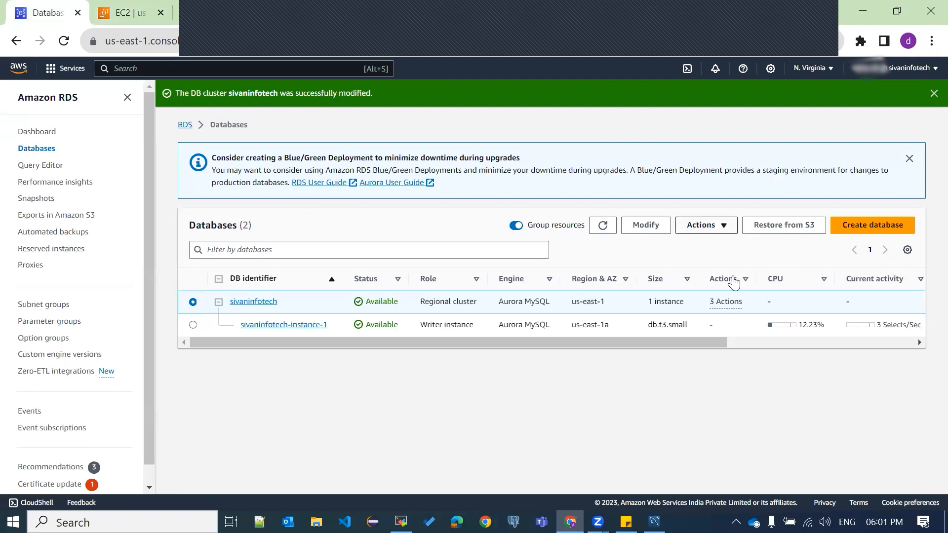
pyautogui.click(707, 225)
pyautogui.click(752, 277)
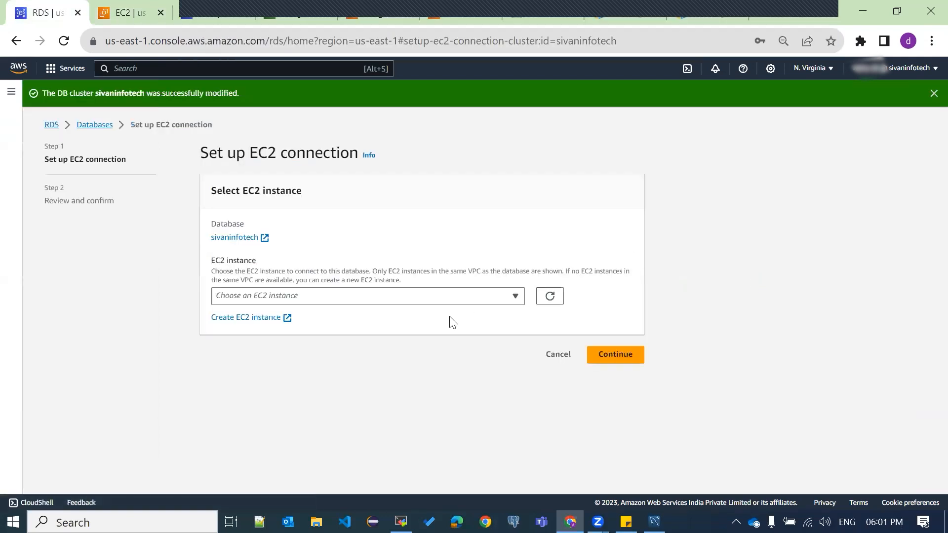
pyautogui.click(446, 296)
pyautogui.click(318, 342)
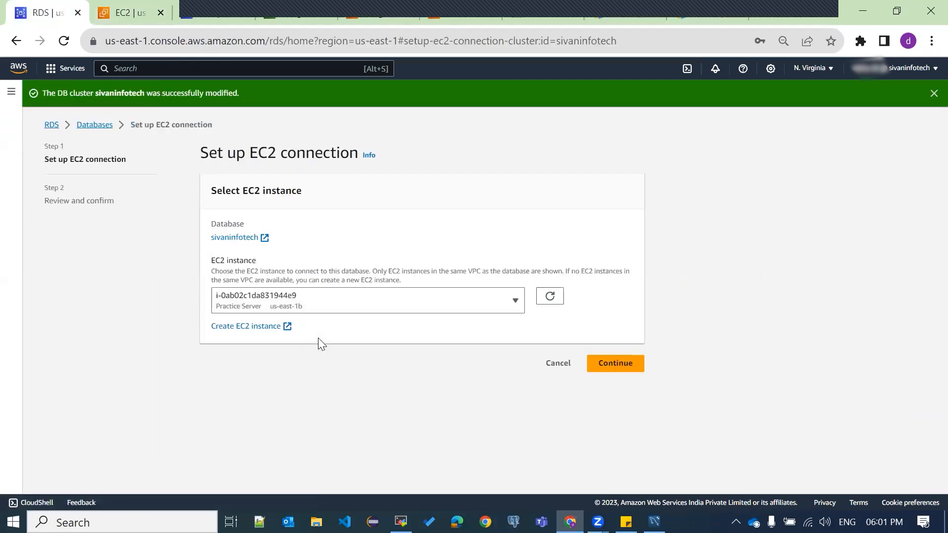
# Continue to the connection summary, review the security group changes for the database and EC2 instance, and set up the connection.
pyautogui.click(610, 359)
pyautogui.scroll(-2, 384, 300)
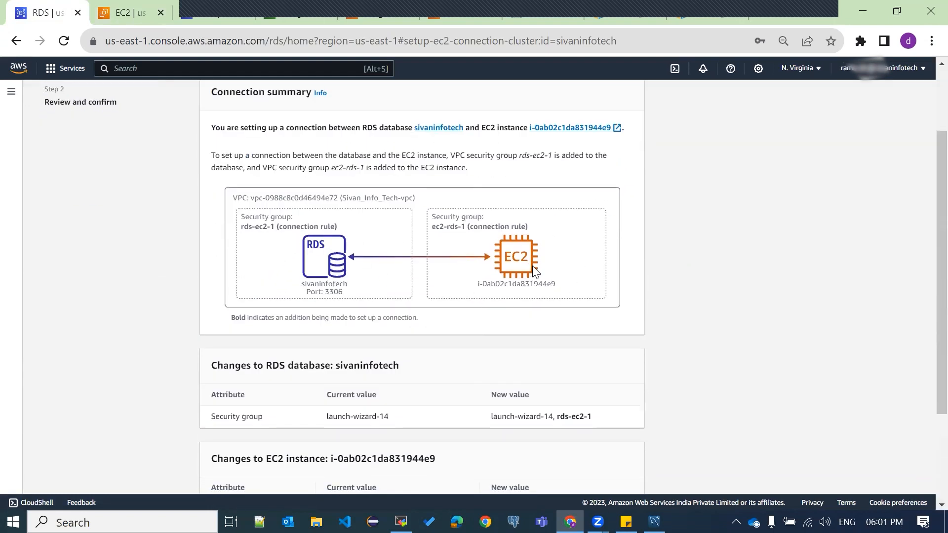
pyautogui.scroll(-1, 554, 269)
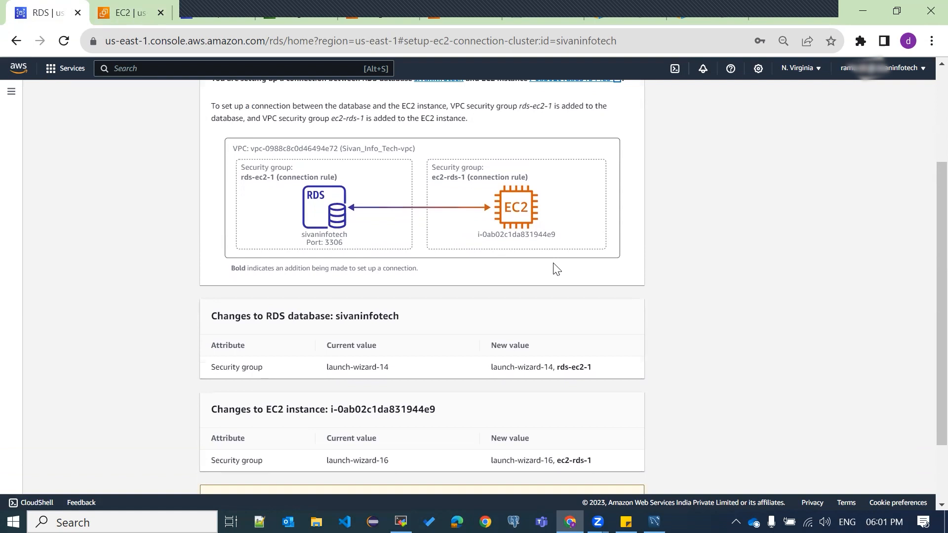
pyautogui.scroll(-2, 554, 270)
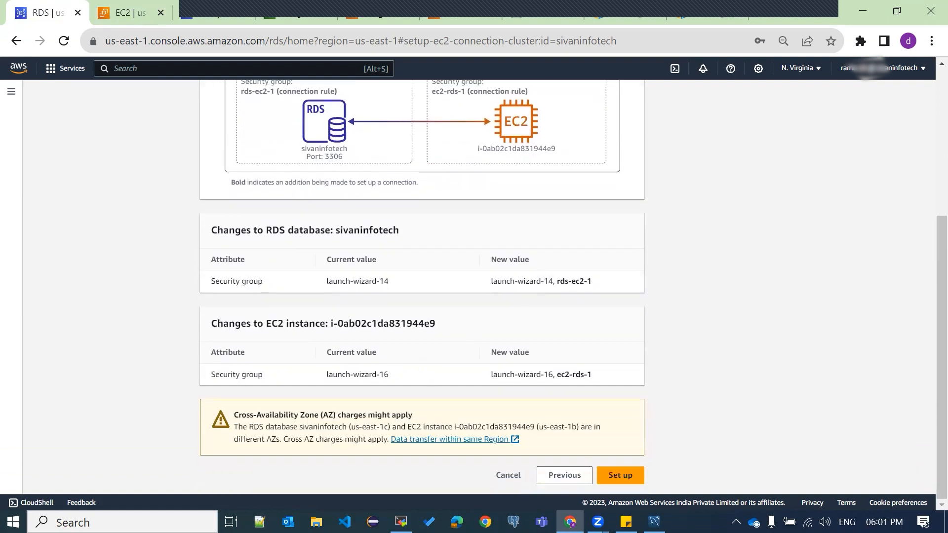
pyautogui.click(630, 484)
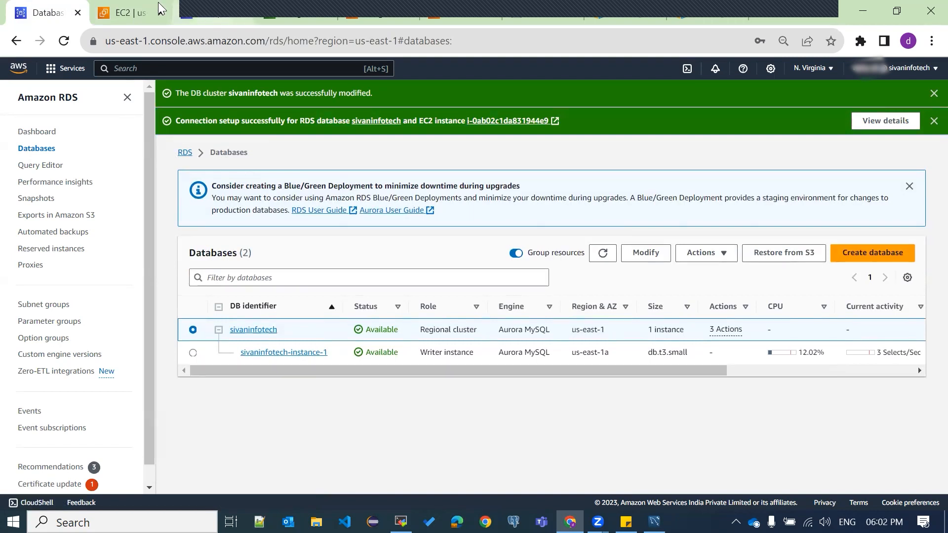
# In the EC2 console, open the running Practice Server instance and show its security details.
pyautogui.click(129, 13)
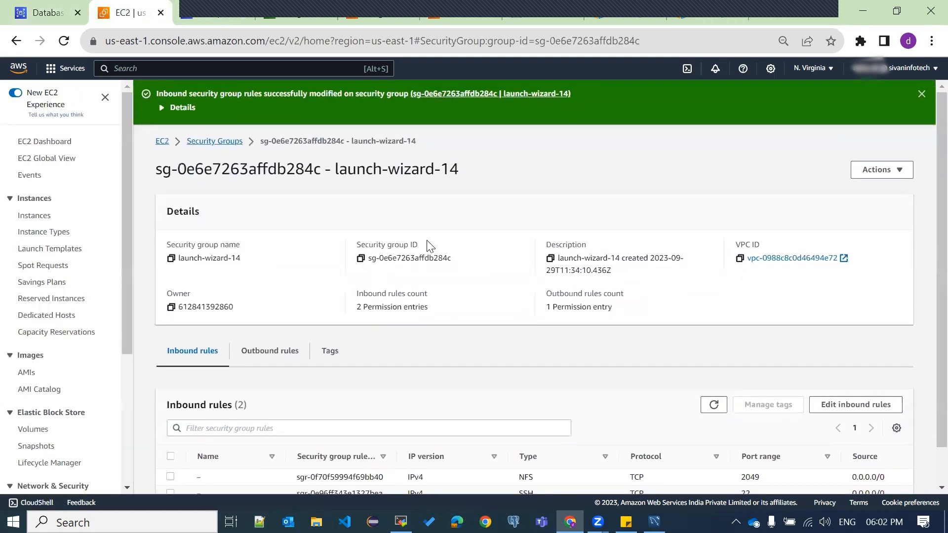
pyautogui.click(36, 143)
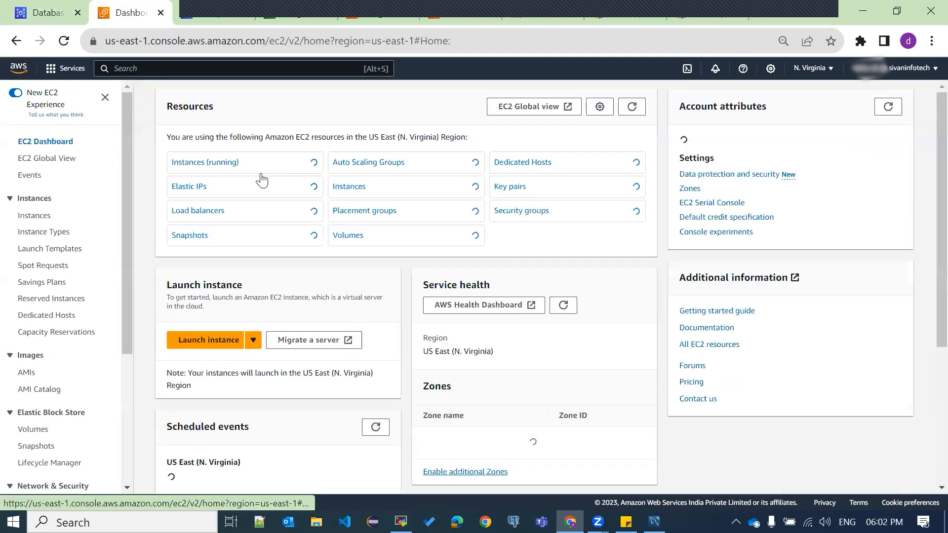
pyautogui.click(194, 169)
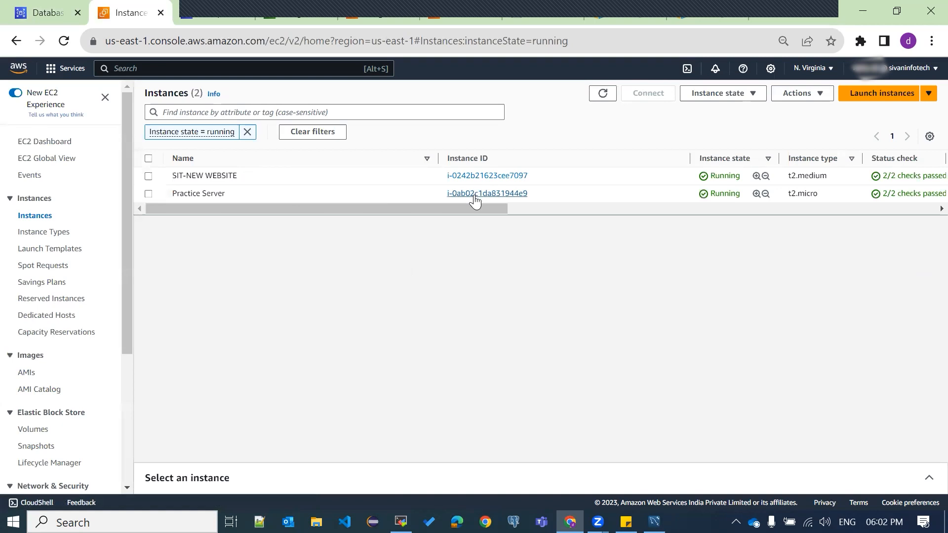
pyautogui.click(477, 194)
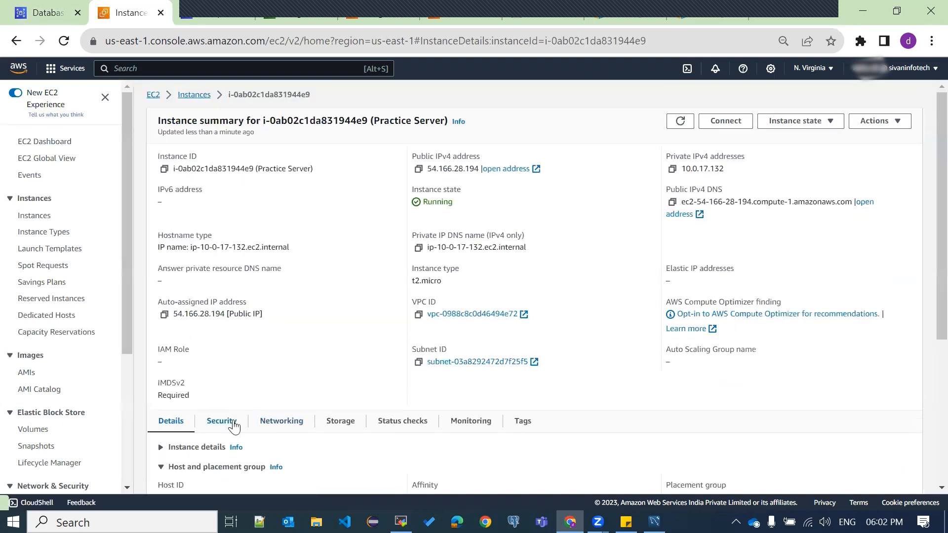
pyautogui.click(230, 422)
pyautogui.scroll(-5, 634, 357)
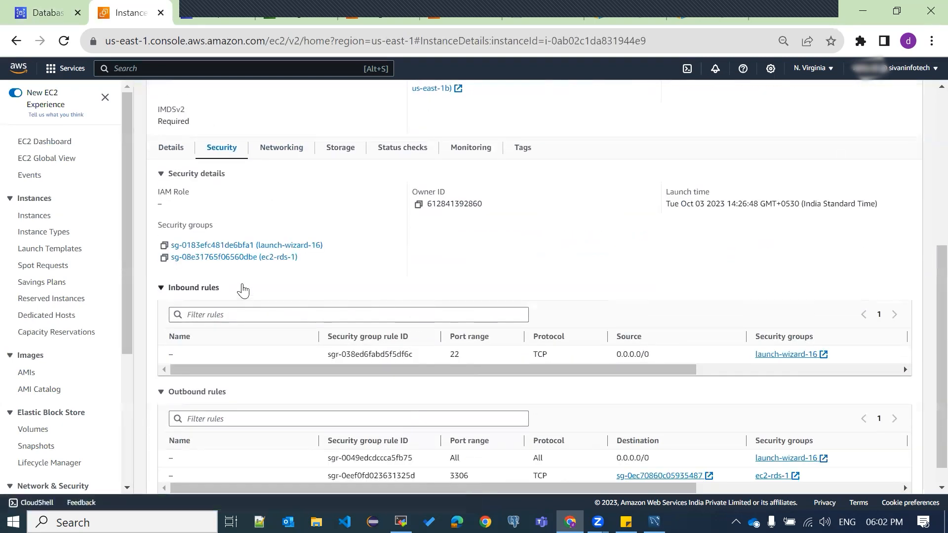
# Examine the ec2-rds-1 security group on Practice Server and its outbound TCP rule for port 3306.
pyautogui.moveTo(306, 262); pyautogui.dragTo(165, 267)
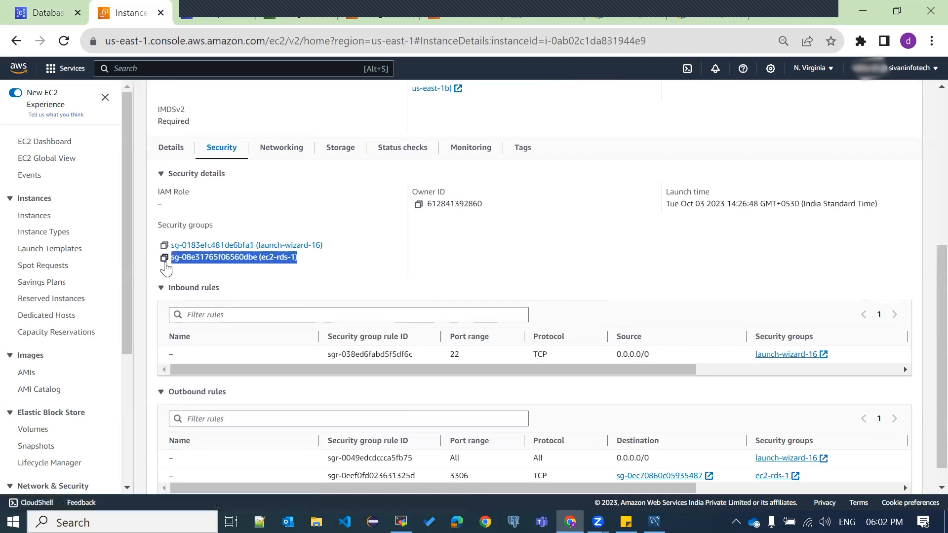
pyautogui.click(395, 276)
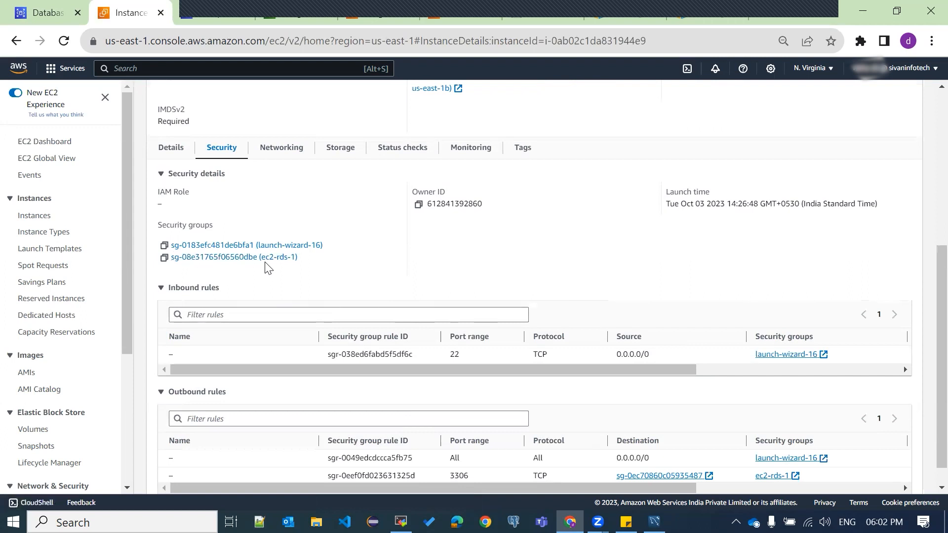
pyautogui.scroll(-1, 583, 381)
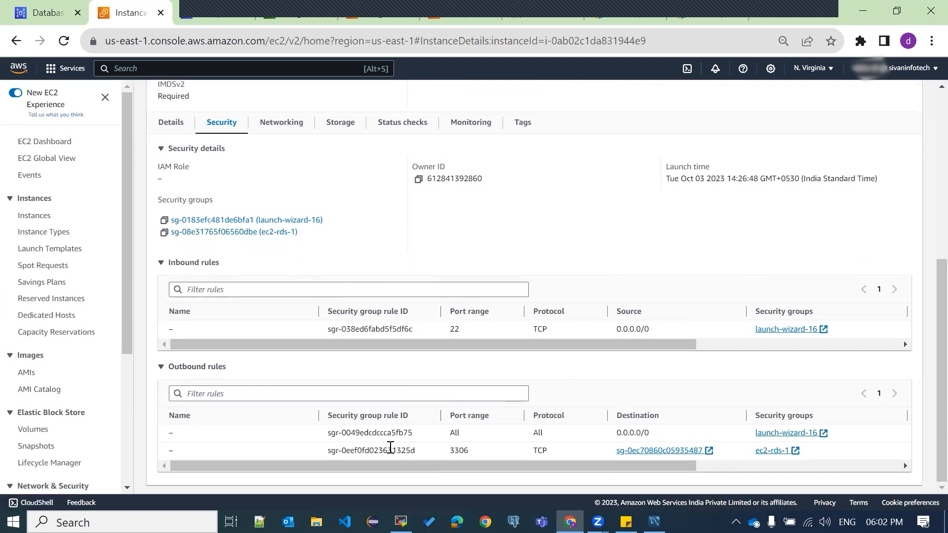
pyautogui.moveTo(321, 452); pyautogui.dragTo(459, 451)
pyautogui.click(460, 452)
pyautogui.doubleClick(460, 452)
pyautogui.doubleClick(540, 452)
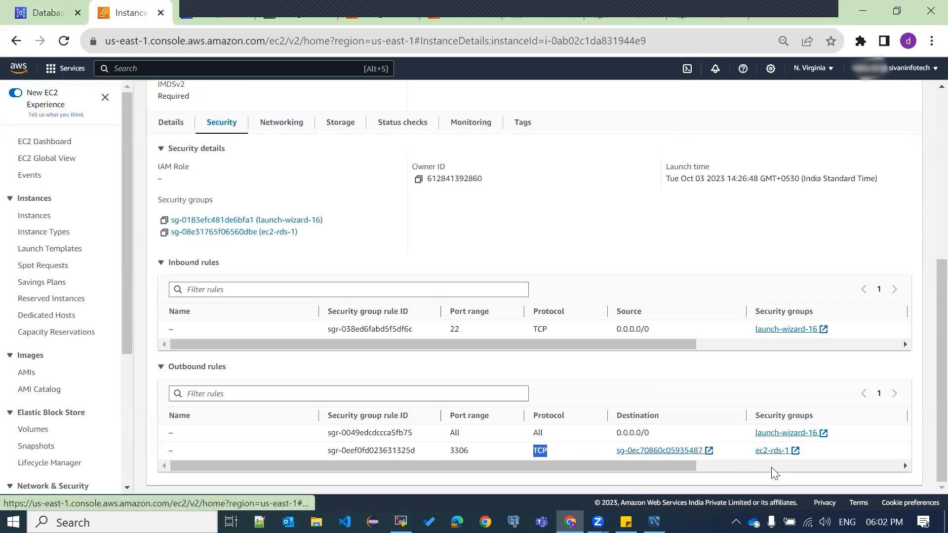
# Switch to the EC2 server terminal and abort the open MySQL session.
pyautogui.hotkey('alt', 'Tab')
pyautogui.hotkey('alt', 'Tab')
pyautogui.hotkey('alt', 'Tab')
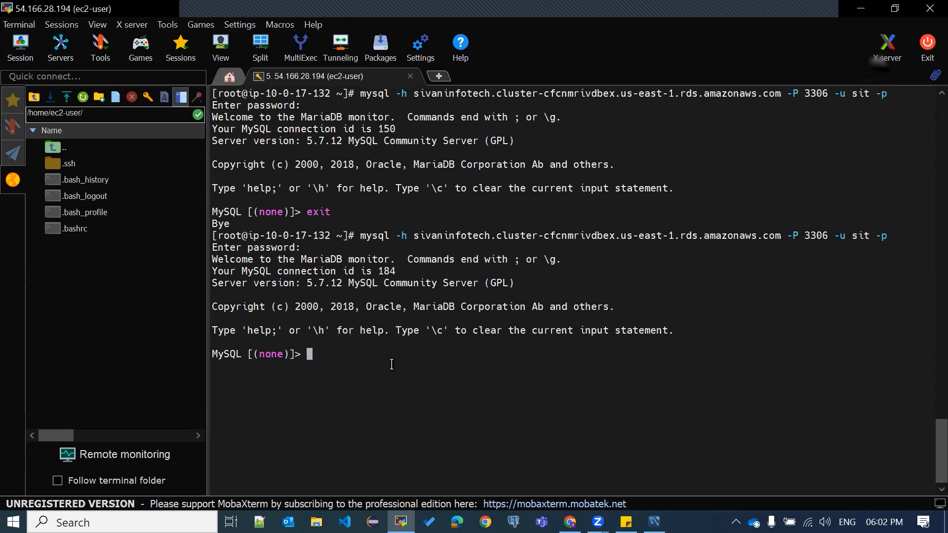
pyautogui.hotkey('ctrl', 'c')
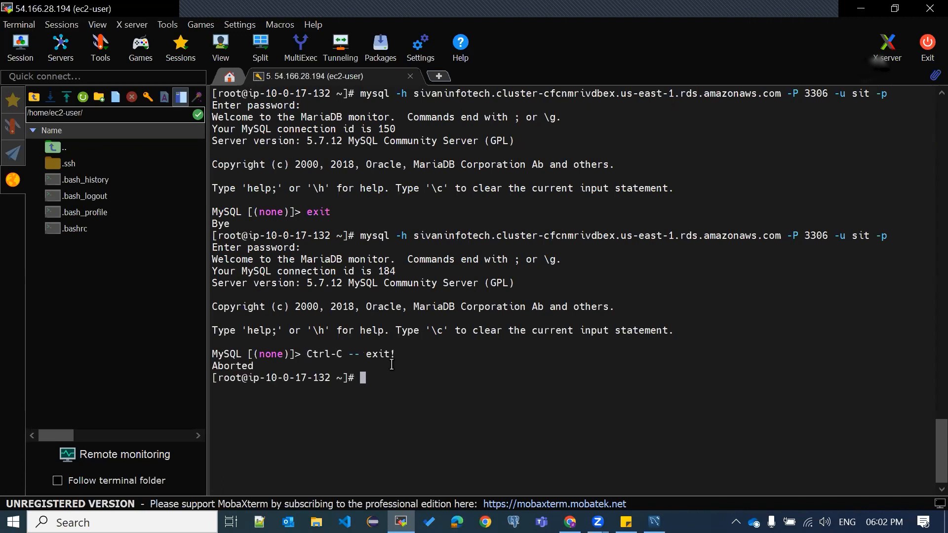
# Reconnect to the sivaninfotech cluster as user sit by rerunning the previous mysql command and entering the database master password from the note.
pyautogui.press('Up')
pyautogui.press('Return')
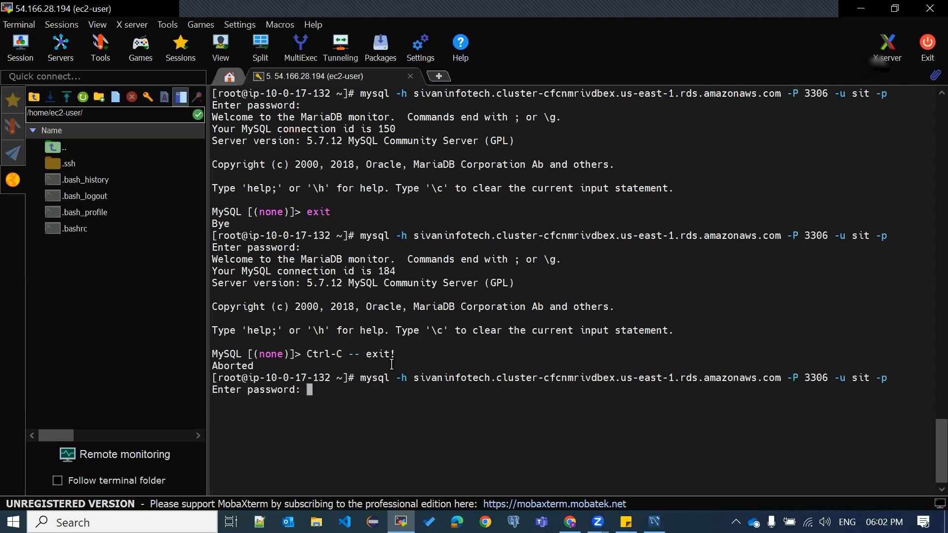
pyautogui.hotkey('alt', 'Tab')
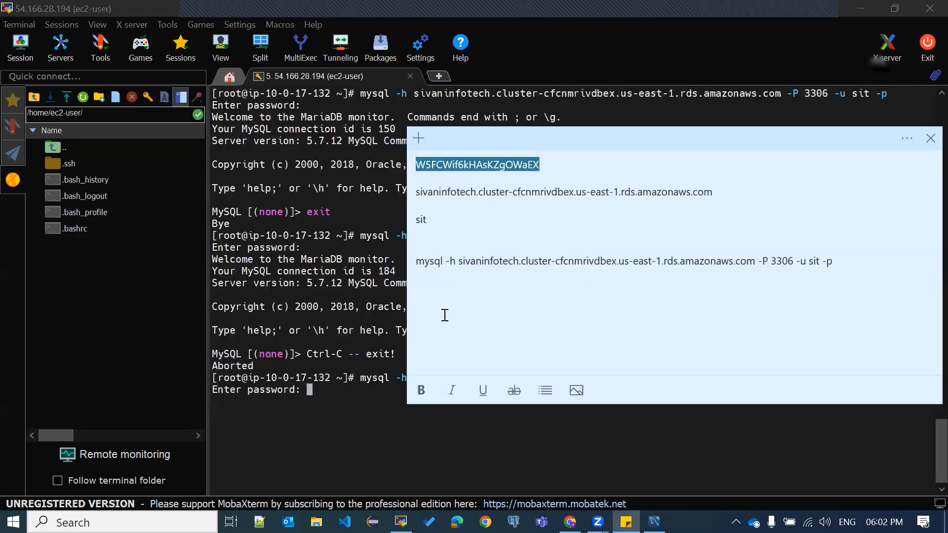
pyautogui.hotkey('alt', 'Tab')
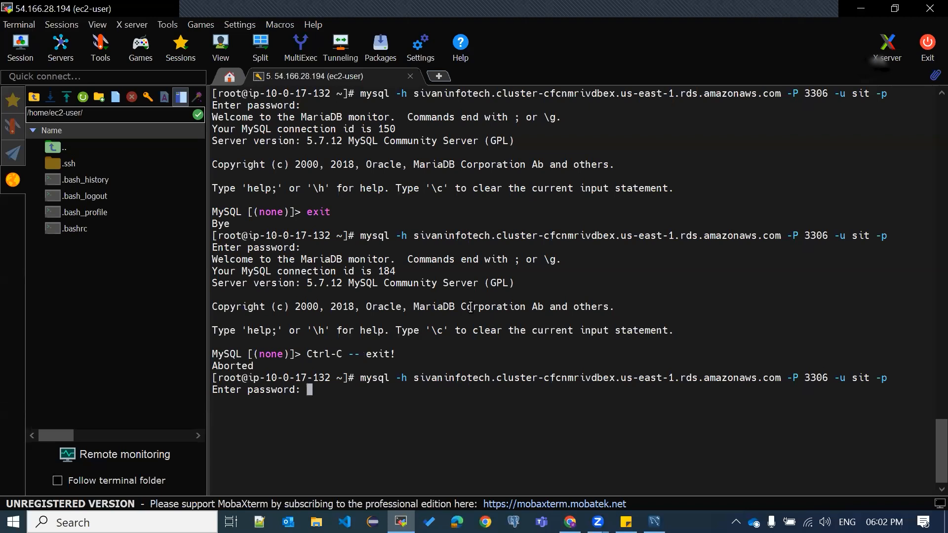
pyautogui.press('Return')
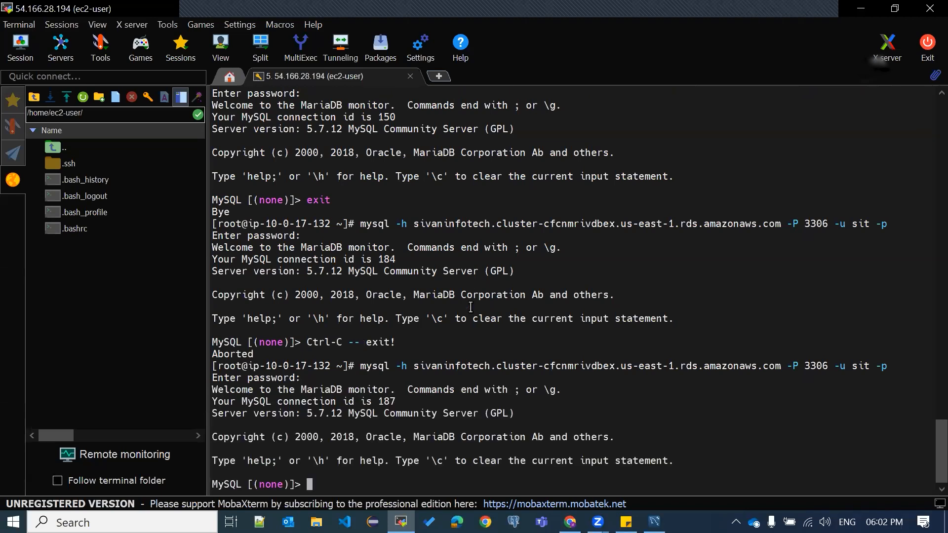
# Switch back to the RDS databases list in Chrome and open the cross-Region read replica form for the sivaninfotech cluster.
pyautogui.hotkey('alt', 'Tab')
pyautogui.hotkey('alt', 'Tab')
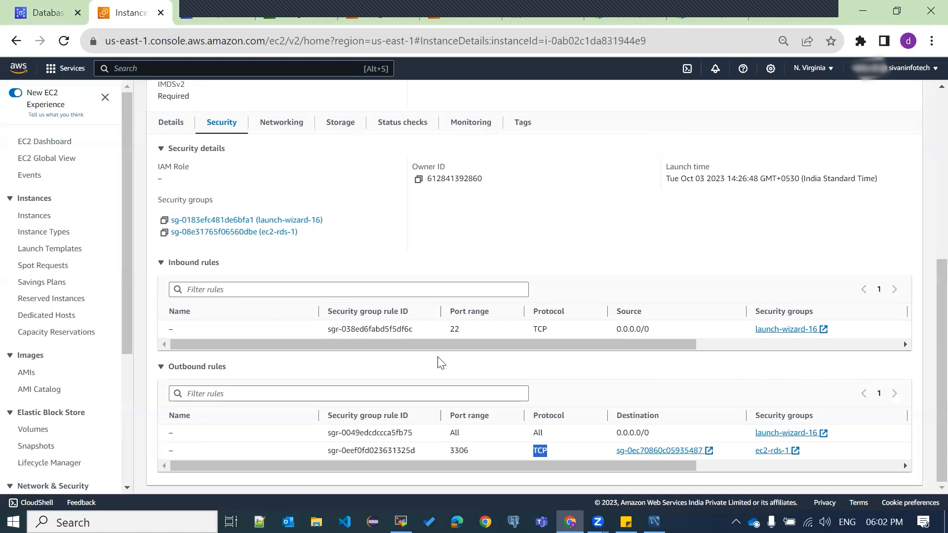
pyautogui.scroll(6, 441, 363)
pyautogui.click(47, 13)
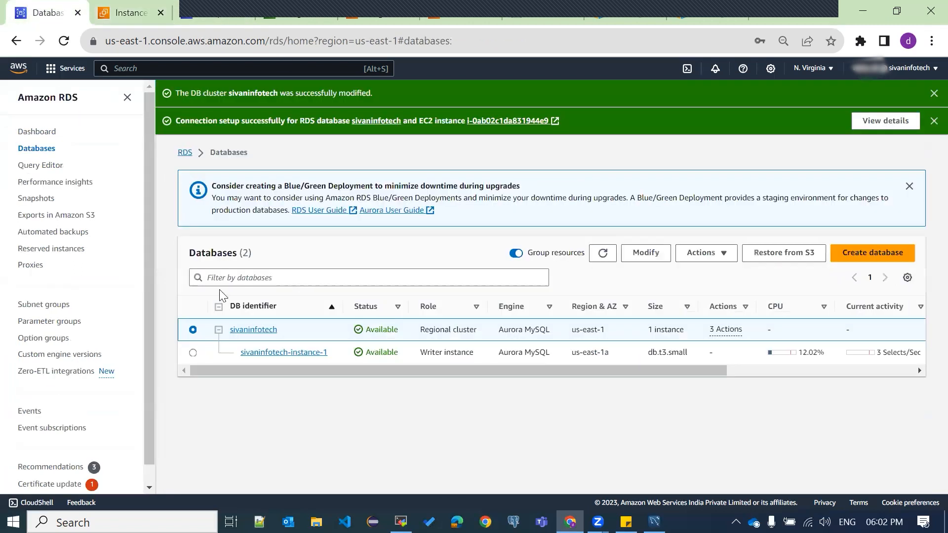
pyautogui.click(729, 256)
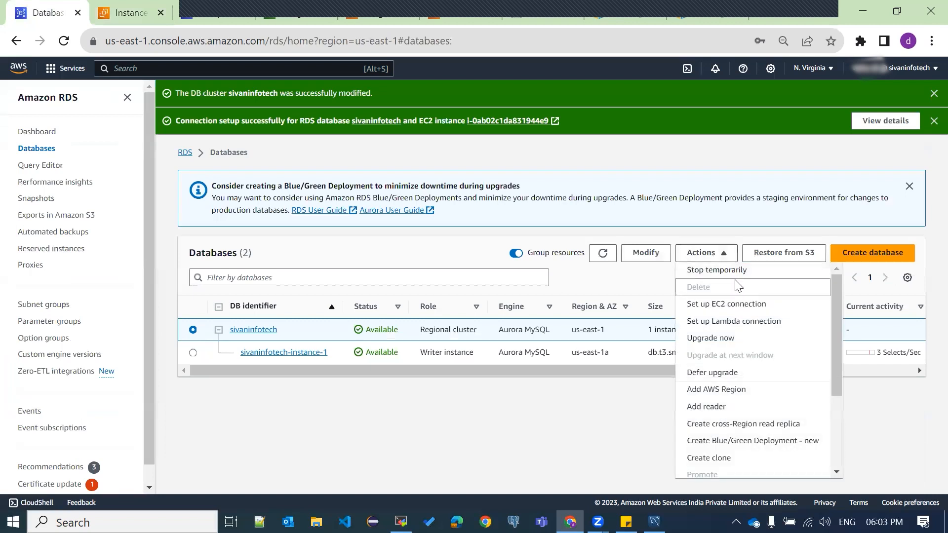
pyautogui.scroll(-1, 738, 286)
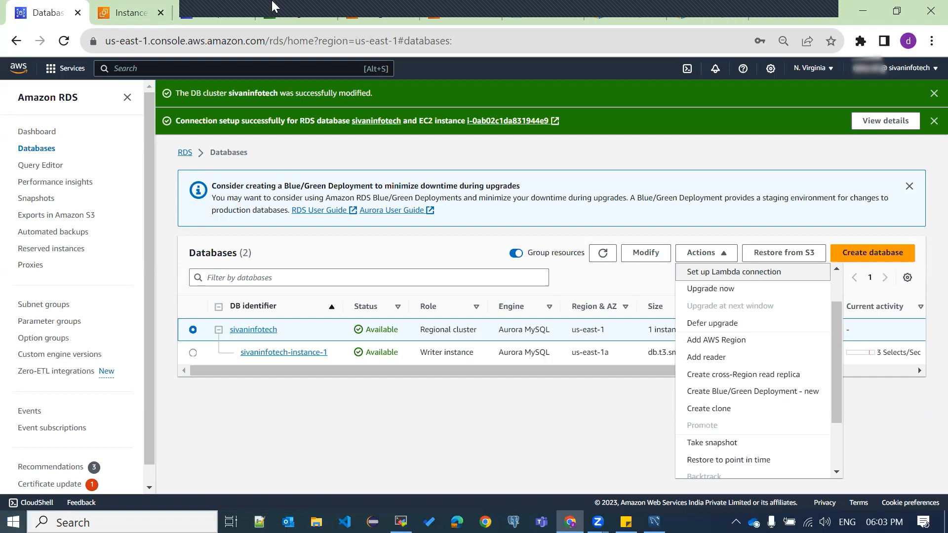
pyautogui.click(754, 380)
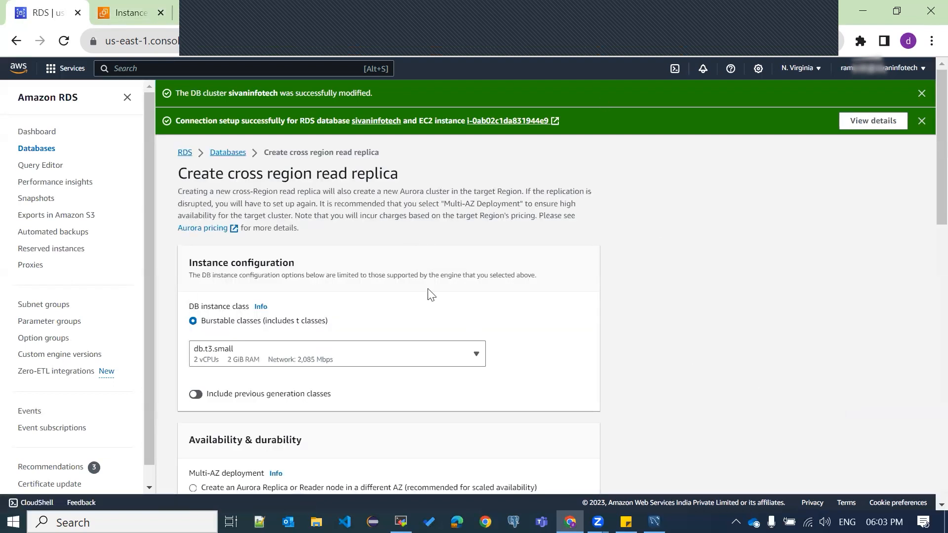
# Choose SIT-VPC for the US East (Ohio) read replica and review its subnet group, public access, security group and remaining options.
pyautogui.scroll(-5, 429, 294)
pyautogui.scroll(-1, 371, 279)
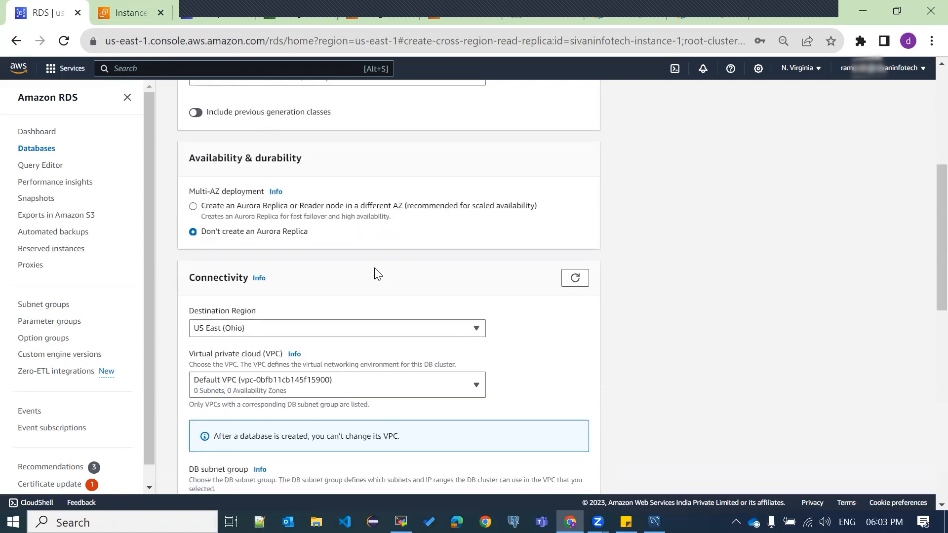
pyautogui.click(242, 335)
pyautogui.click(242, 335)
pyautogui.click(281, 394)
pyautogui.click(286, 435)
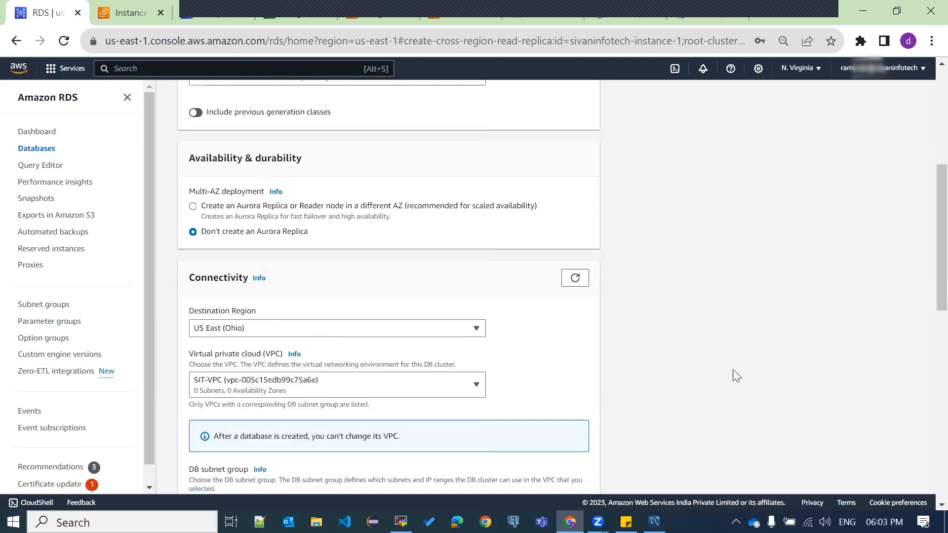
pyautogui.scroll(-4, 782, 346)
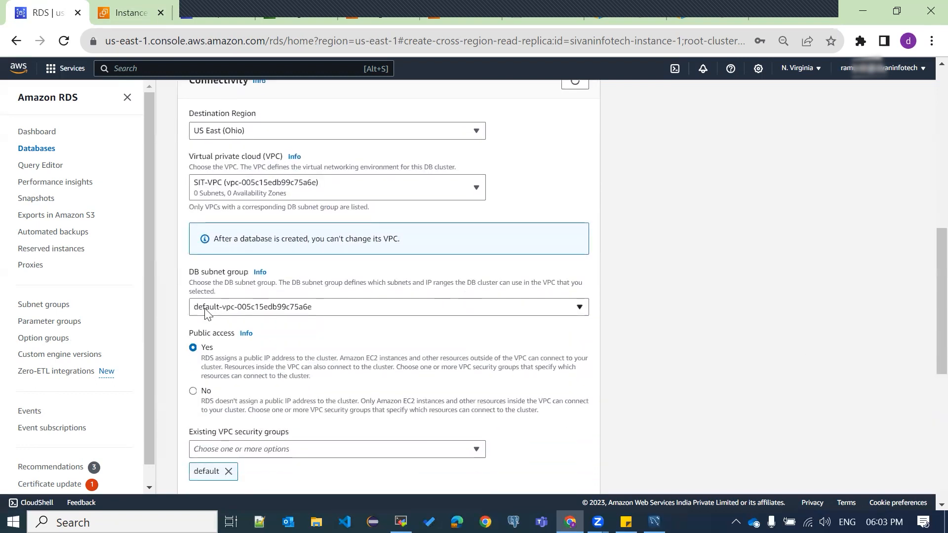
pyautogui.scroll(-3, 419, 324)
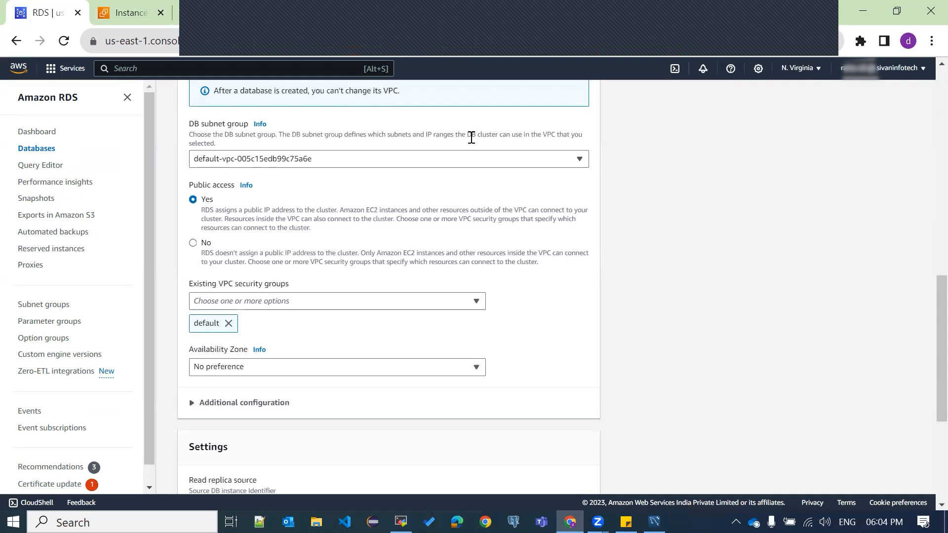
pyautogui.scroll(-5, 471, 138)
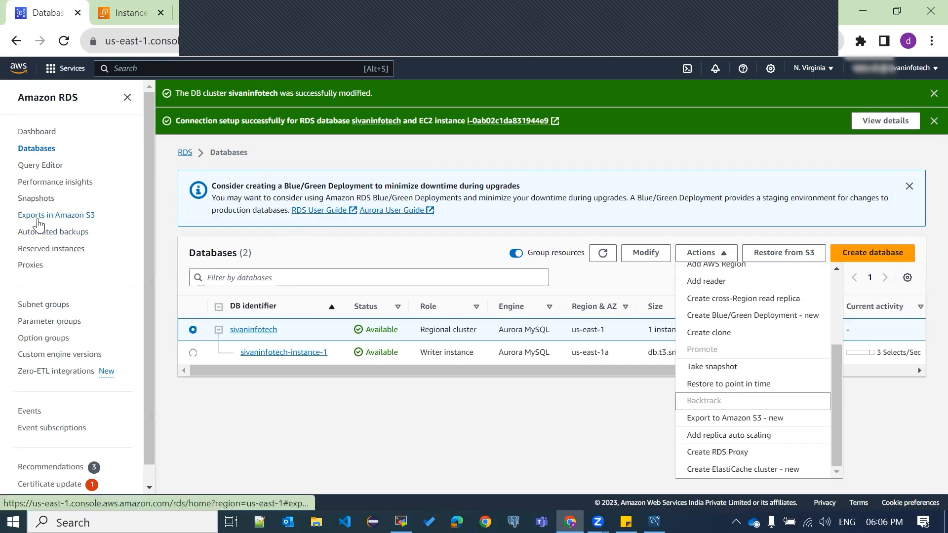
# Look over the Snapshots page and the Performance Insights page in Amazon RDS.
pyautogui.click(35, 200)
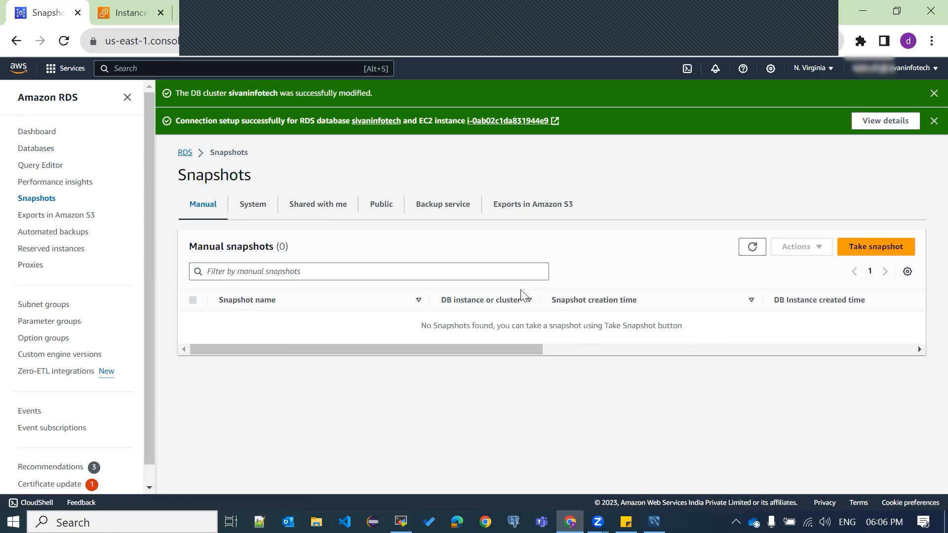
pyautogui.click(49, 182)
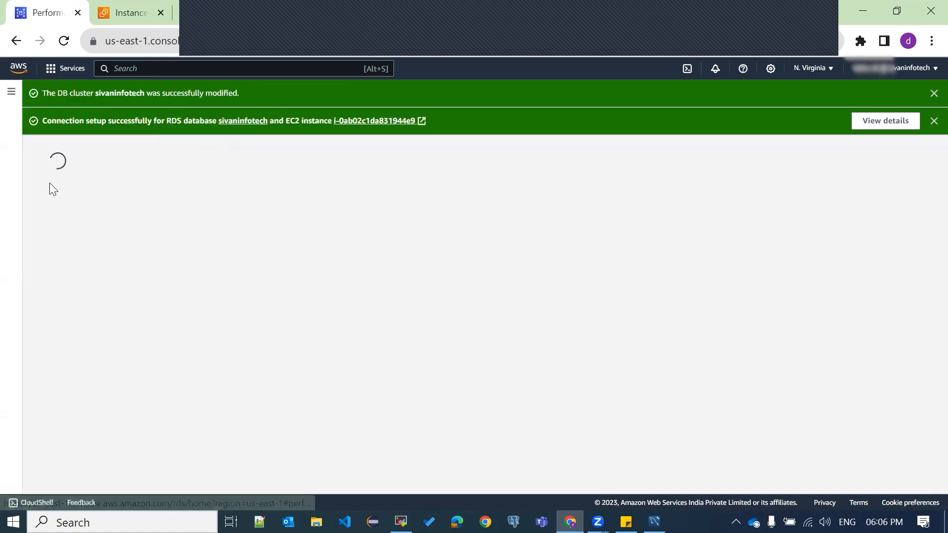
pyautogui.scroll(-1, 434, 284)
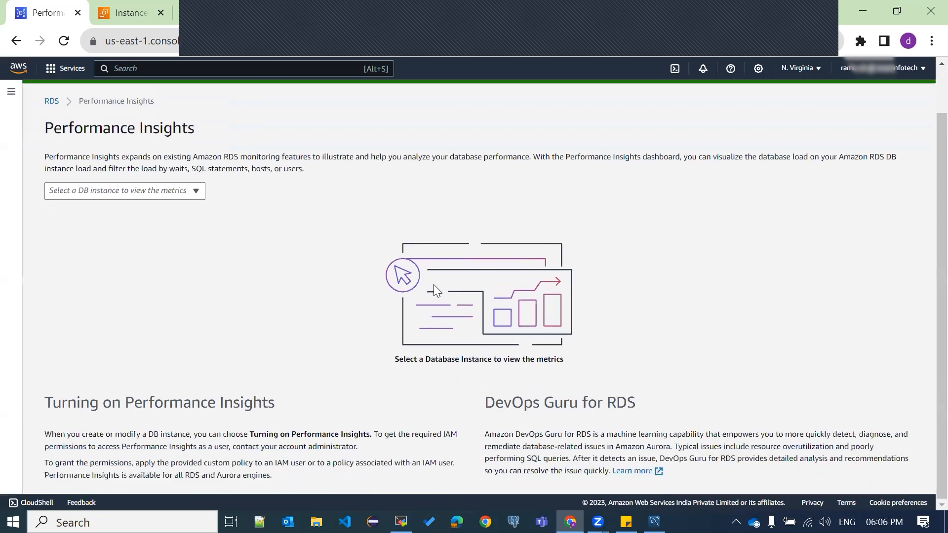
pyautogui.scroll(1, 469, 324)
pyautogui.click(169, 241)
# Open the sivaninfotech cluster's details from the DB instances list and review its CloudWatch monitoring graphs.
pyautogui.click(51, 152)
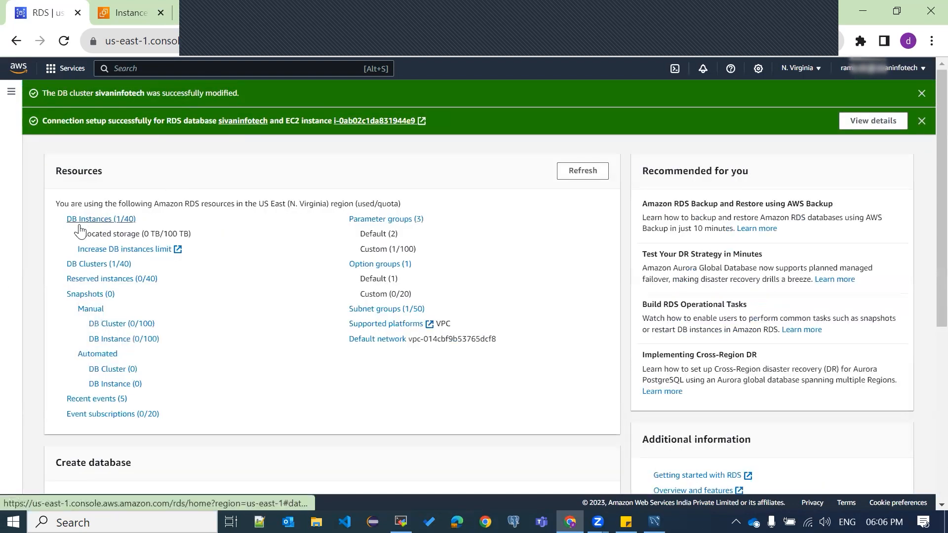
pyautogui.click(79, 220)
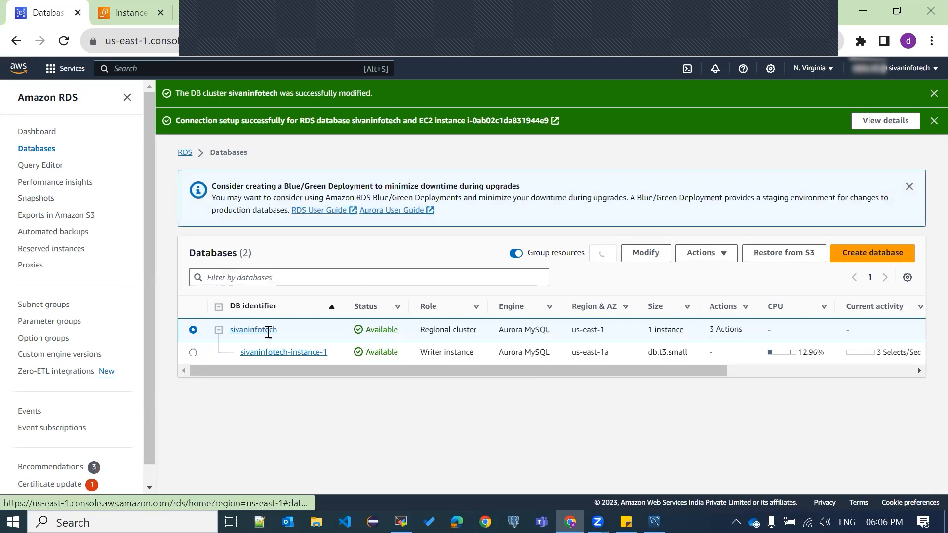
pyautogui.click(259, 330)
pyautogui.click(342, 376)
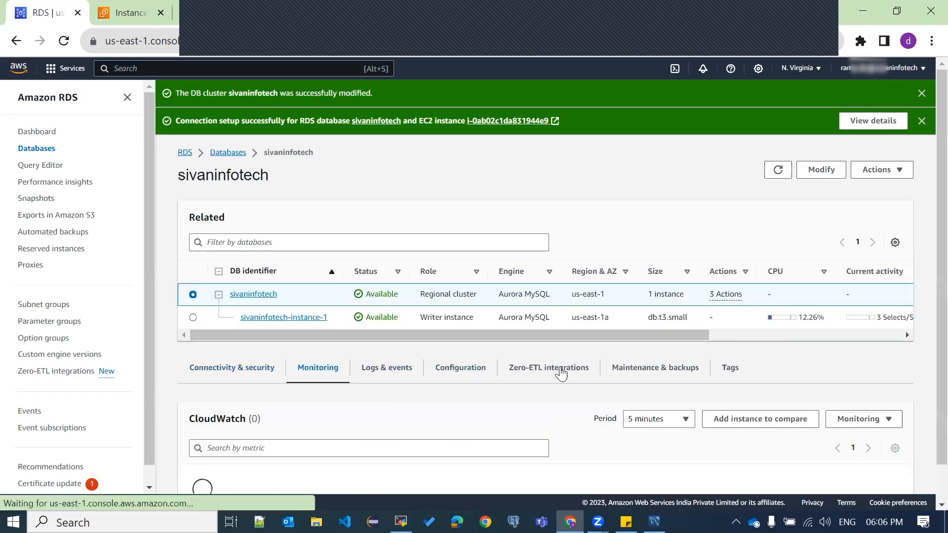
pyautogui.scroll(-2, 582, 372)
pyautogui.scroll(-5, 756, 301)
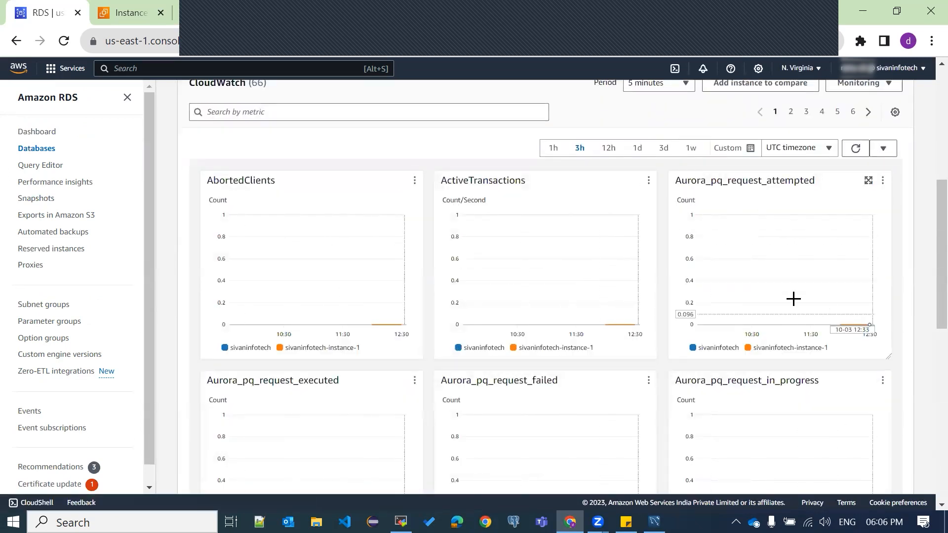
pyautogui.scroll(-3, 776, 321)
pyautogui.scroll(5, 271, 192)
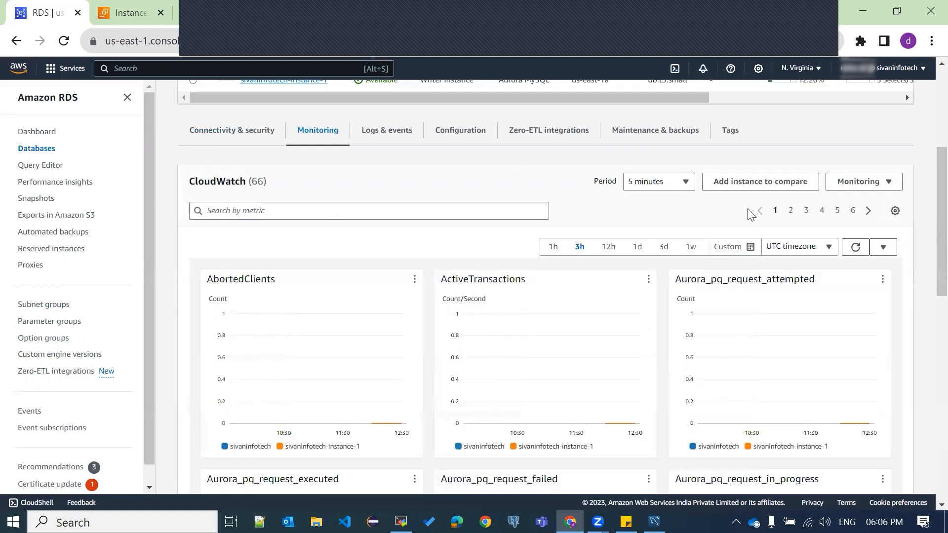
# Check the cluster's logs and events, and examine its pending maintenance, backup, backtrack, snapshot and S3 export sections.
pyautogui.click(390, 131)
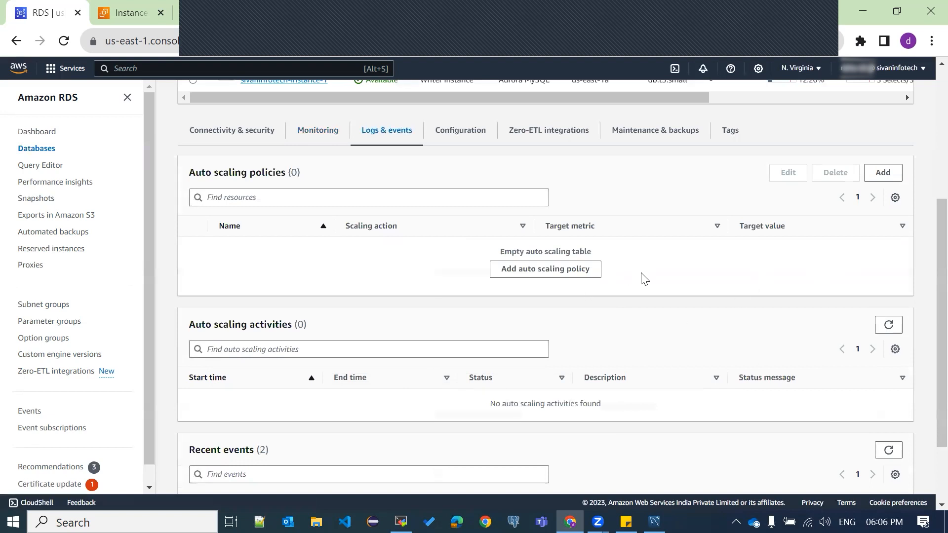
pyautogui.scroll(-2, 482, 258)
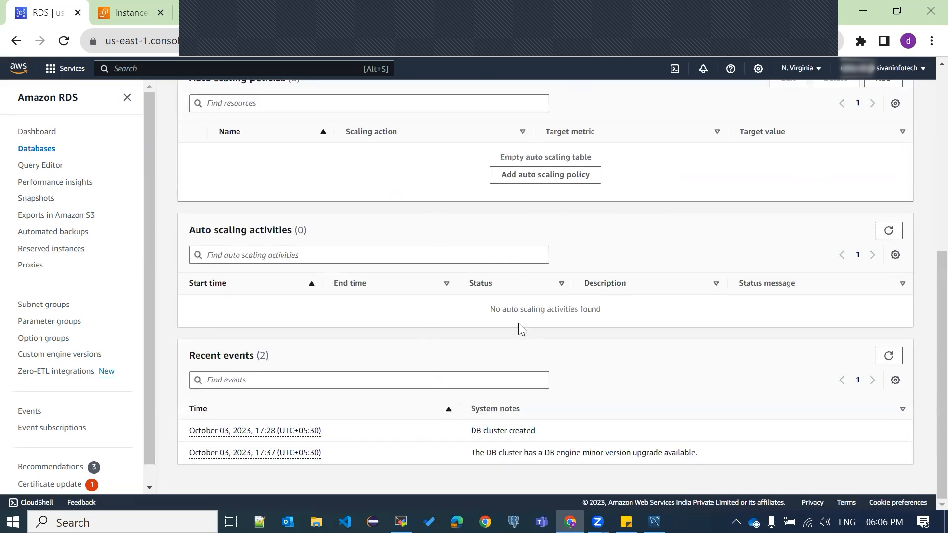
pyautogui.click(611, 447)
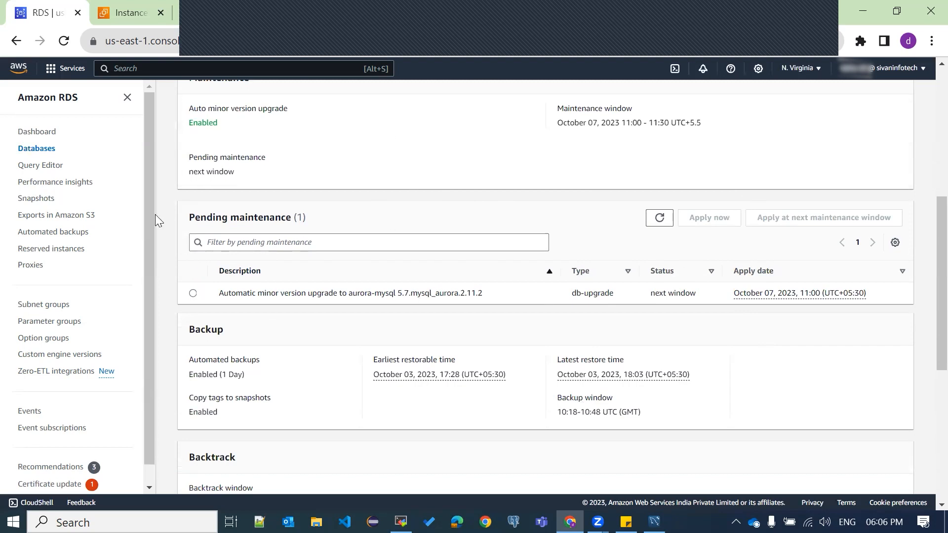
pyautogui.moveTo(190, 217); pyautogui.dragTo(270, 218)
pyautogui.moveTo(217, 299); pyautogui.dragTo(463, 302)
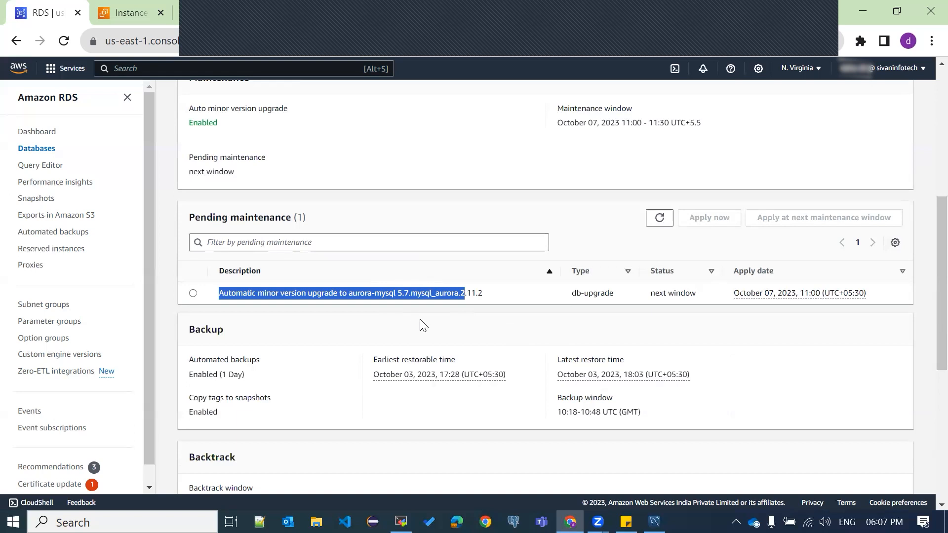
pyautogui.scroll(-5, 424, 331)
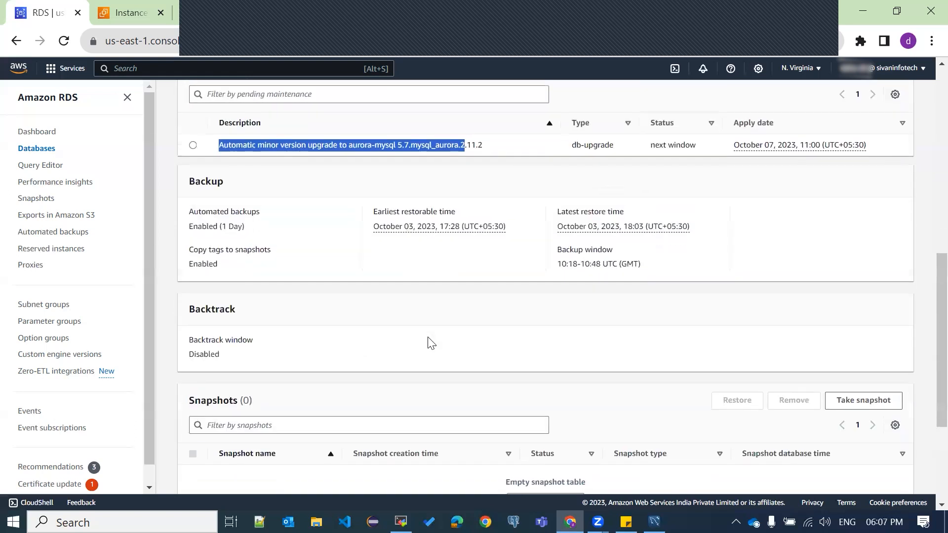
pyautogui.scroll(-1, 577, 353)
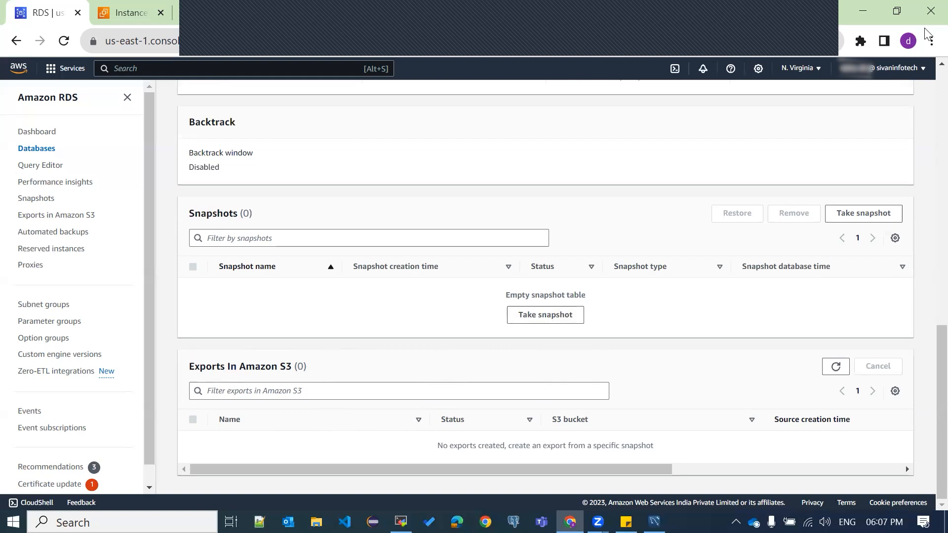
pyautogui.scroll(4, 927, 96)
pyautogui.scroll(10, 924, 91)
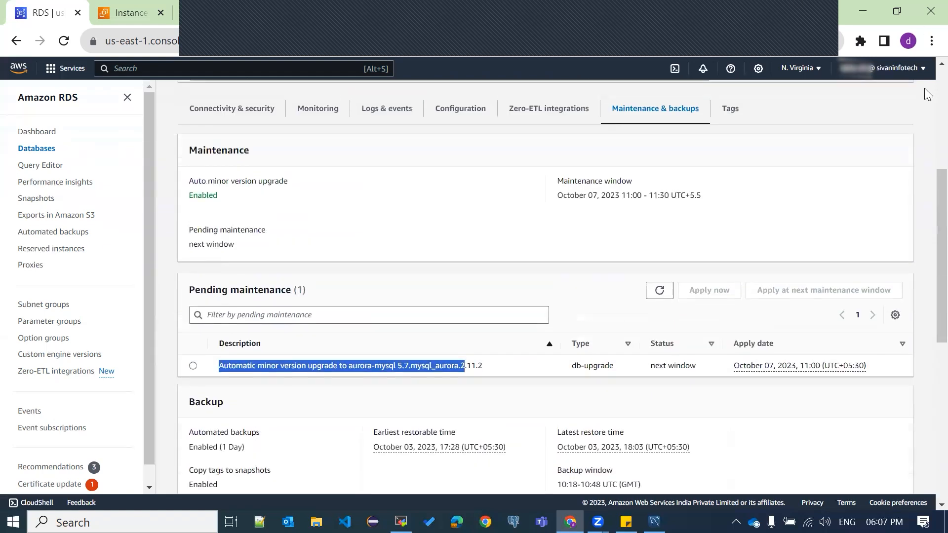
# Return to the cluster's logs and events and read the system notes of its recent events.
pyautogui.click(405, 344)
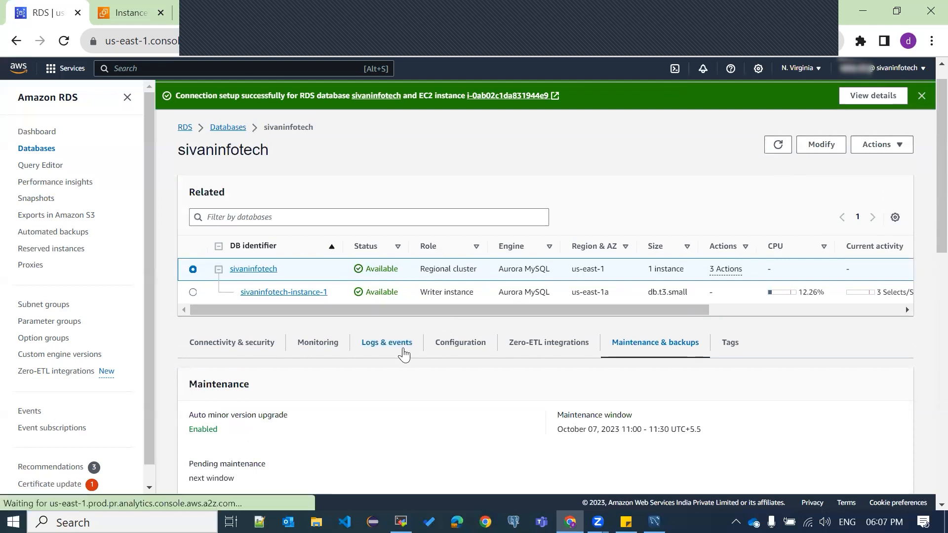
pyautogui.scroll(-4, 666, 315)
pyautogui.scroll(-3, 789, 269)
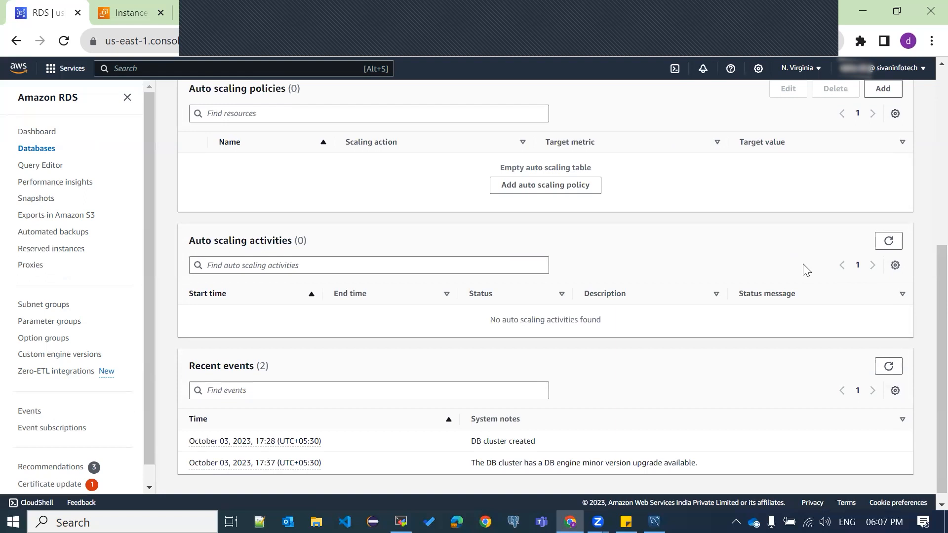
pyautogui.scroll(-1, 805, 269)
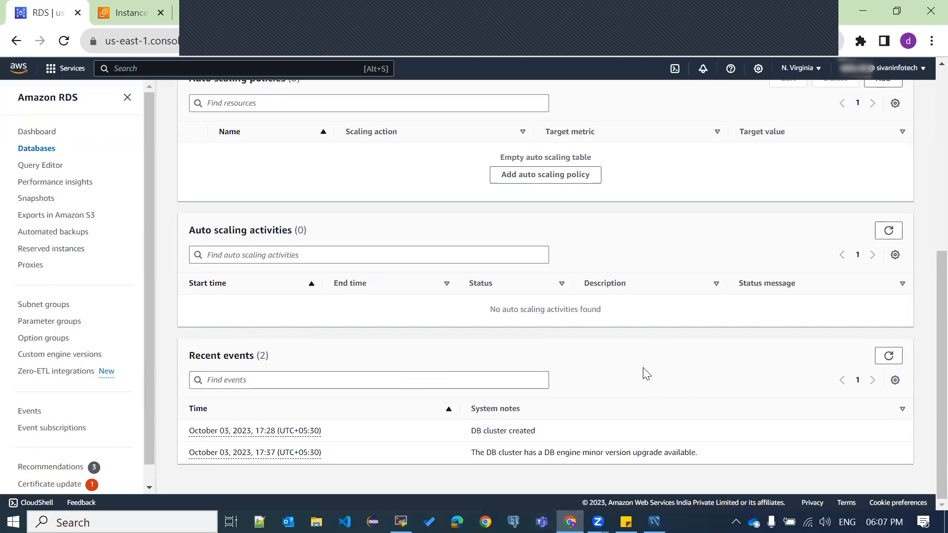
pyautogui.tripleClick(196, 354)
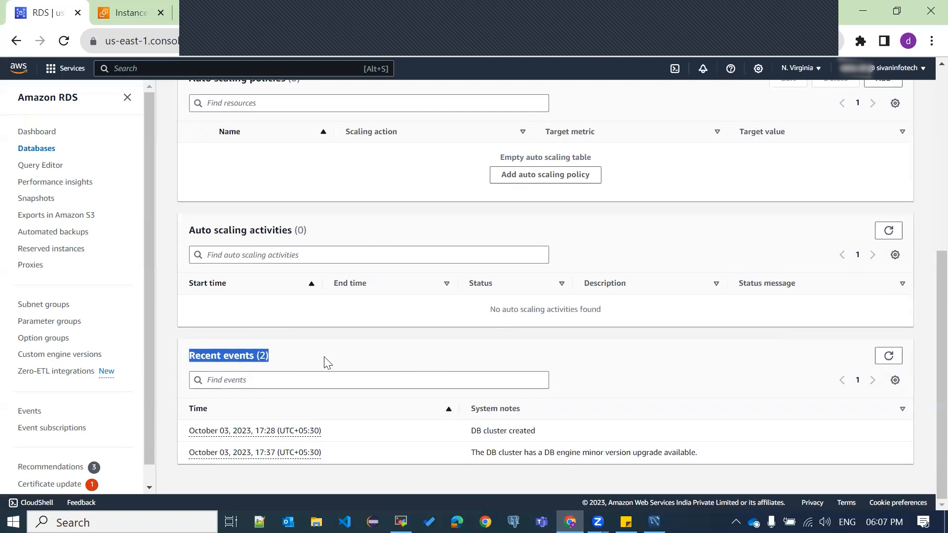
pyautogui.click(479, 460)
pyautogui.moveTo(478, 460); pyautogui.dragTo(595, 470)
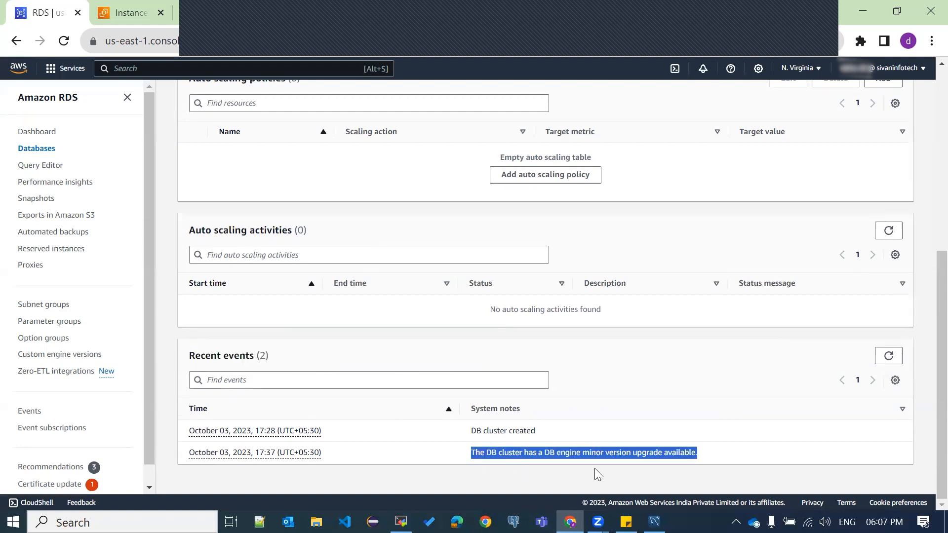
pyautogui.moveTo(464, 435); pyautogui.dragTo(576, 437)
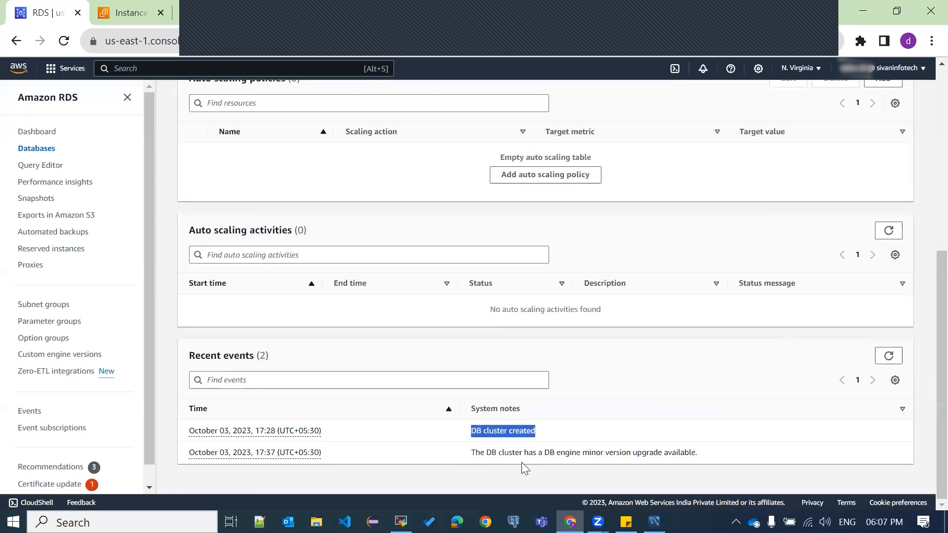
pyautogui.click(458, 453)
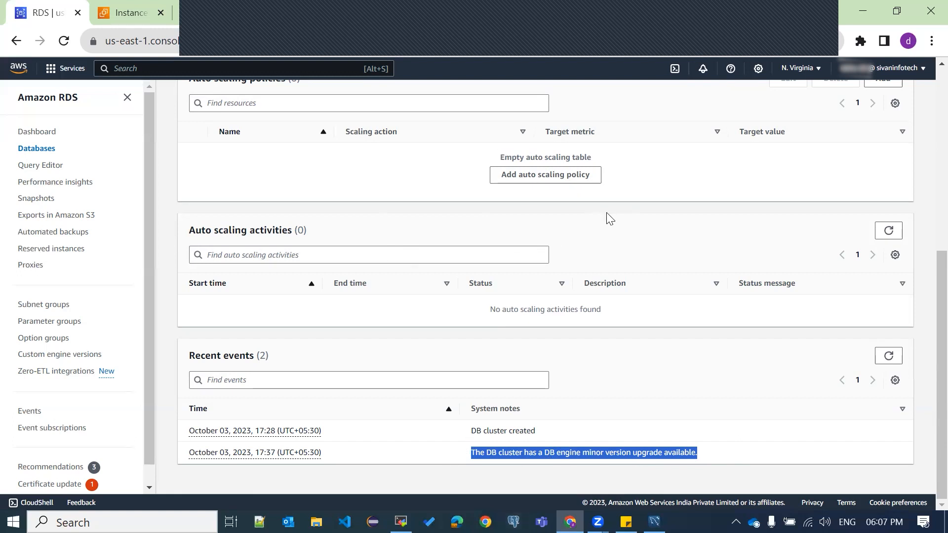
# Open the Add Auto Scaling policy form and review its target metric, target value and minimum and maximum capacity.
pyautogui.scroll(1, 511, 165)
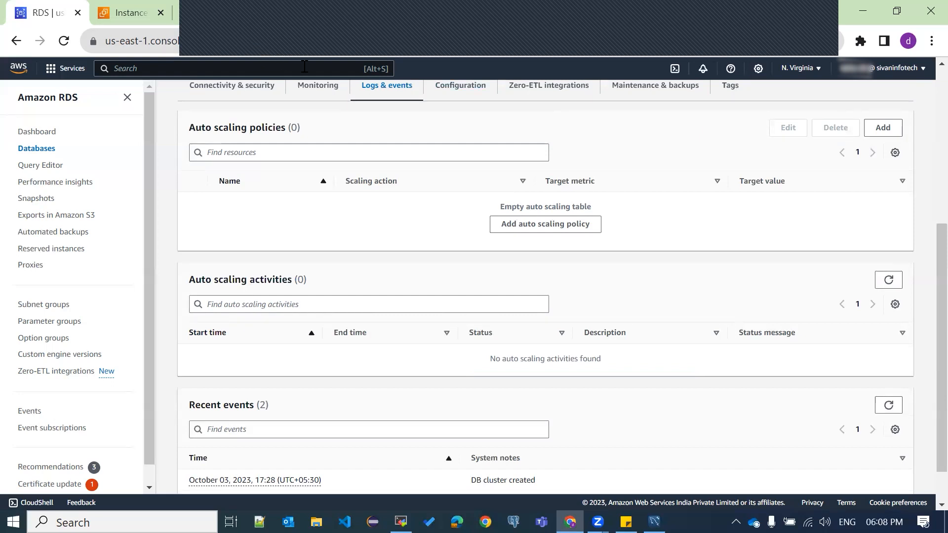
pyautogui.click(556, 226)
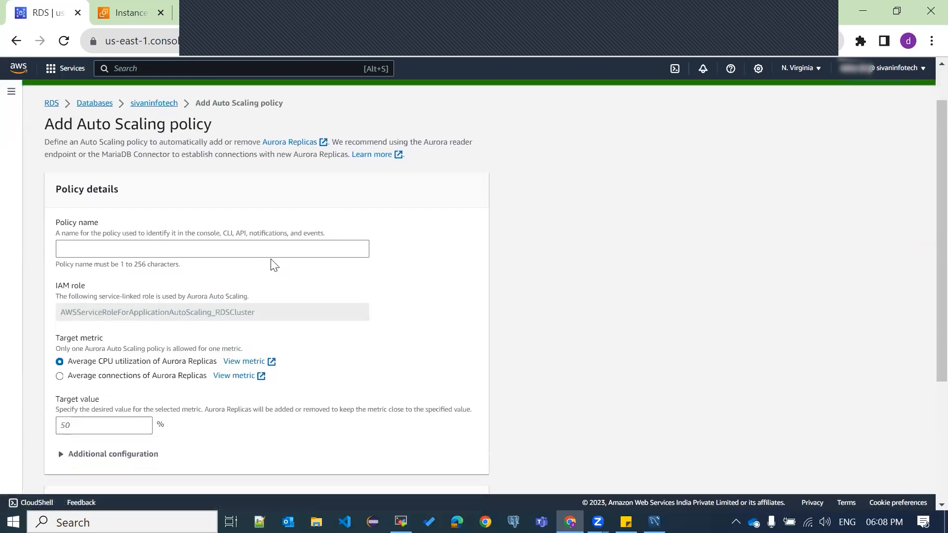
pyautogui.scroll(-1, 247, 316)
pyautogui.scroll(-1, 243, 316)
pyautogui.moveTo(68, 262); pyautogui.dragTo(122, 263)
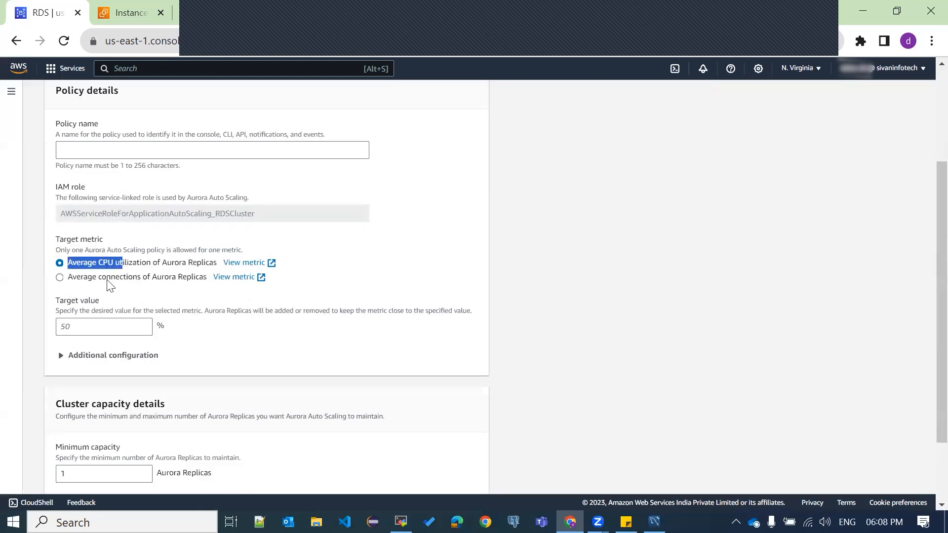
pyautogui.click(78, 328)
pyautogui.scroll(-2, 198, 325)
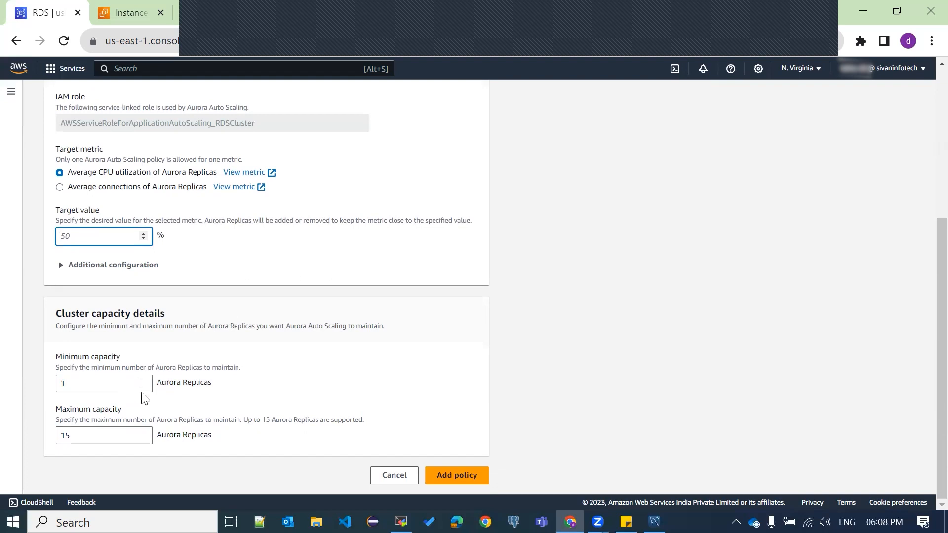
pyautogui.click(121, 387)
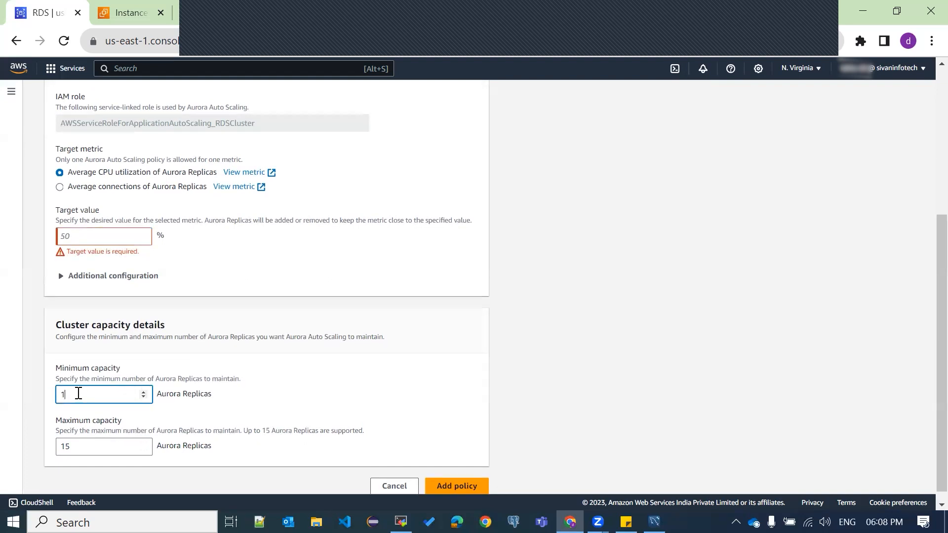
pyautogui.click(86, 455)
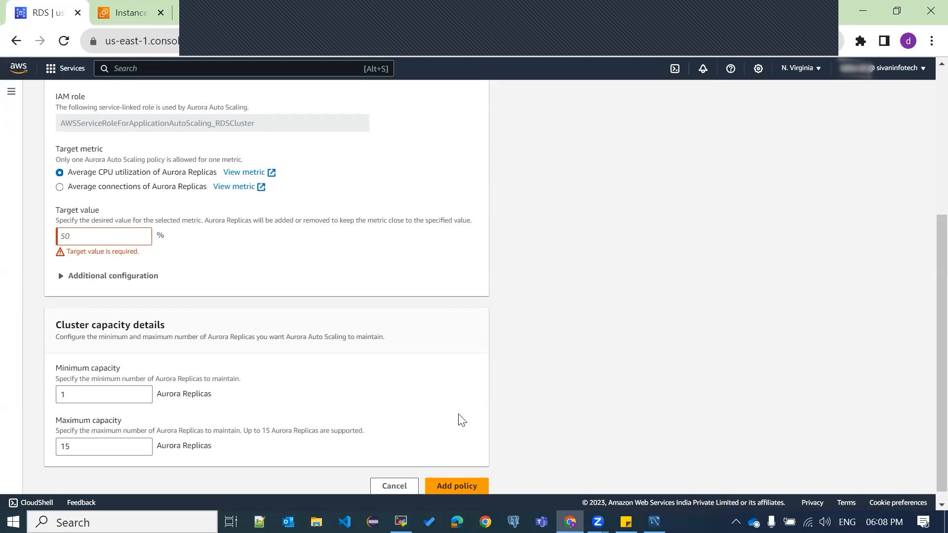
# Set the auto scaling policy's target value to 50 %, and return to the sivaninfotech cluster without adding the policy.
pyautogui.click(113, 240)
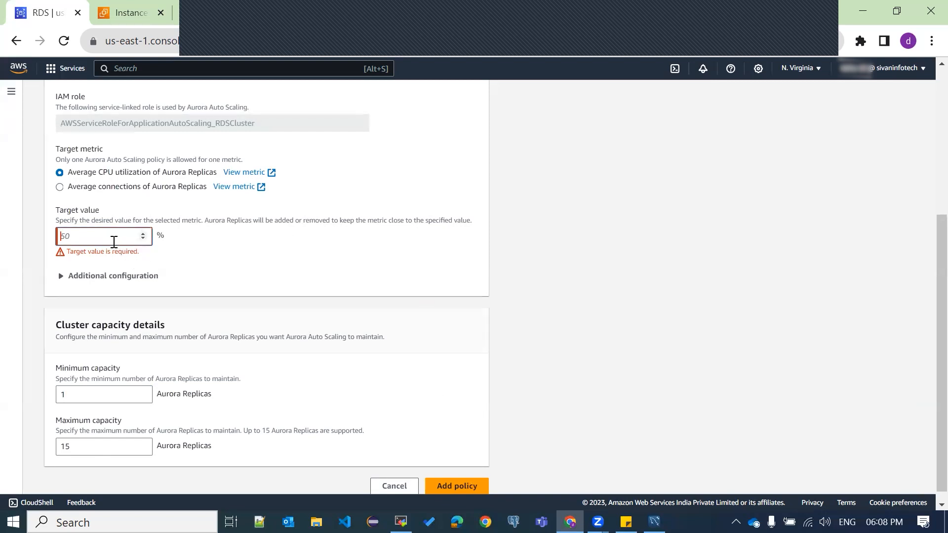
pyautogui.write('50')
pyautogui.click(217, 246)
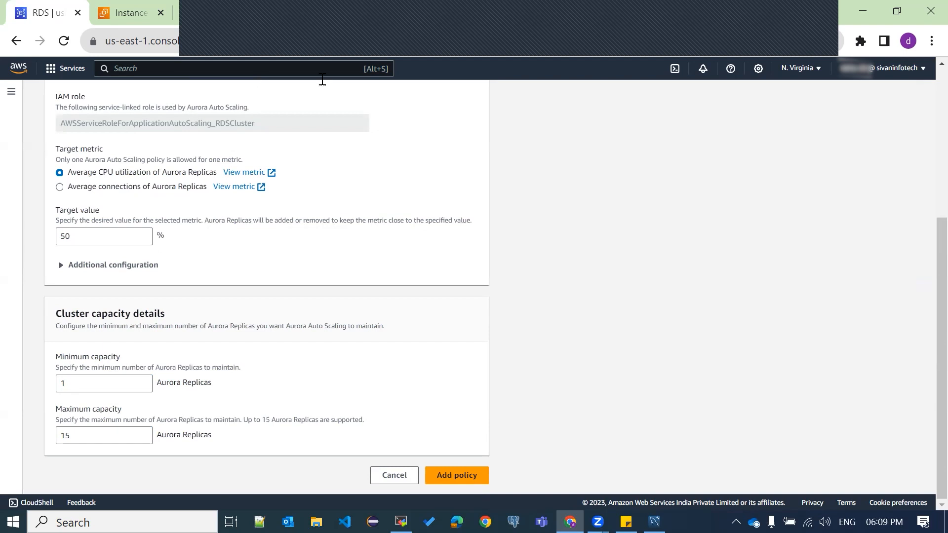
pyautogui.scroll(5, 573, 304)
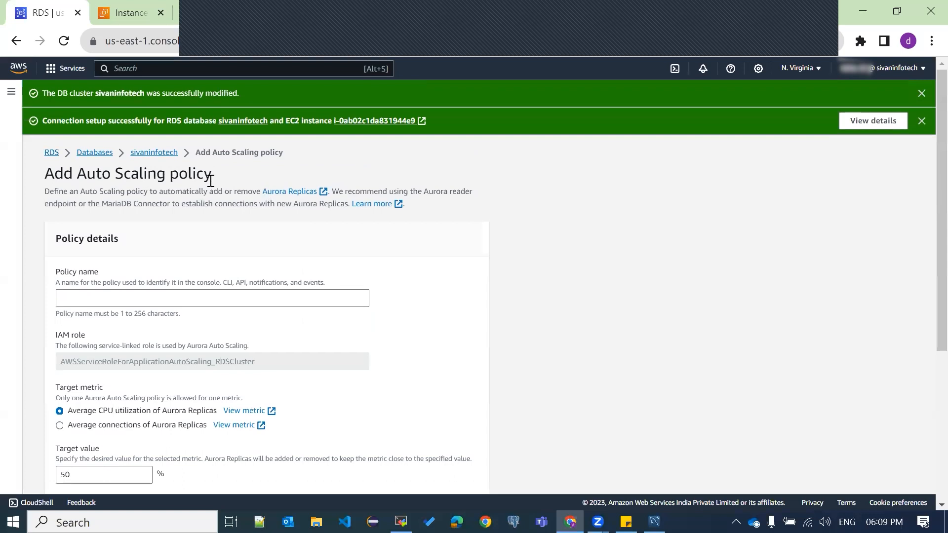
pyautogui.click(148, 154)
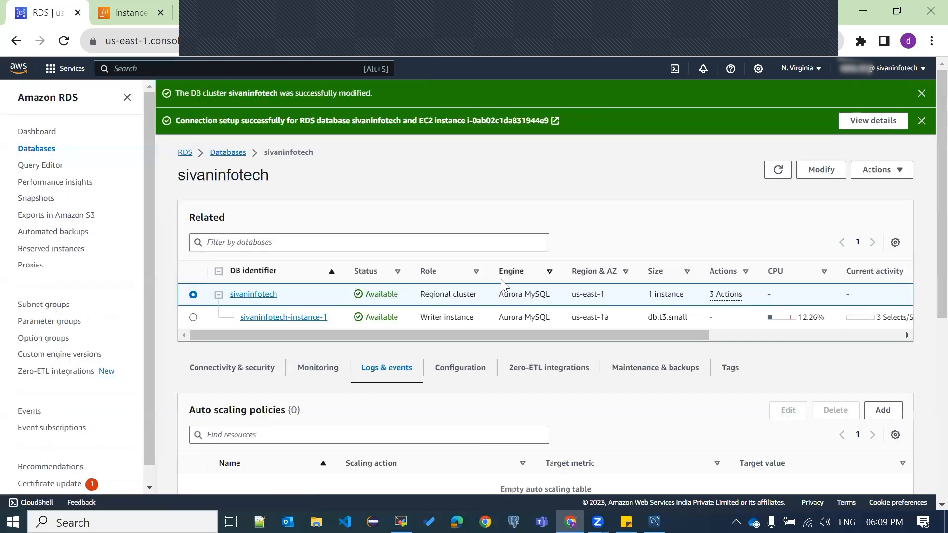
# Open the modification form for the sivaninfotech cluster.
pyautogui.scroll(-3, 501, 289)
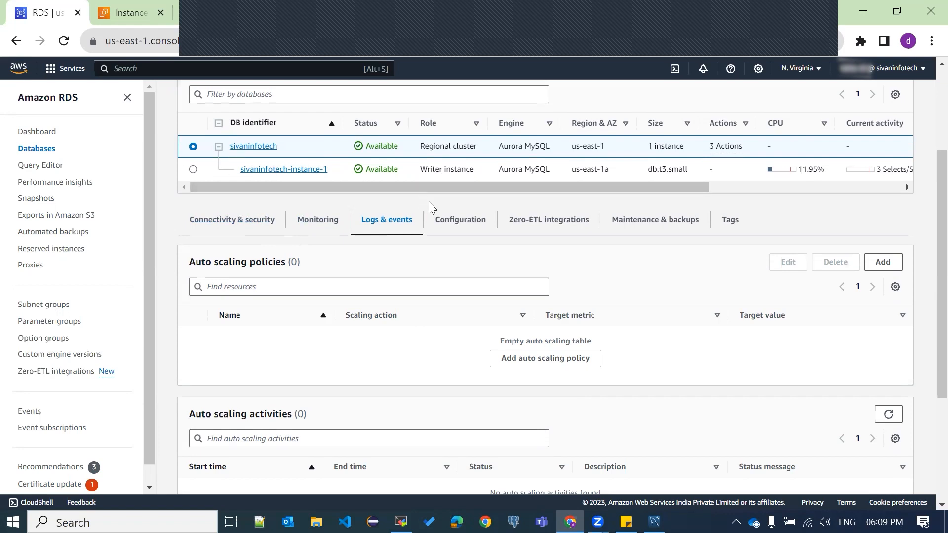
pyautogui.scroll(2, 494, 203)
pyautogui.click(826, 173)
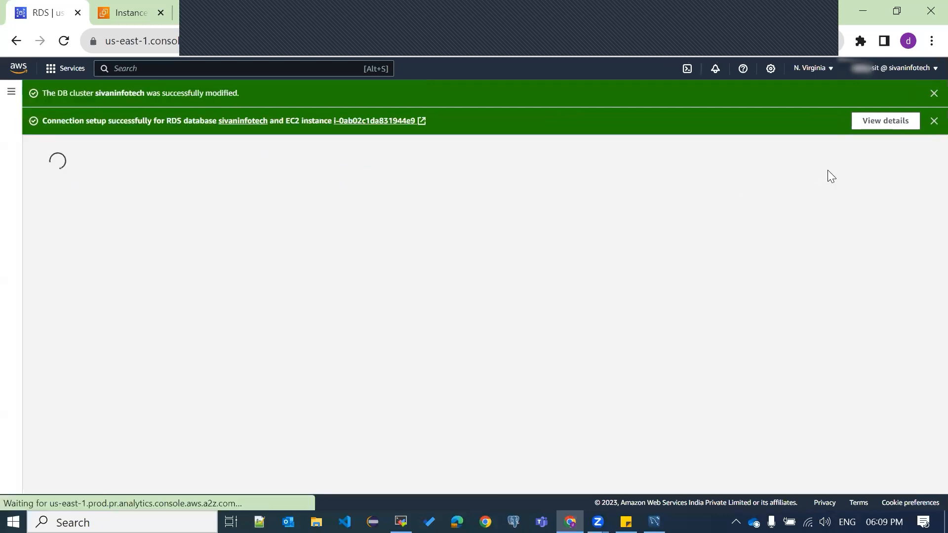